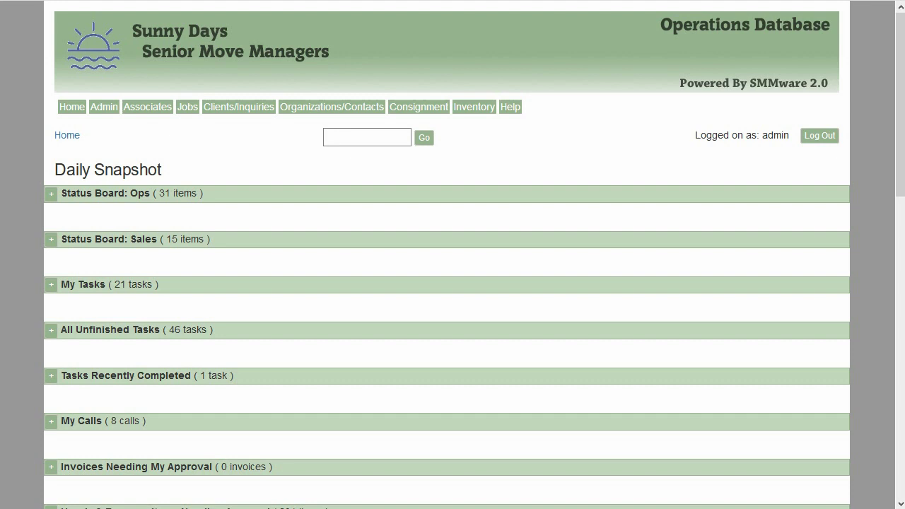
# - Open the Admin Settings page and scroll down to the first settings table
pyautogui.click(106, 111)
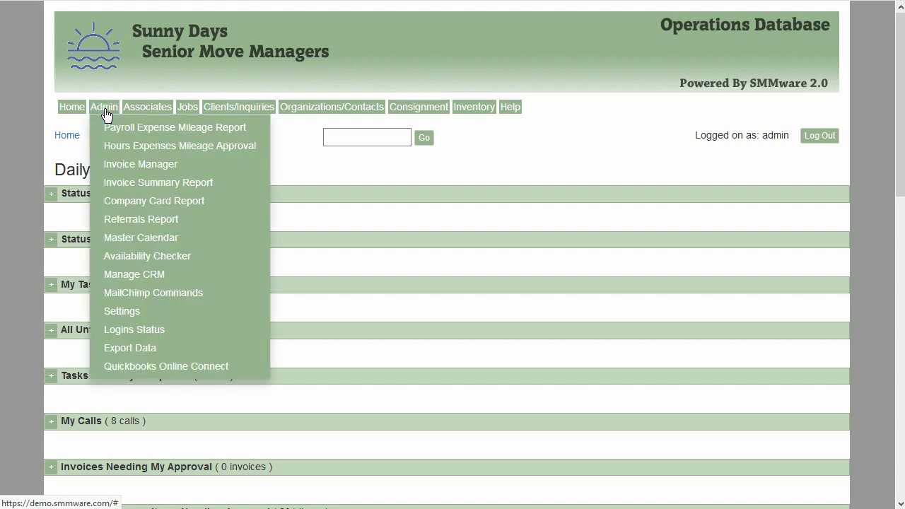
pyautogui.click(173, 311)
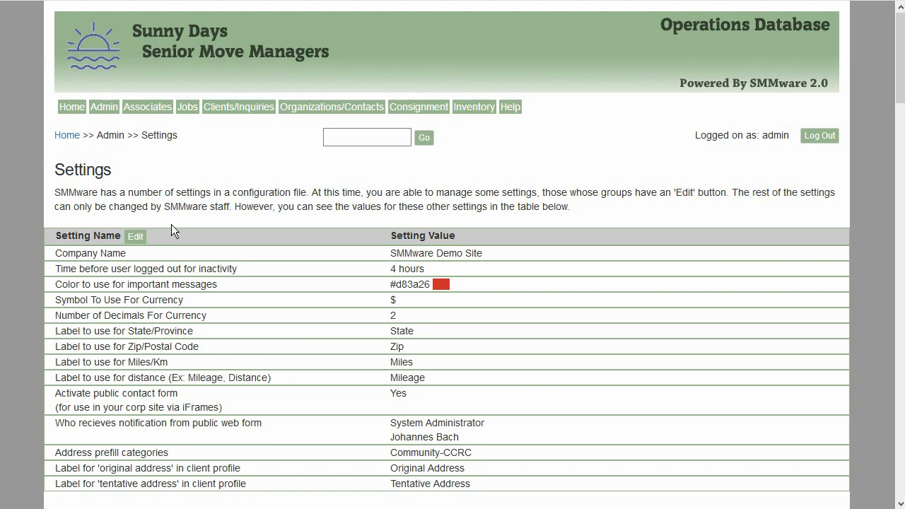
pyautogui.scroll(-2, 171, 225)
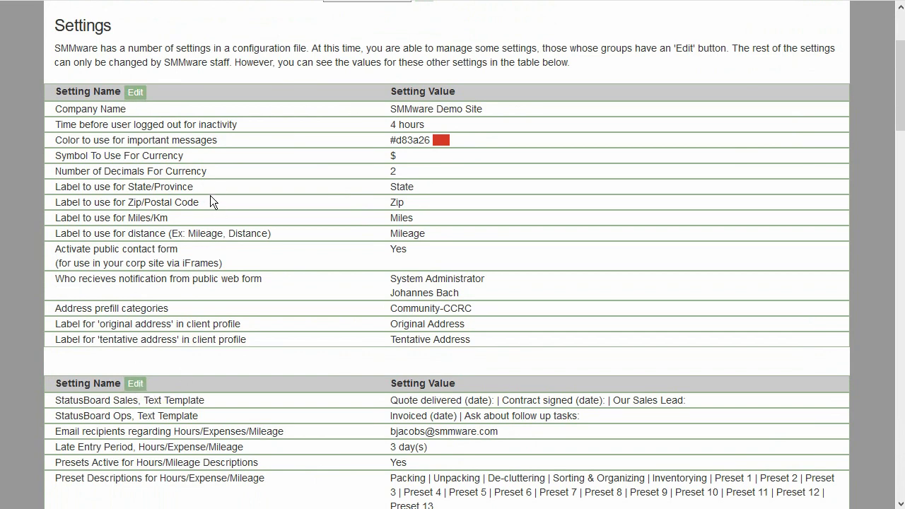
# - Start editing Settings Group 1, leaving the inactivity logout time at 4 hours
pyautogui.click(136, 91)
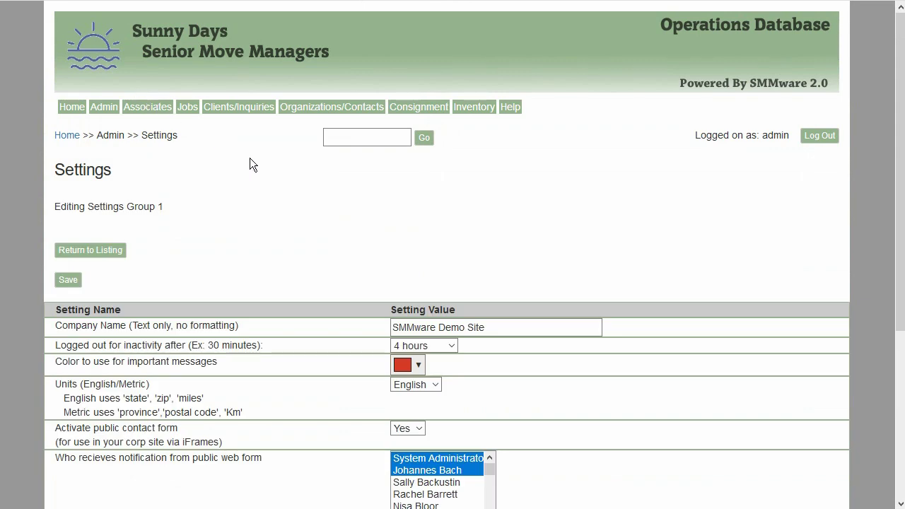
pyautogui.scroll(-3, 250, 158)
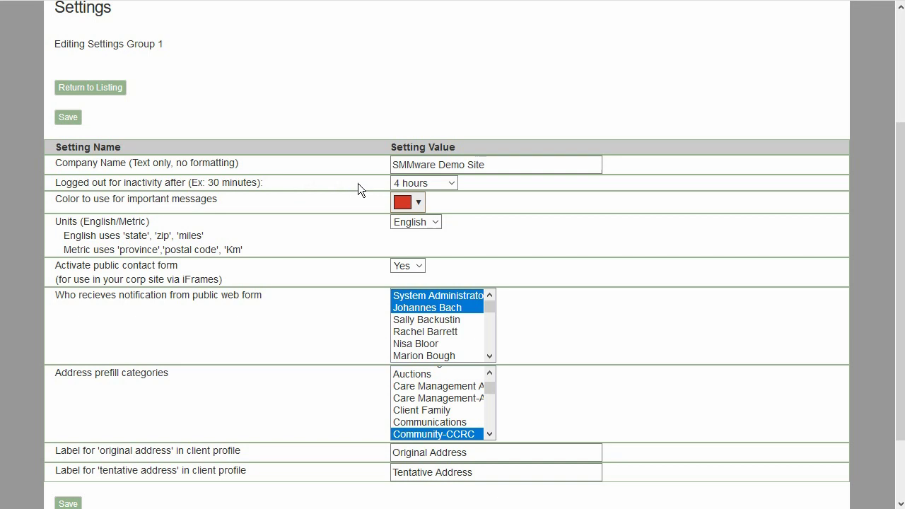
pyautogui.click(450, 184)
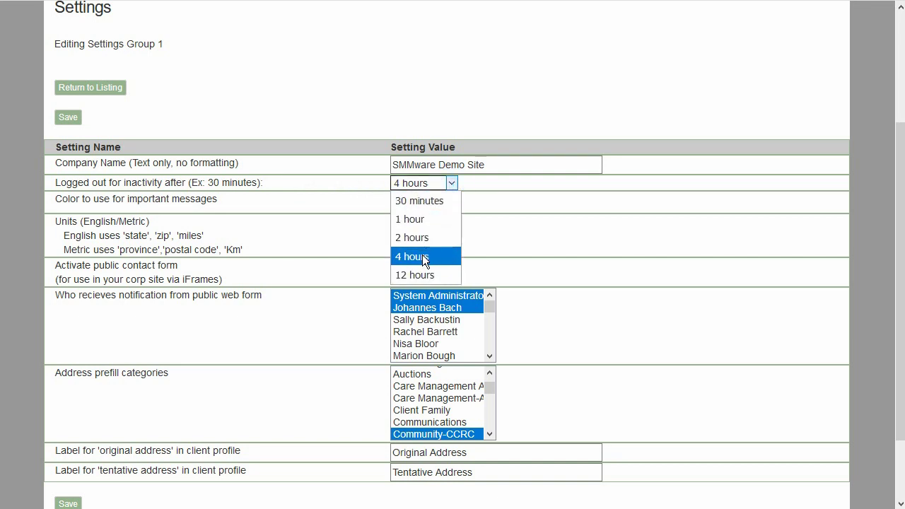
pyautogui.click(318, 180)
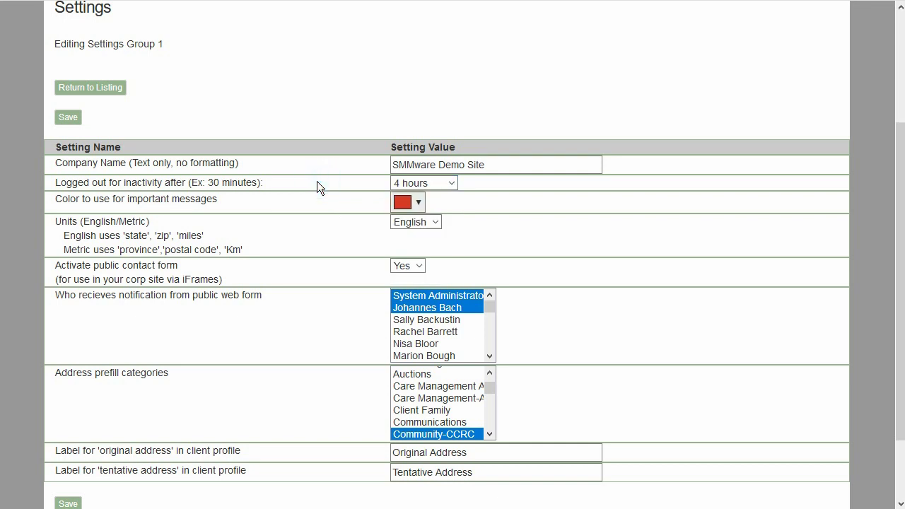
# - Set the important-message colour to bright green and save the group
pyautogui.click(417, 202)
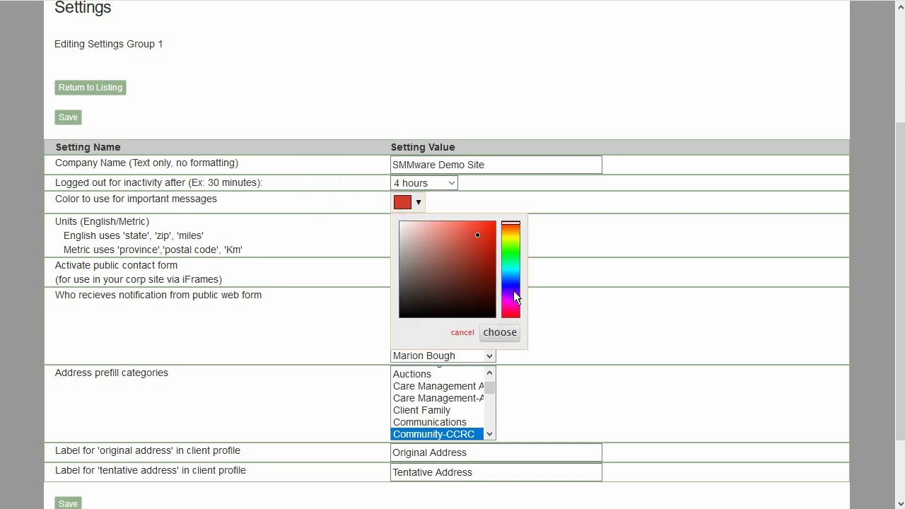
pyautogui.click(506, 247)
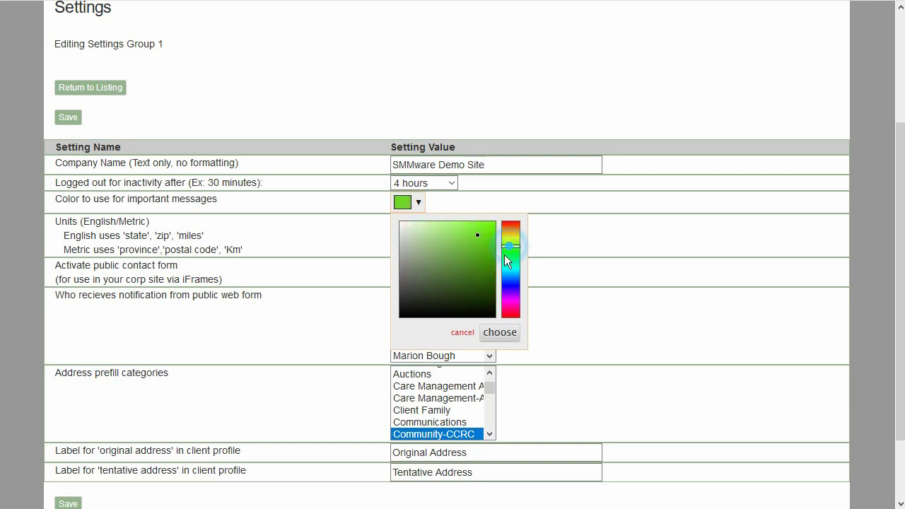
pyautogui.click(477, 262)
pyautogui.click(480, 245)
pyautogui.click(495, 328)
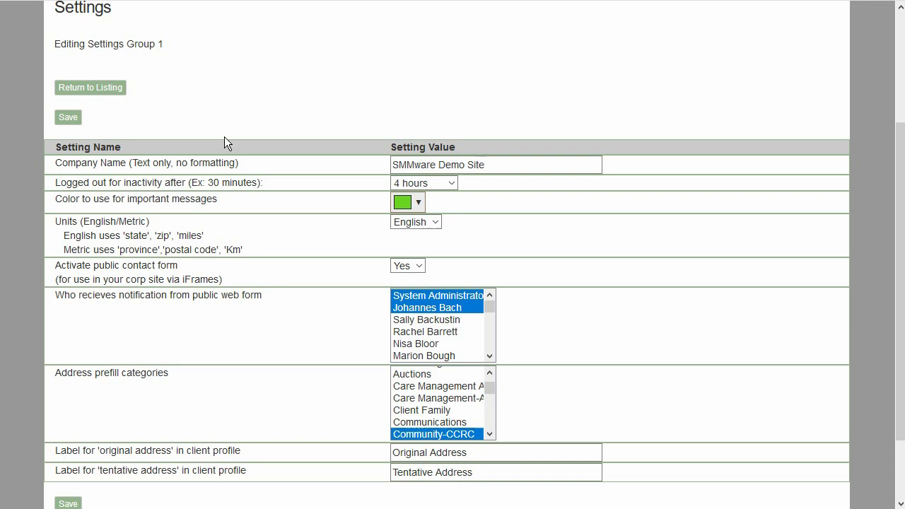
pyautogui.click(75, 118)
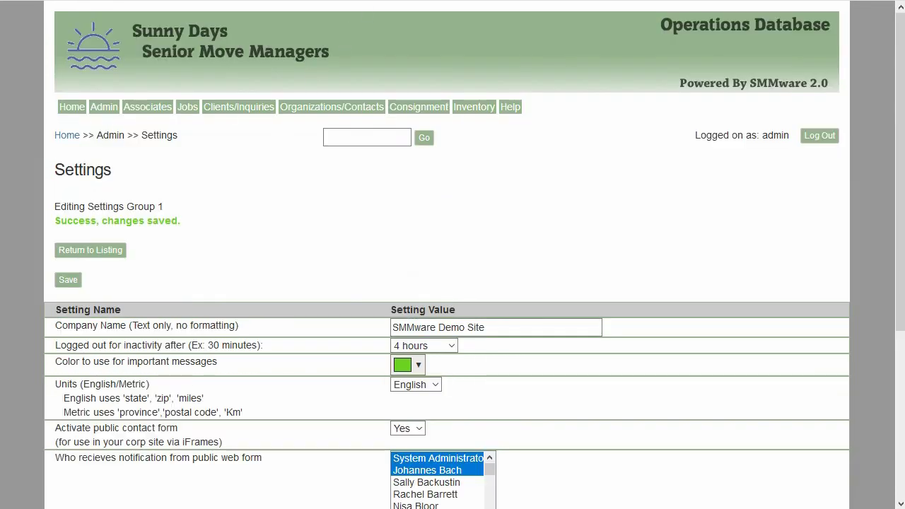
# - Open the first client in Manage Clients for editing
pyautogui.click(350, 28)
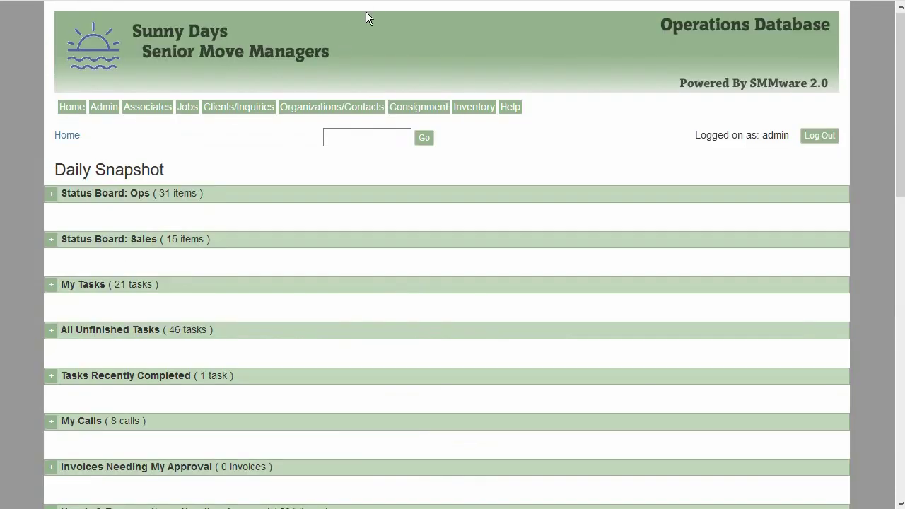
pyautogui.moveTo(238, 106)
pyautogui.click(235, 129)
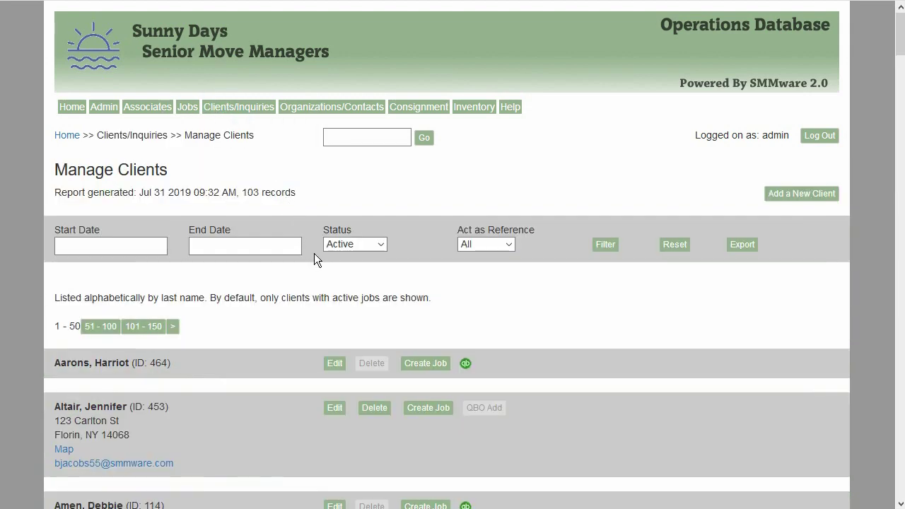
pyautogui.scroll(-1, 325, 283)
pyautogui.click(334, 327)
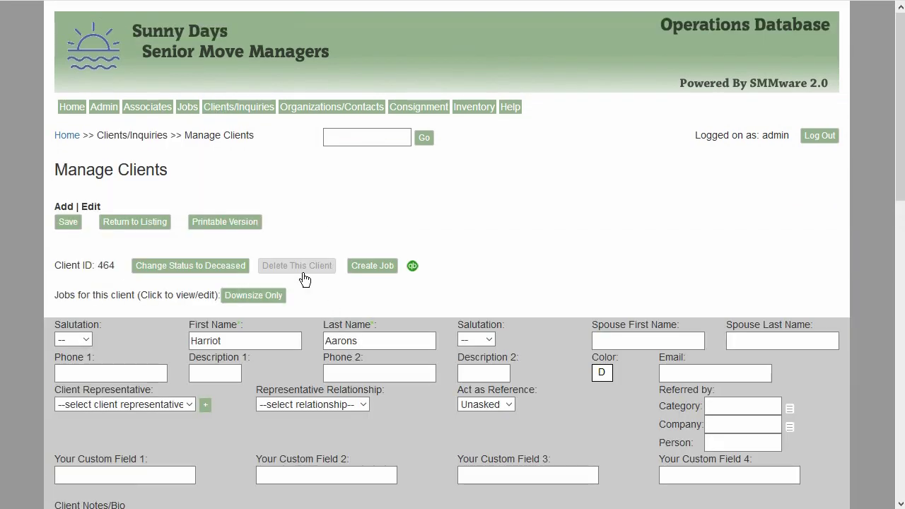
pyautogui.scroll(-3, 302, 277)
# - Append 2 to the client's last name, save, and check the green confirmation message
pyautogui.click(256, 212)
pyautogui.click(339, 216)
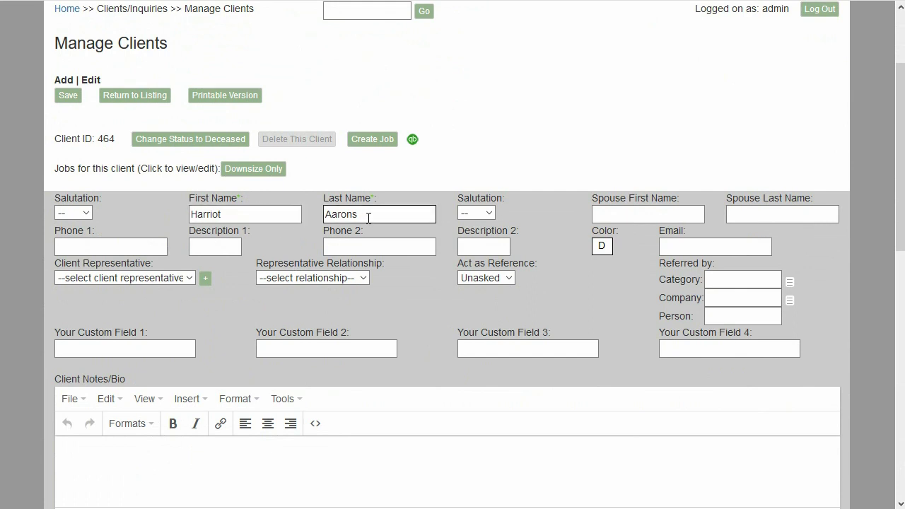
pyautogui.click(271, 218)
pyautogui.click(361, 219)
pyautogui.write('2')
pyautogui.click(76, 104)
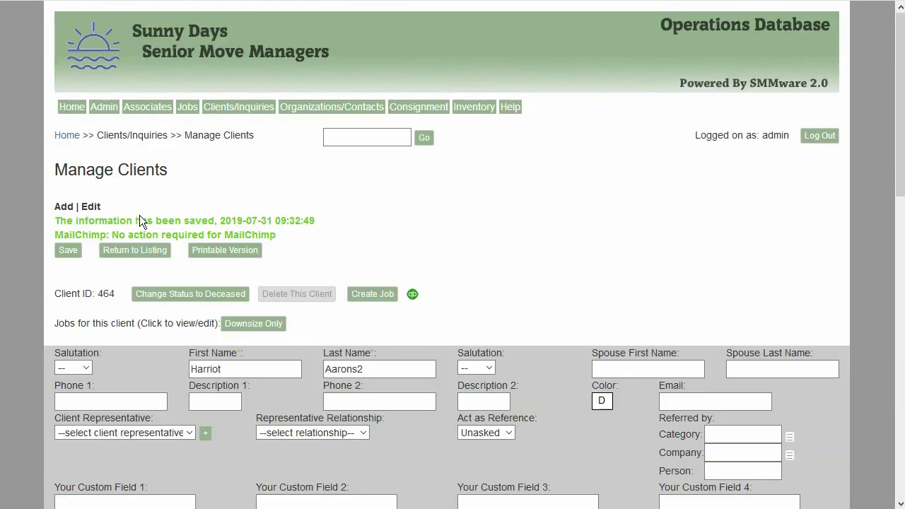
pyautogui.moveTo(59, 220); pyautogui.dragTo(282, 234)
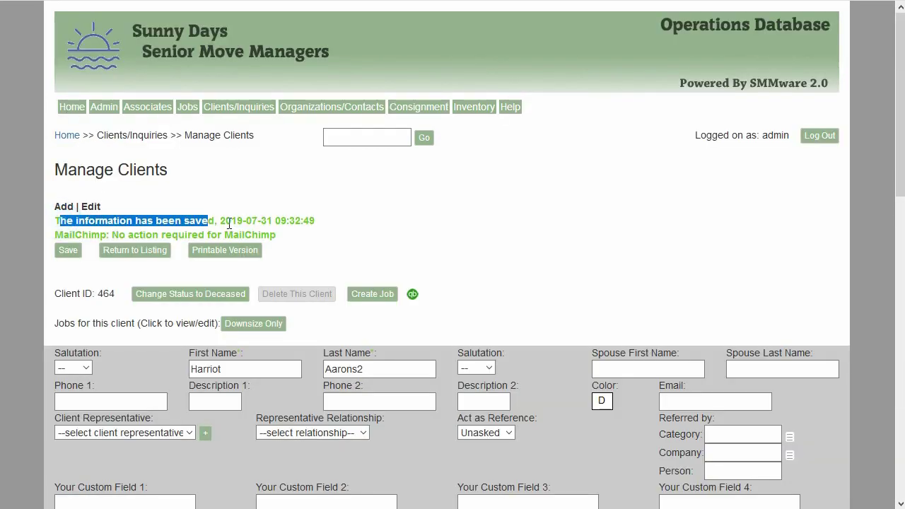
pyautogui.click(284, 235)
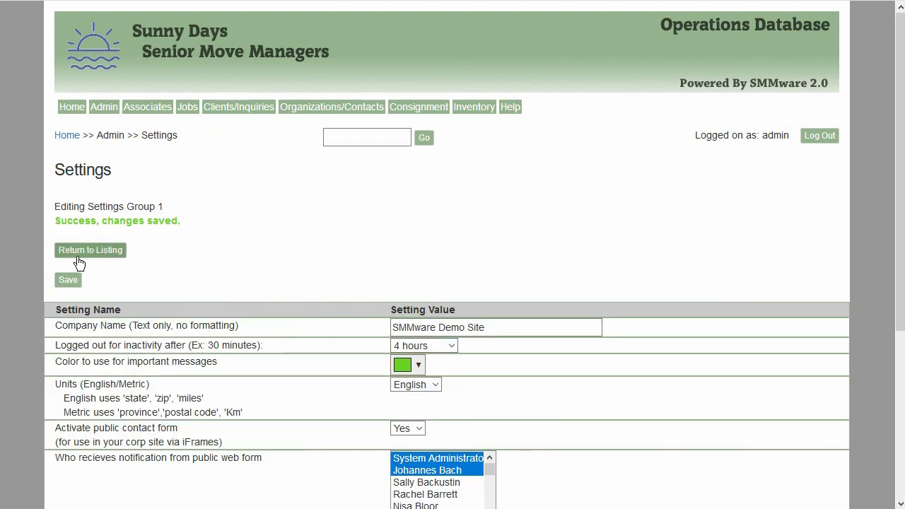
# - Change the Units setting from English to Metric and save Settings Group 1
pyautogui.scroll(-2, 253, 246)
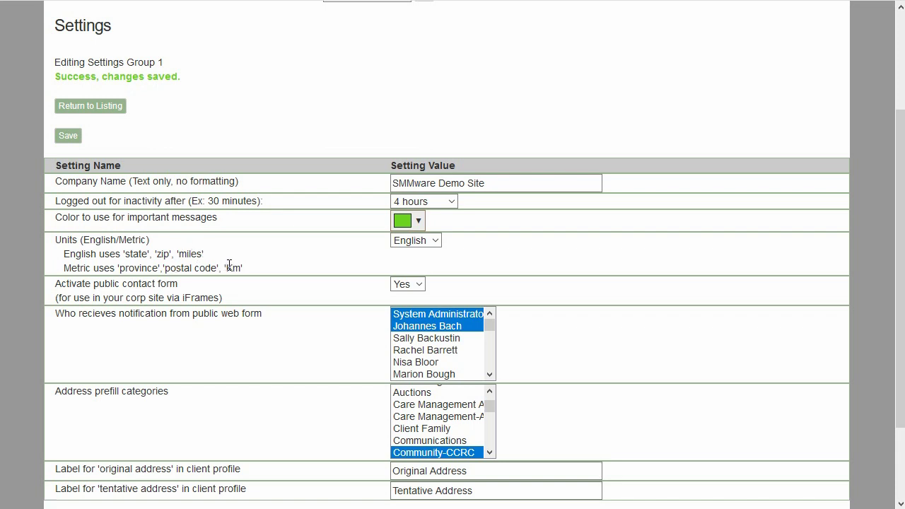
pyautogui.click(436, 241)
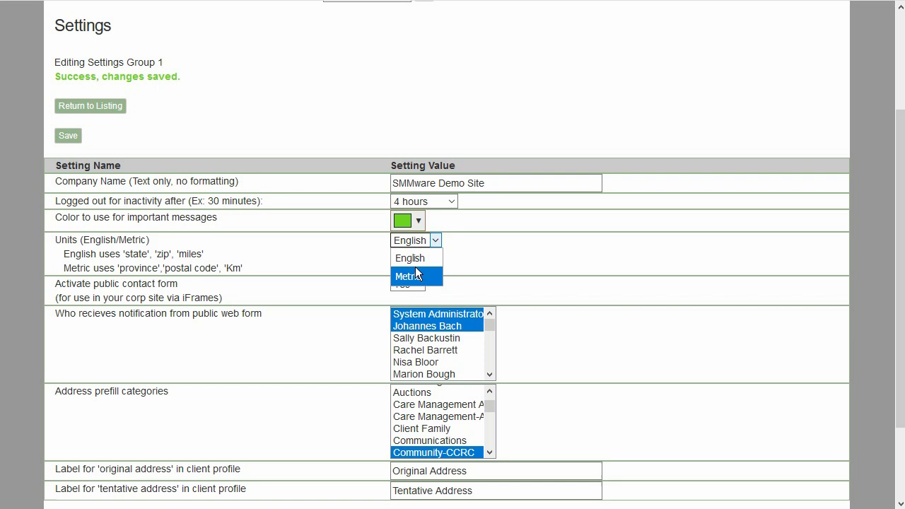
pyautogui.click(327, 242)
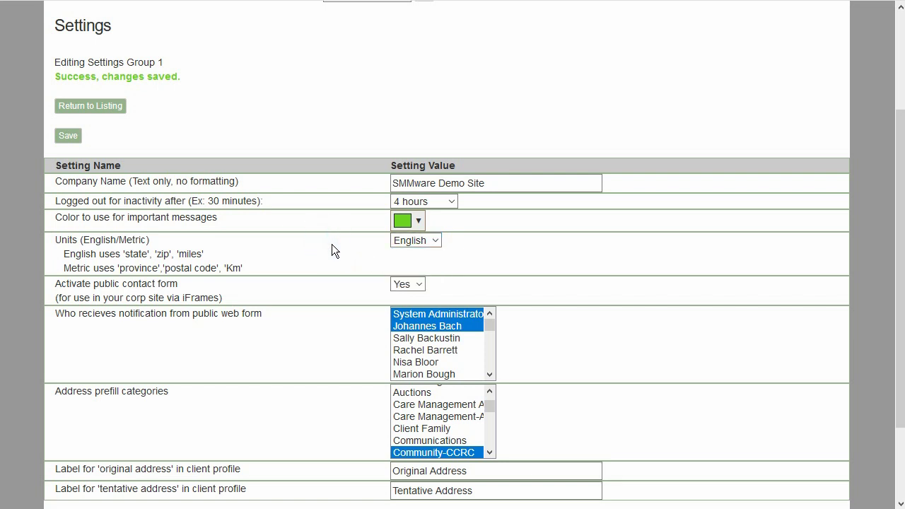
pyautogui.click(395, 244)
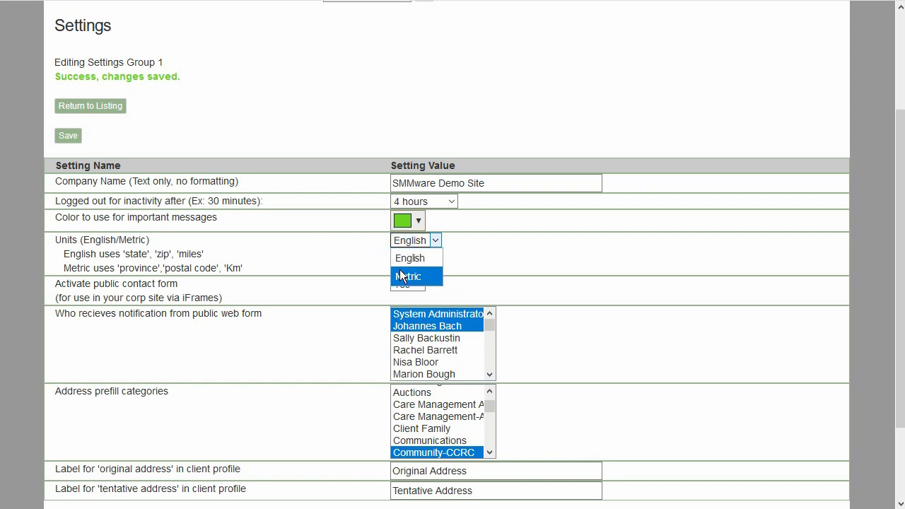
pyautogui.click(400, 269)
pyautogui.click(74, 141)
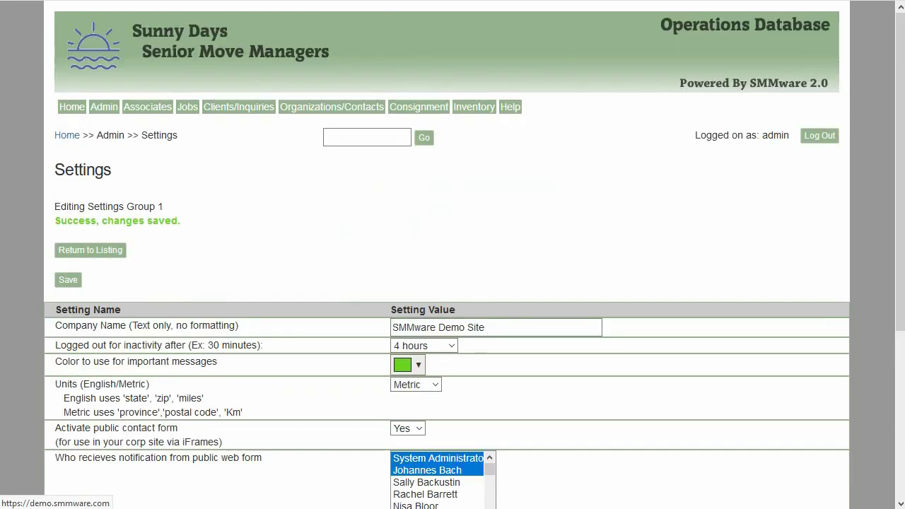
# - Browse the Associates menu options
pyautogui.click(138, 104)
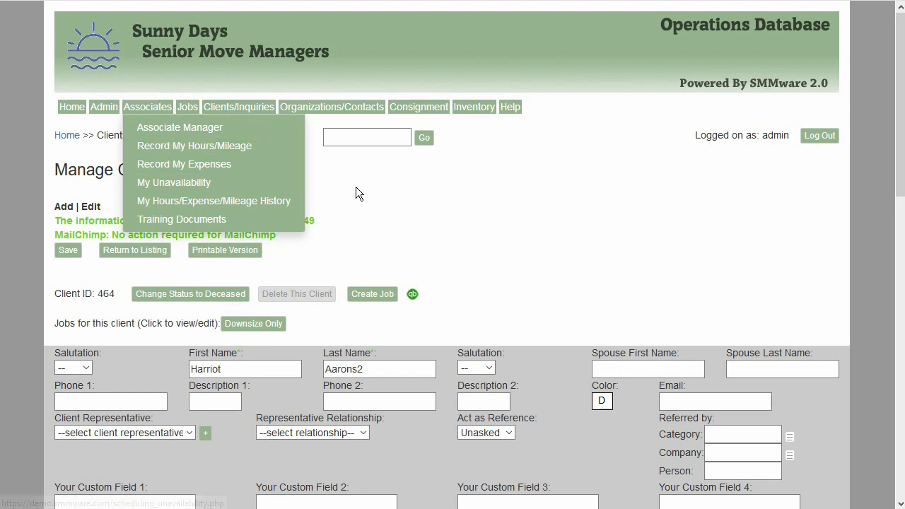
pyautogui.scroll(-2, 372, 218)
pyautogui.scroll(-3, 374, 217)
pyautogui.scroll(-3, 374, 217)
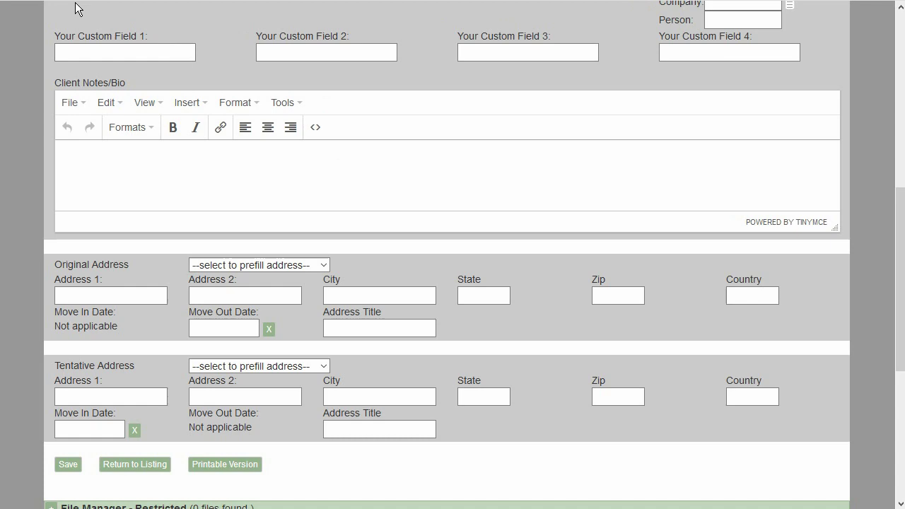
pyautogui.scroll(2, 66, 70)
pyautogui.scroll(4, 67, 70)
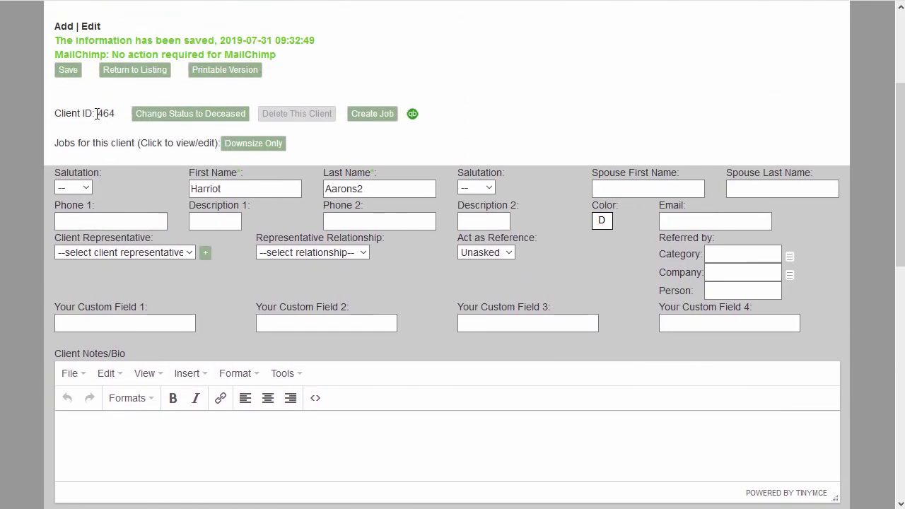
# - Resave the client record and check its Province and Postal Code fields
pyautogui.click(67, 66)
pyautogui.scroll(-4, 194, 174)
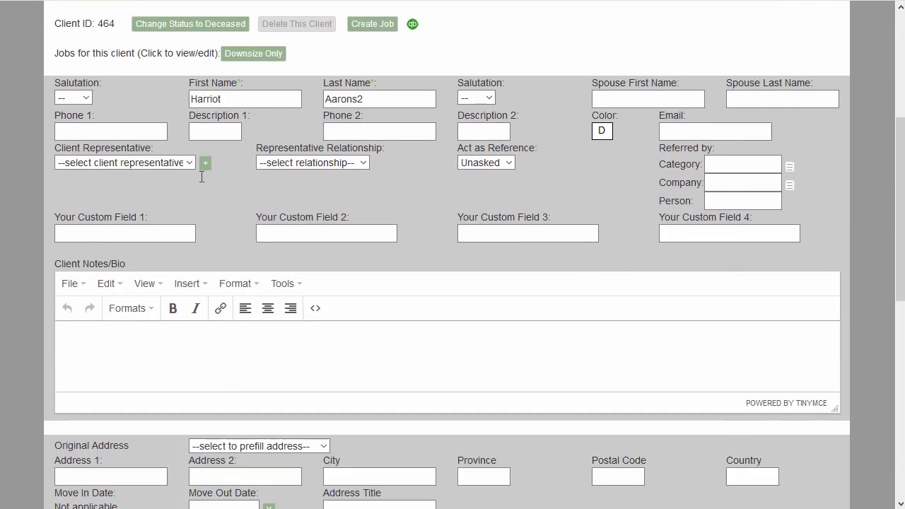
pyautogui.scroll(-2, 200, 180)
pyautogui.scroll(-2, 274, 207)
pyautogui.click(469, 171)
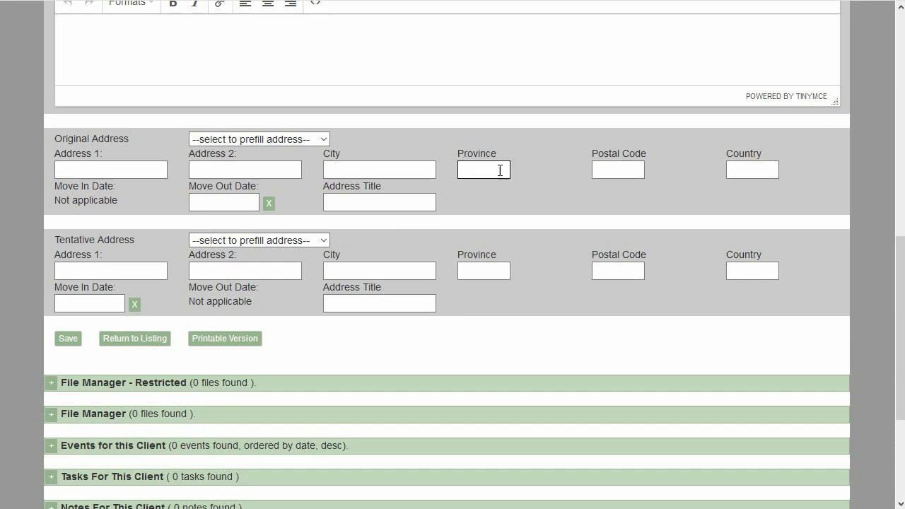
pyautogui.click(620, 167)
pyautogui.scroll(5, 368, 150)
pyautogui.scroll(4, 212, 128)
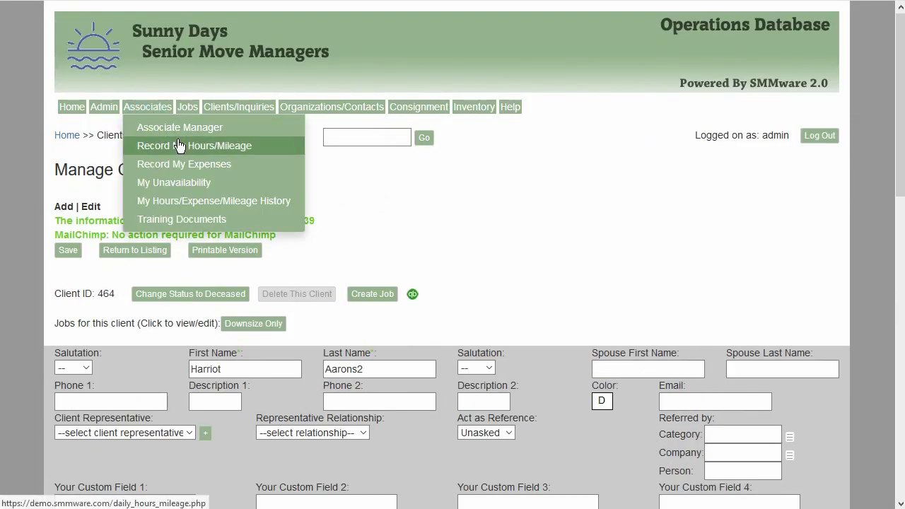
# - Load the Record My Hours/Mileage form for the chosen associate, showing distance in Km
pyautogui.click(178, 145)
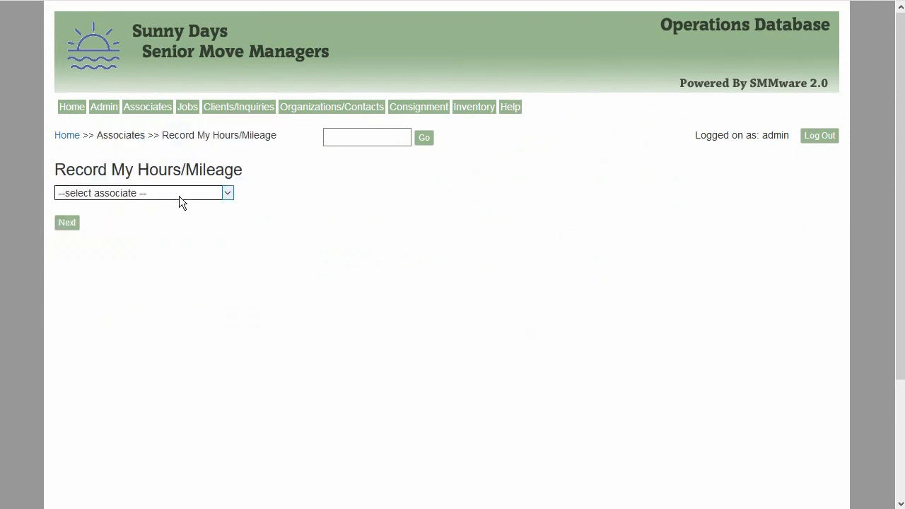
pyautogui.click(179, 196)
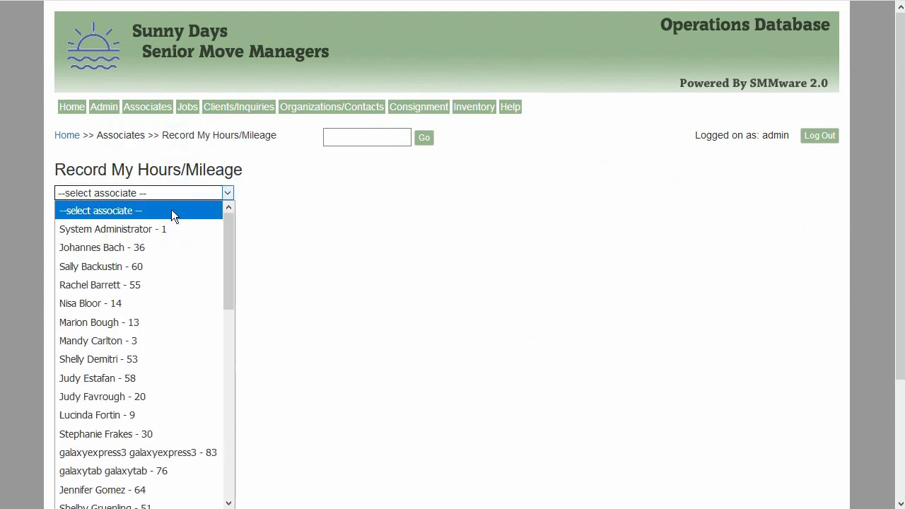
pyautogui.click(145, 249)
pyautogui.click(67, 220)
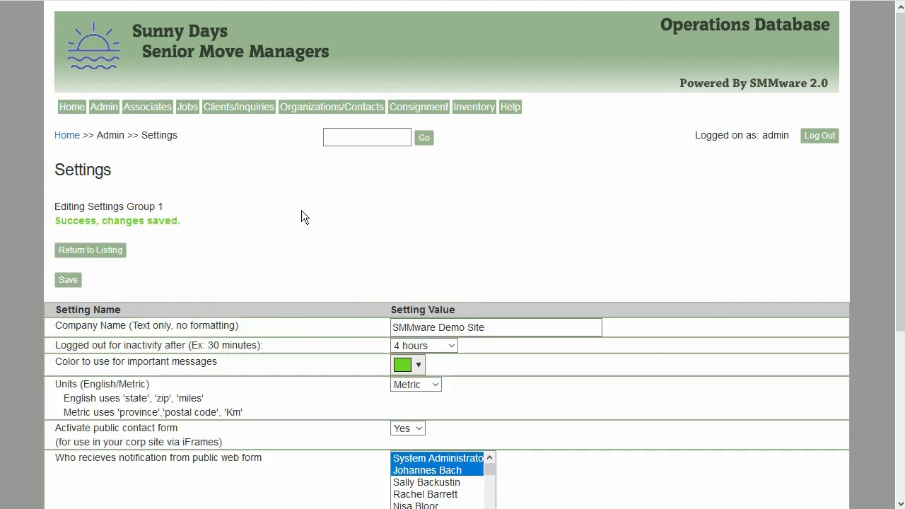
# - Switch the Units setting back to English and save
pyautogui.scroll(-1, 301, 210)
pyautogui.click(394, 313)
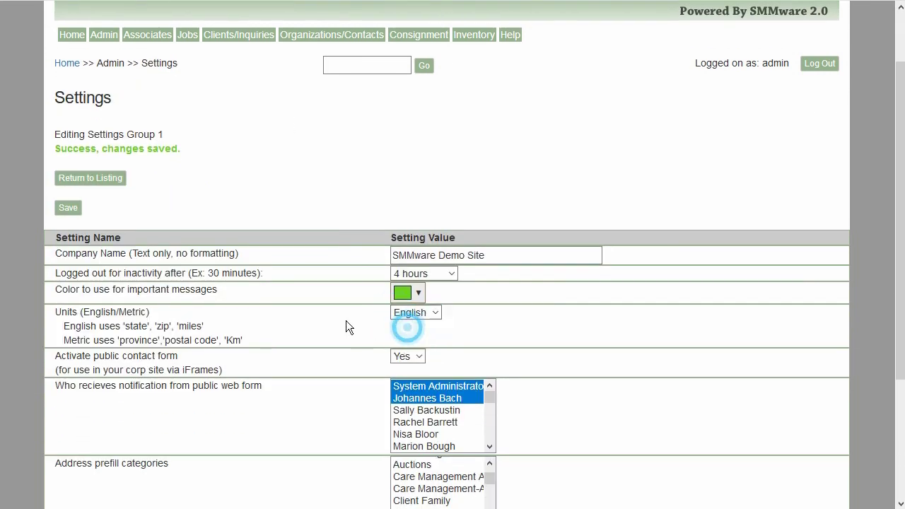
pyautogui.scroll(-1, 305, 261)
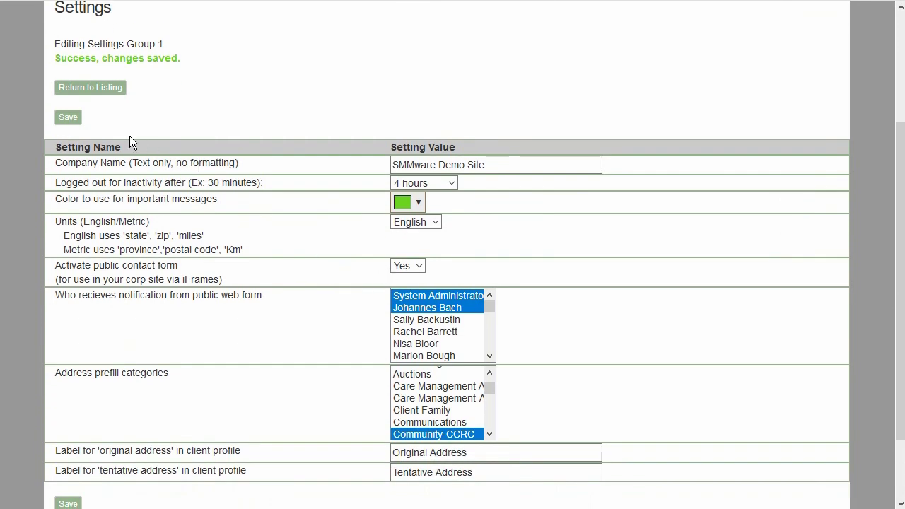
pyautogui.click(67, 118)
# - Try entering a last name on the public contact form window, then close it
pyautogui.moveTo(682, 7); pyautogui.dragTo(558, 26)
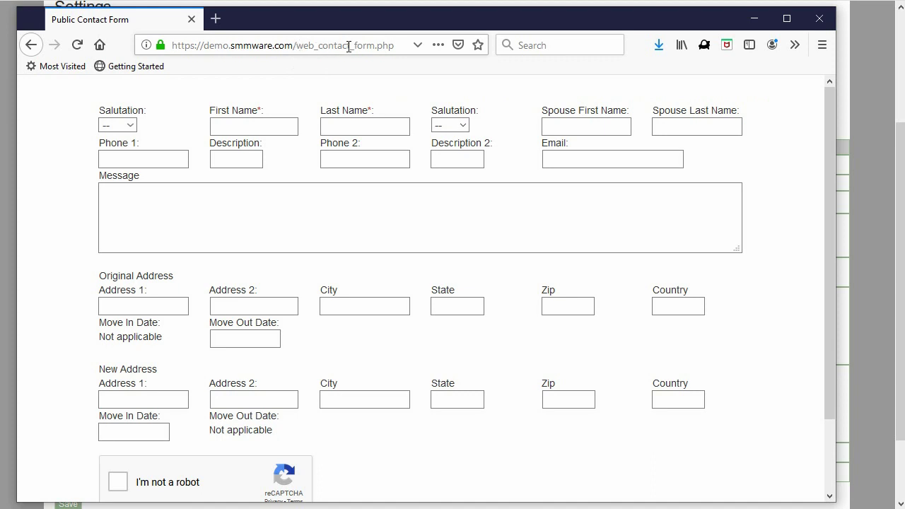
pyautogui.click(323, 124)
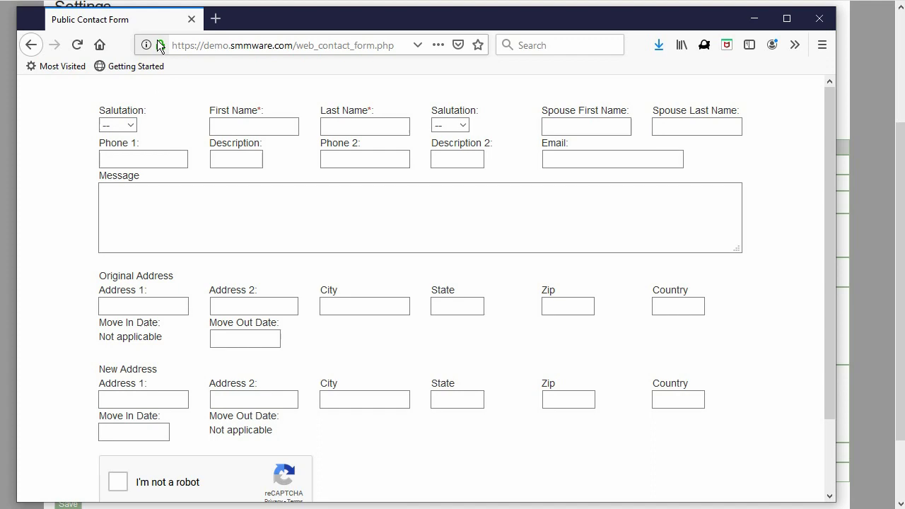
pyautogui.doubleClick(35, 25)
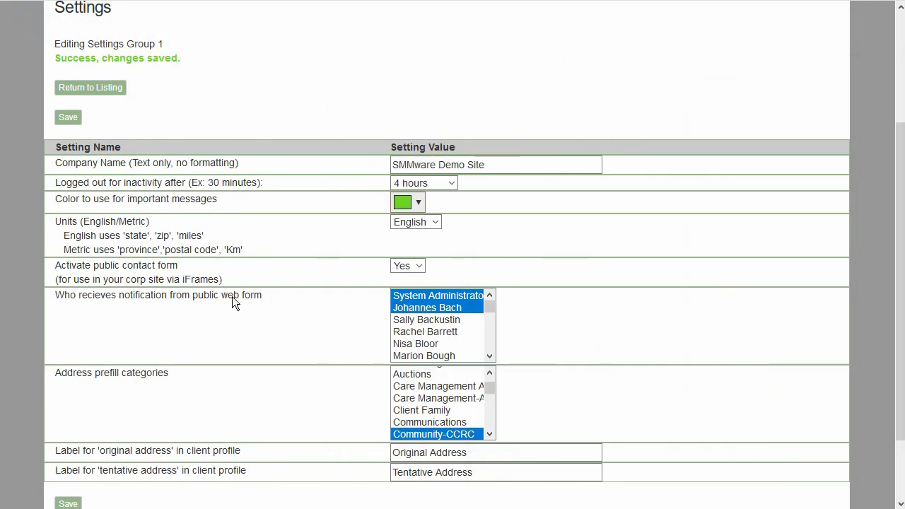
# - Set Activate public contact form to No and save
pyautogui.click(416, 267)
pyautogui.click(404, 299)
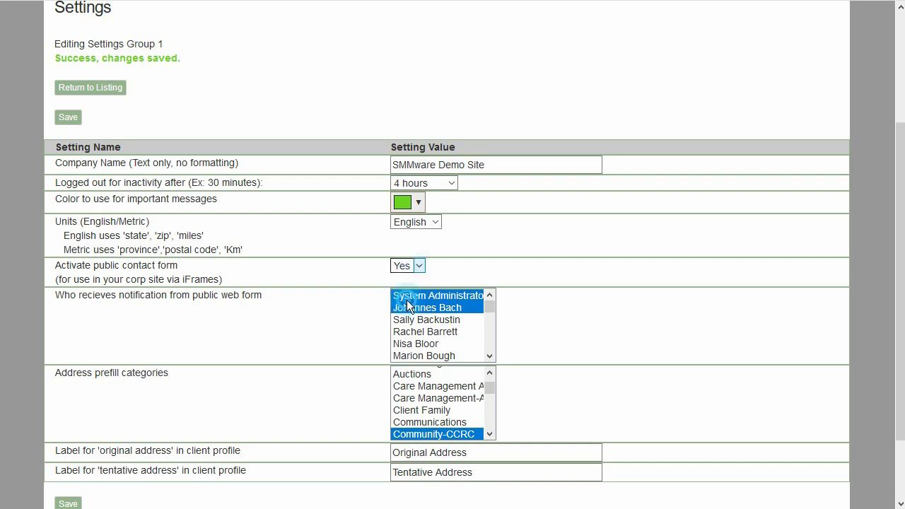
pyautogui.click(68, 117)
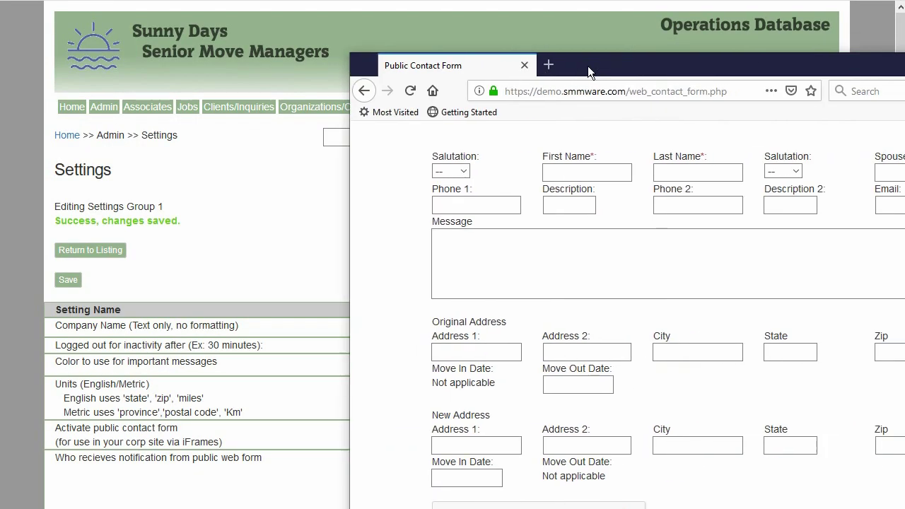
# - Reload the contact form window to confirm it reports not activated in config, then close it
pyautogui.moveTo(329, 31); pyautogui.dragTo(320, 22)
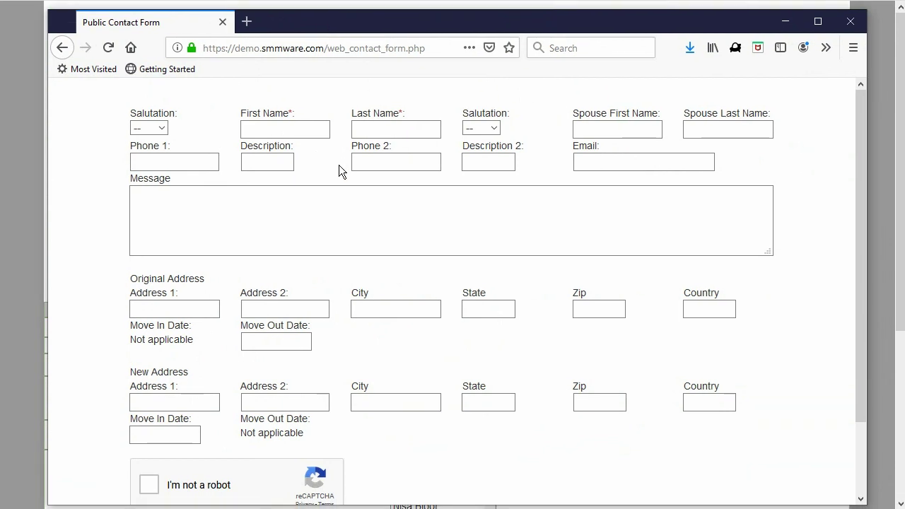
pyautogui.click(107, 48)
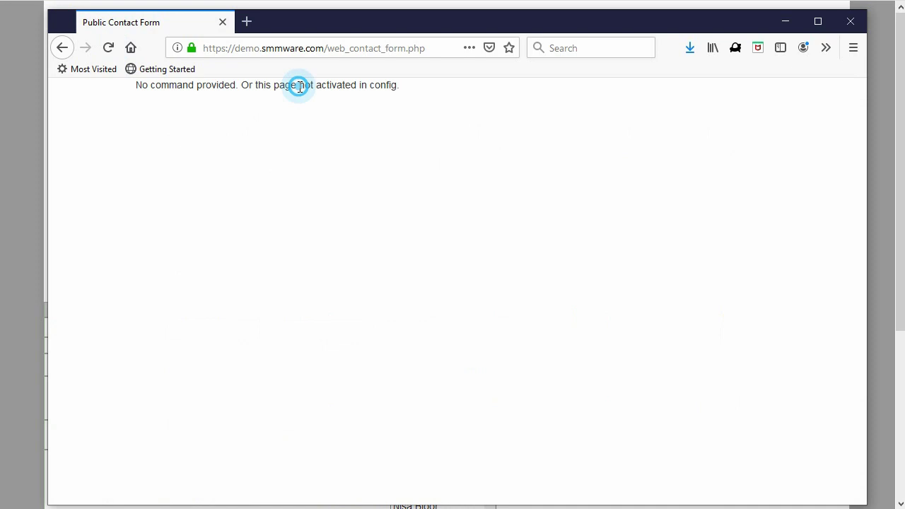
pyautogui.moveTo(299, 85); pyautogui.dragTo(413, 90)
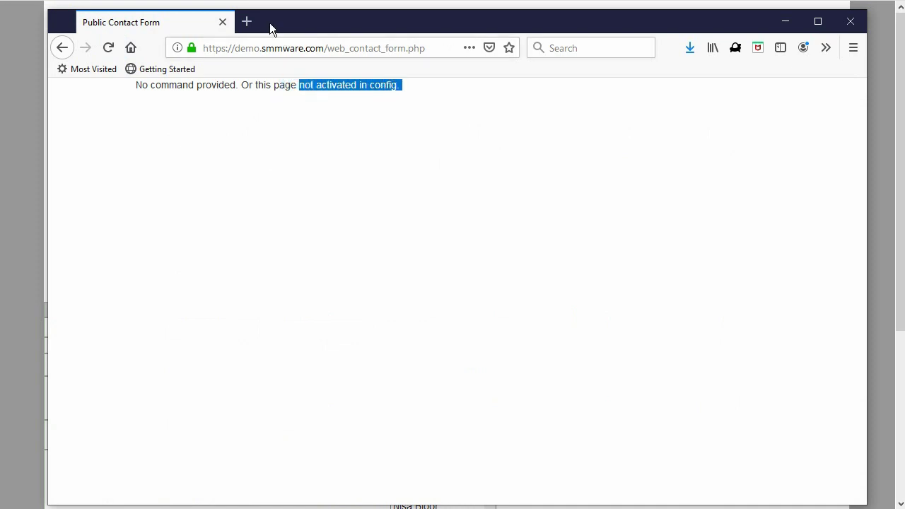
pyautogui.hotkey('ctrl', 'w')
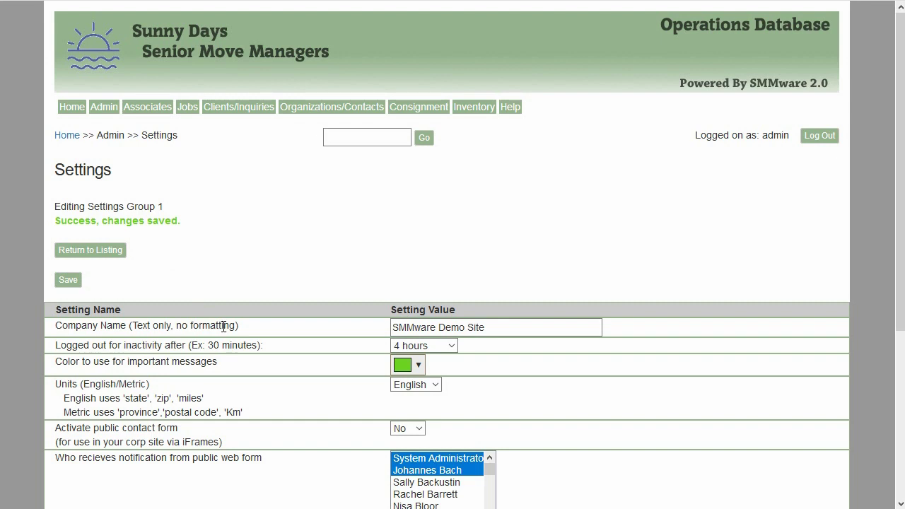
pyautogui.scroll(-2, 219, 318)
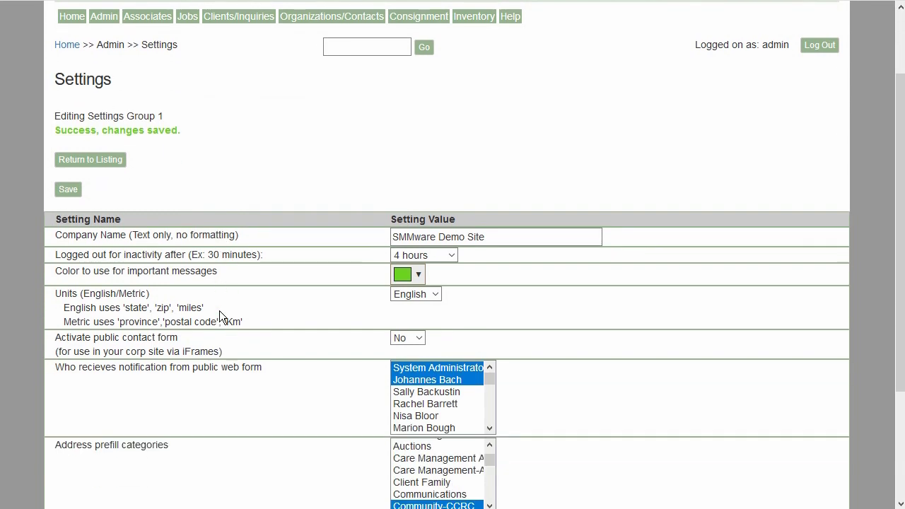
pyautogui.click(419, 337)
# - Set Activate public contact form back to Yes and save
pyautogui.click(414, 356)
pyautogui.scroll(-3, 417, 386)
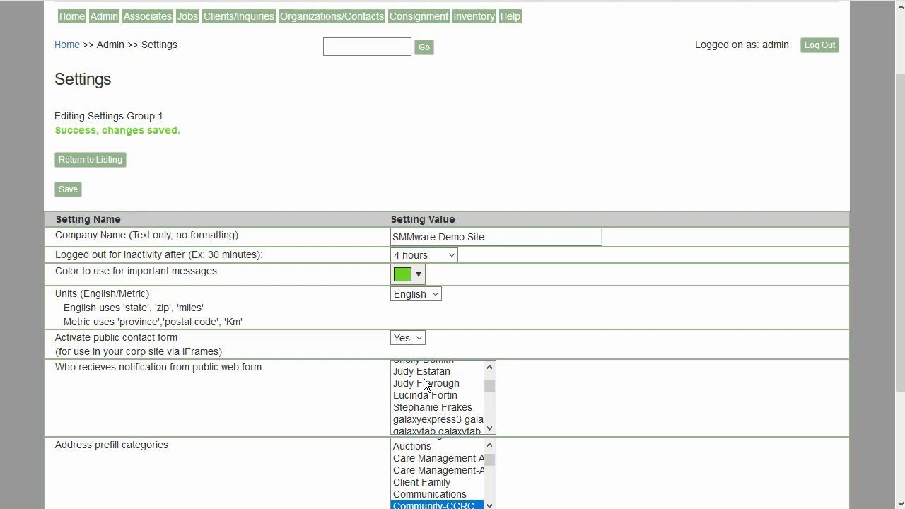
pyautogui.moveTo(488, 385); pyautogui.dragTo(488, 375)
pyautogui.click(488, 375)
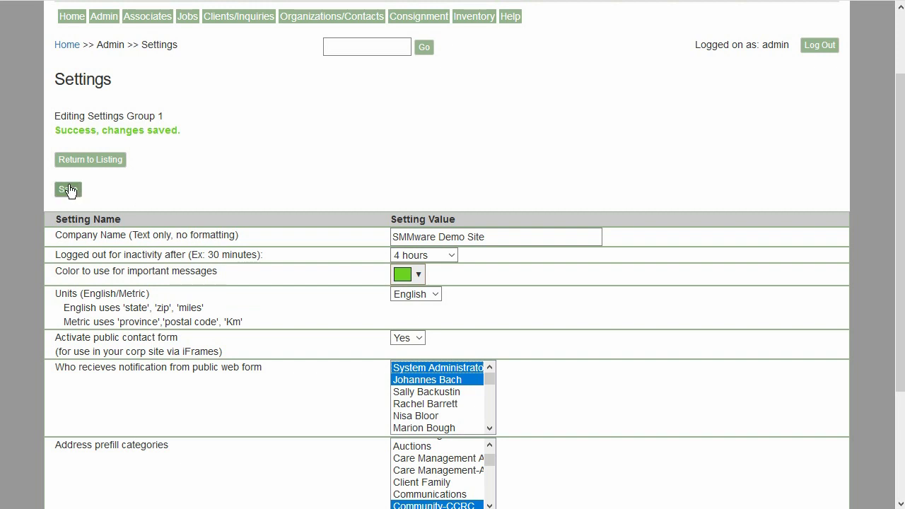
pyautogui.scroll(-1, 110, 165)
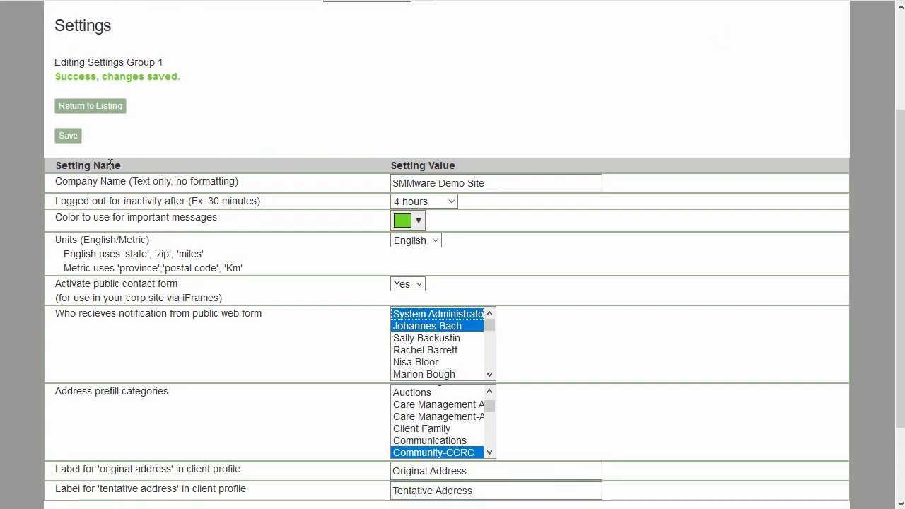
pyautogui.click(68, 135)
# - Change the important-message colour from green to red
pyautogui.click(418, 364)
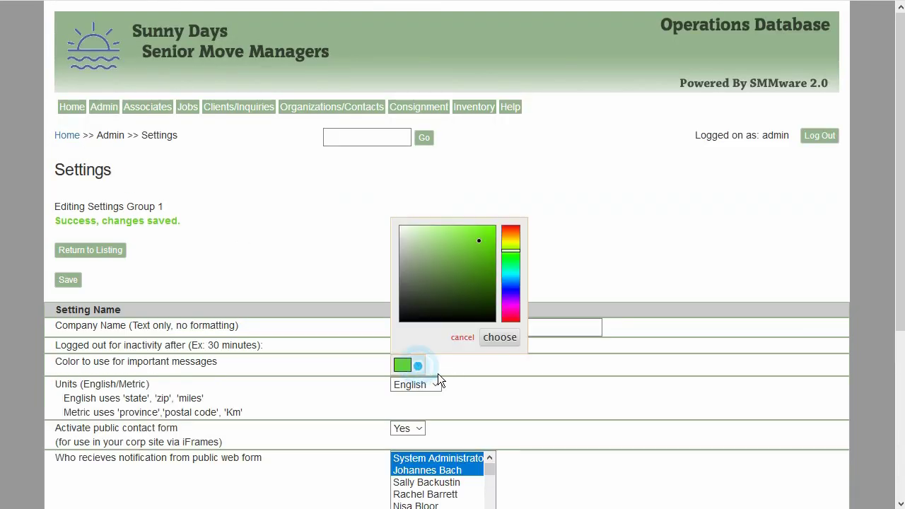
pyautogui.click(509, 229)
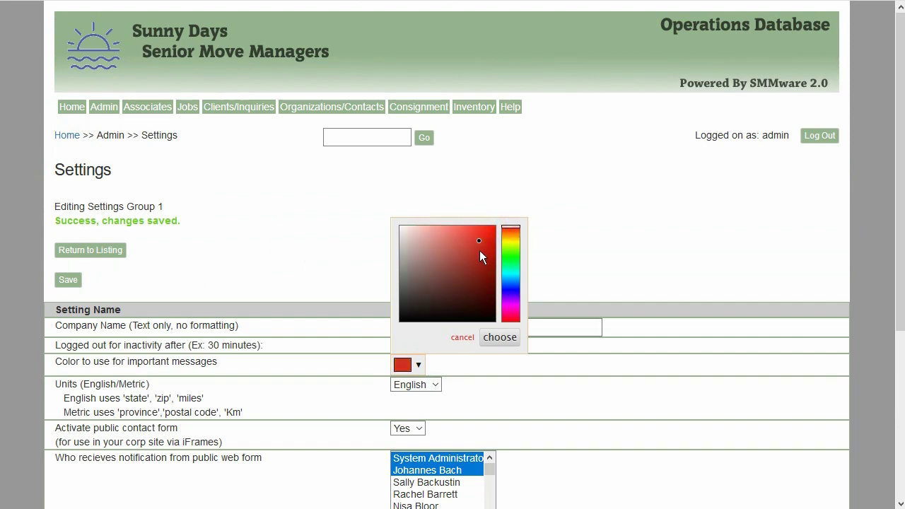
pyautogui.click(499, 337)
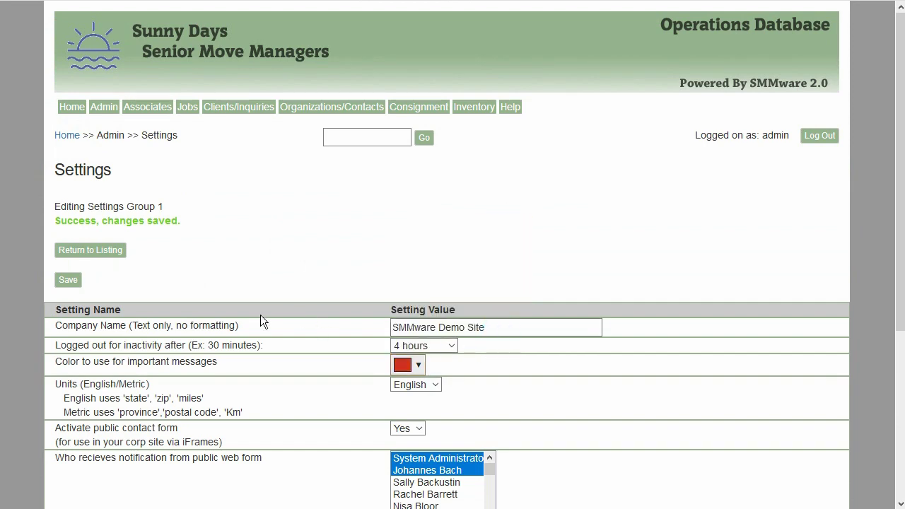
pyautogui.scroll(-3, 261, 314)
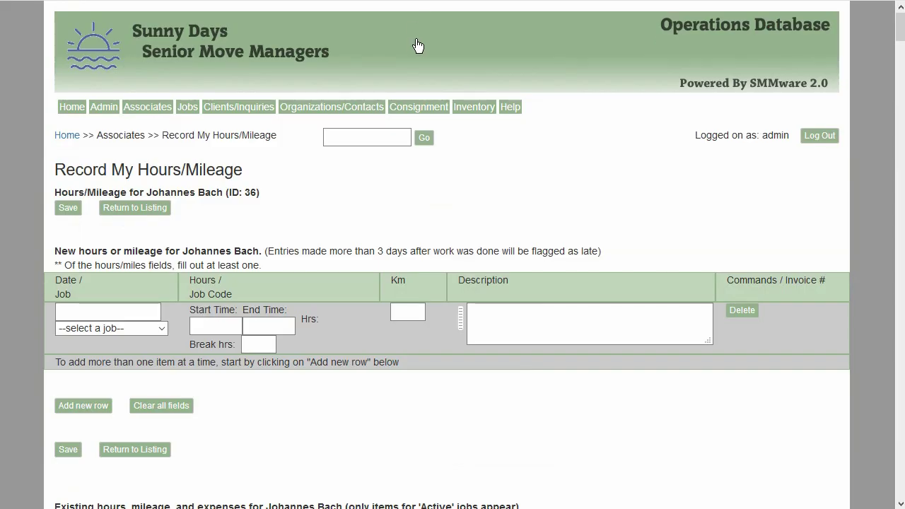
pyautogui.click(227, 106)
pyautogui.click(230, 127)
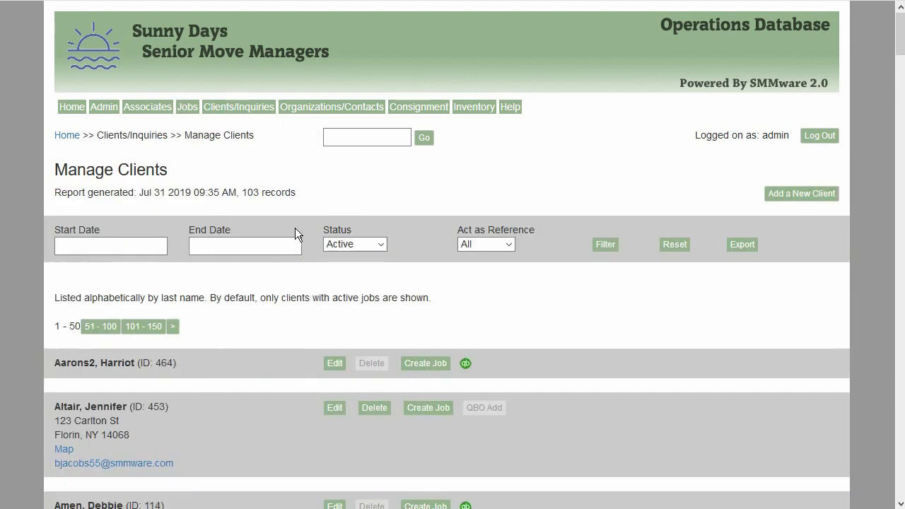
pyautogui.scroll(-3, 304, 226)
pyautogui.click(338, 239)
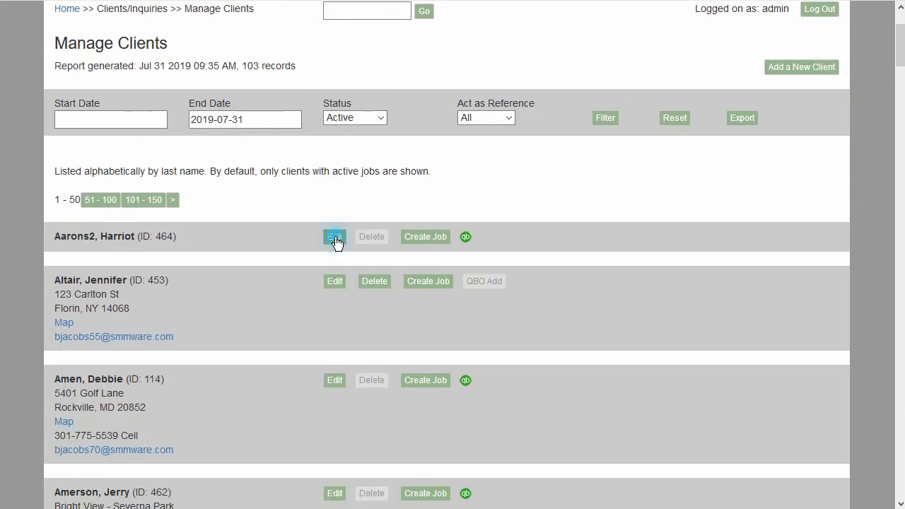
pyautogui.scroll(-3, 354, 237)
pyautogui.scroll(-4, 353, 237)
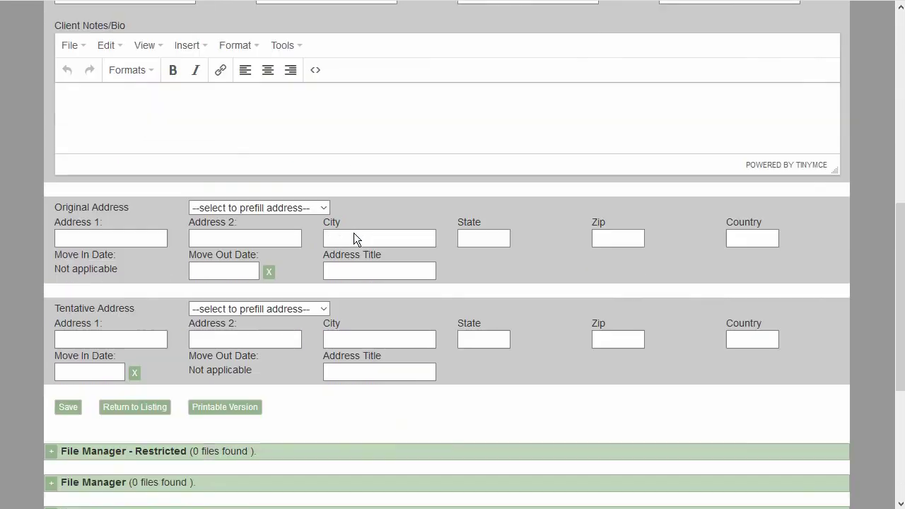
pyautogui.click(320, 166)
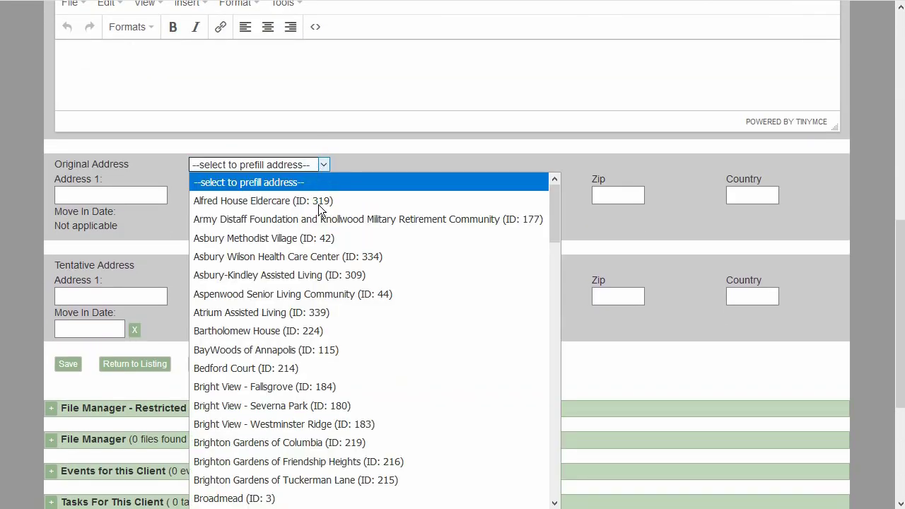
pyautogui.click(321, 331)
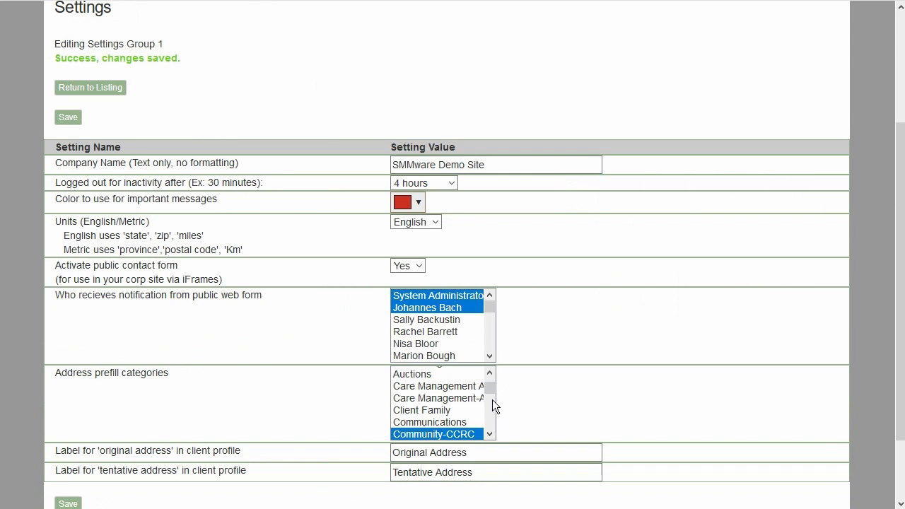
# - Select Construction as the address prefill category and save the settings
pyautogui.click(488, 434)
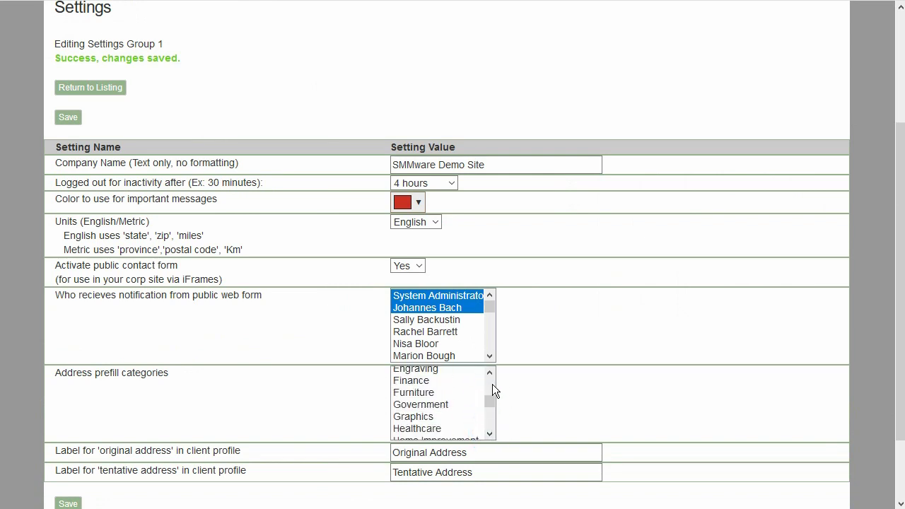
pyautogui.scroll(2, 488, 396)
pyautogui.click(438, 400)
pyautogui.click(438, 424)
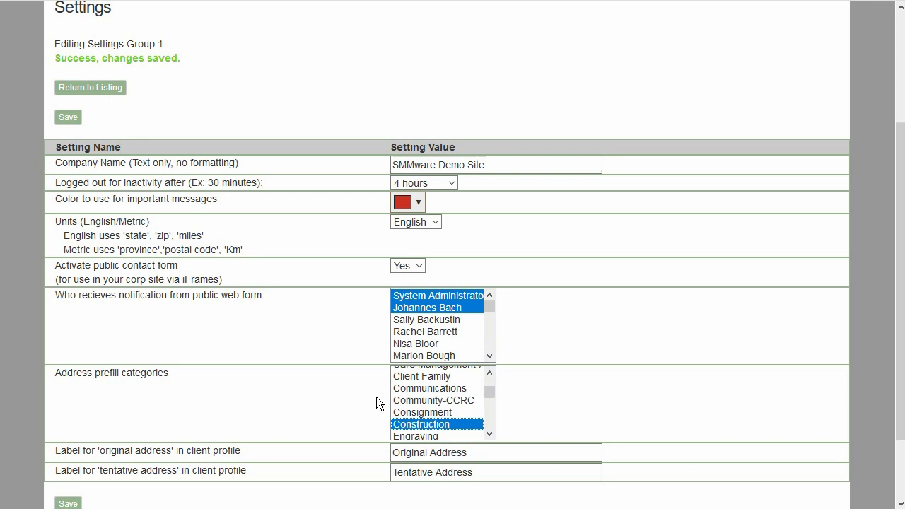
pyautogui.click(68, 118)
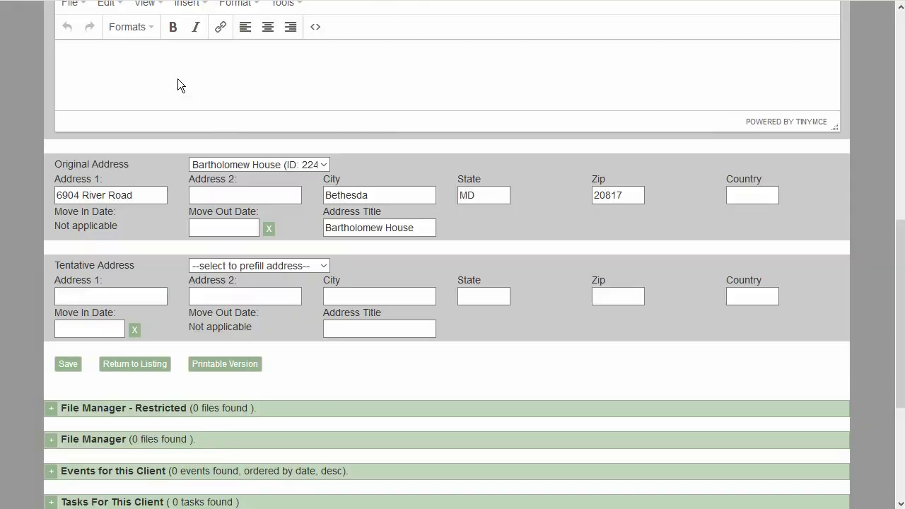
# - Reload the client page and check both address prefill lists offer Strategies for Independent Living
pyautogui.press('F5')
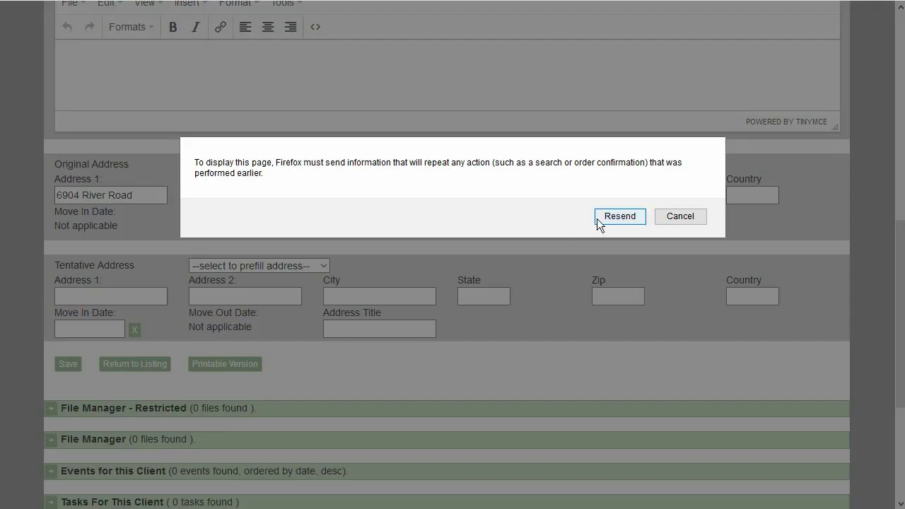
pyautogui.click(599, 215)
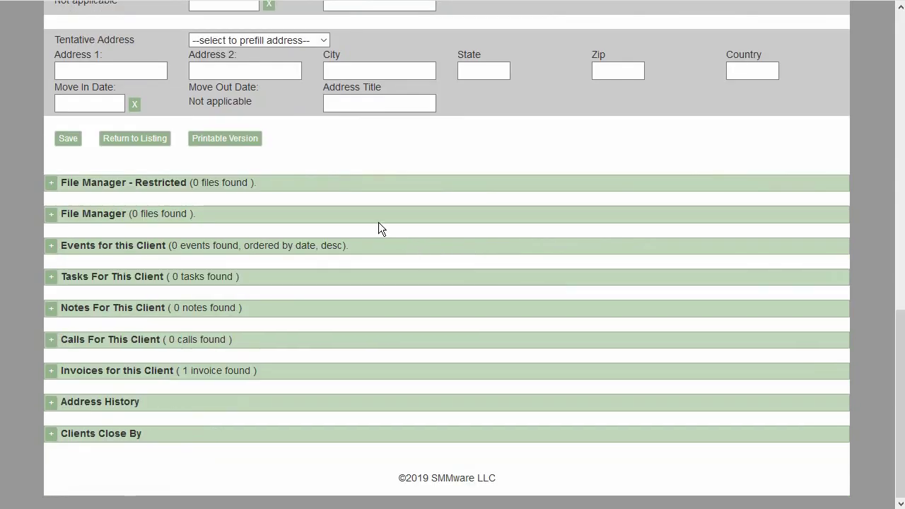
pyautogui.scroll(3, 378, 222)
pyautogui.click(323, 149)
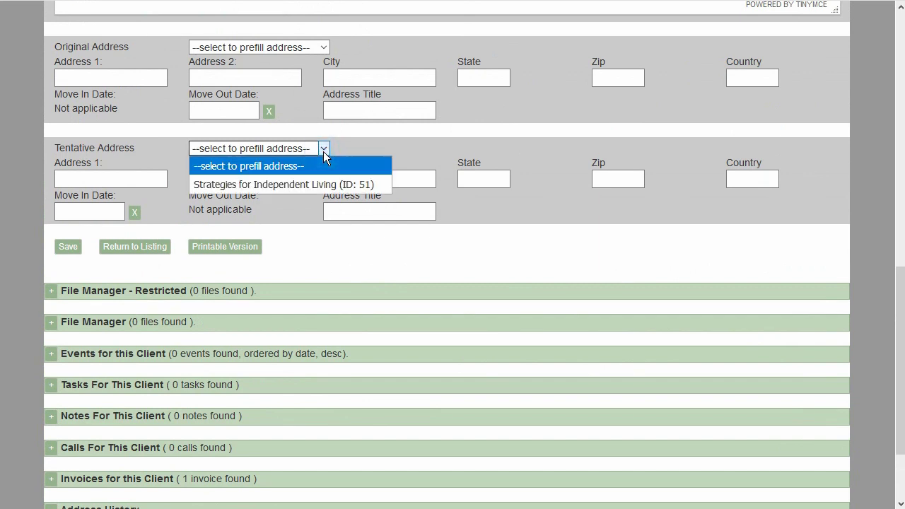
pyautogui.click(328, 44)
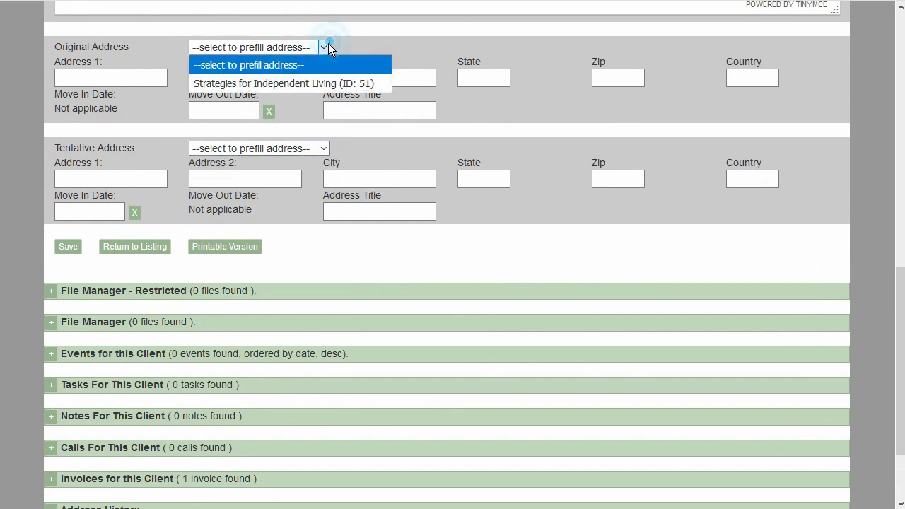
pyautogui.scroll(1, 389, 76)
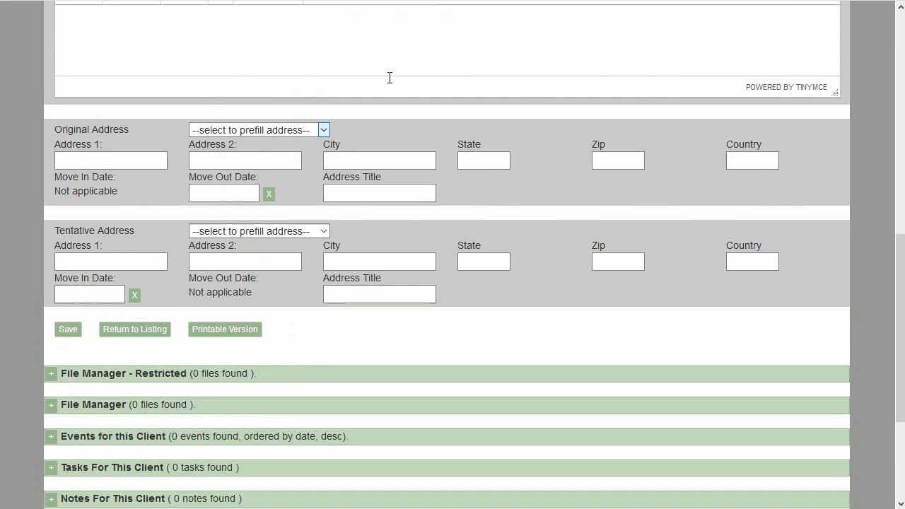
pyautogui.scroll(3, 379, 125)
pyautogui.scroll(4, 374, 134)
# - Open the Organization Manager and expand the Construction category
pyautogui.scroll(2, 372, 127)
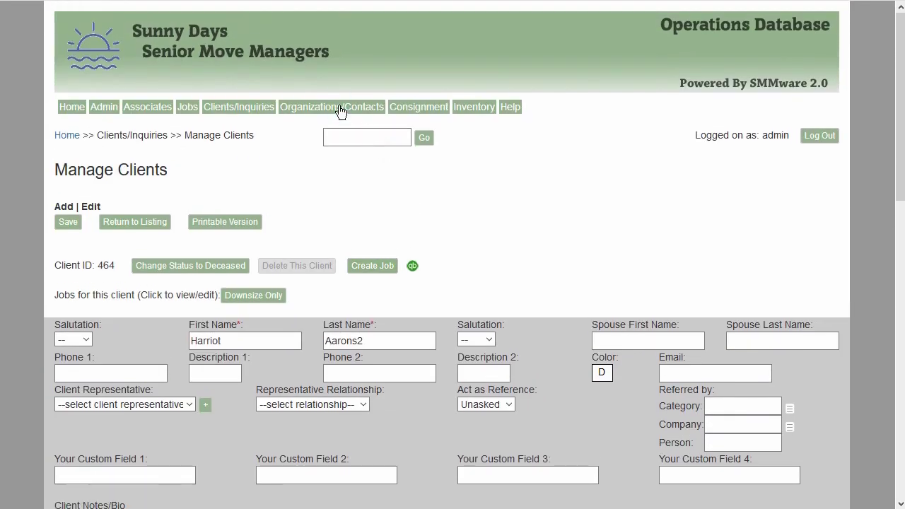
pyautogui.rightClick(346, 127)
pyautogui.press('Escape')
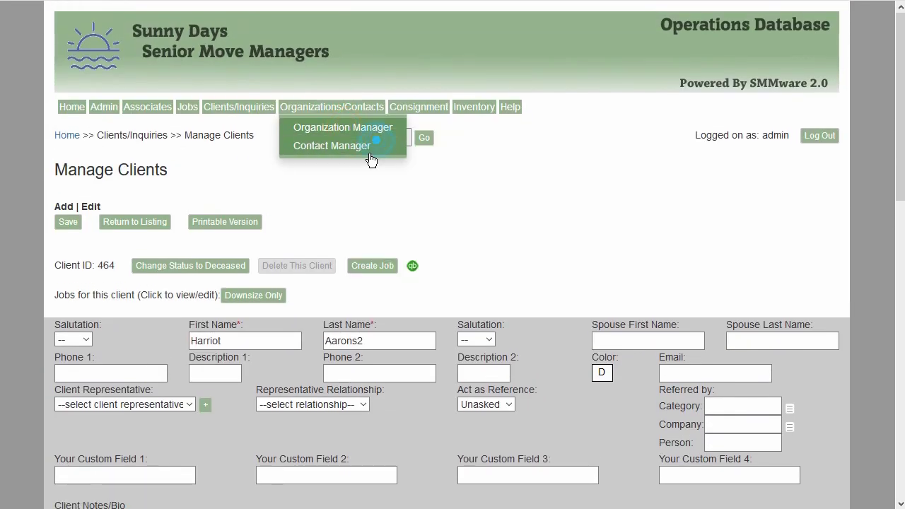
pyautogui.click(368, 128)
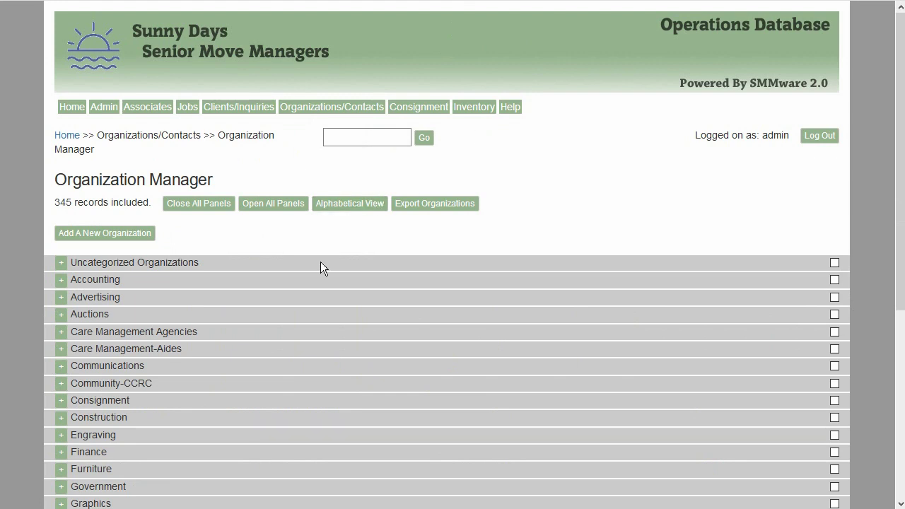
pyautogui.click(61, 417)
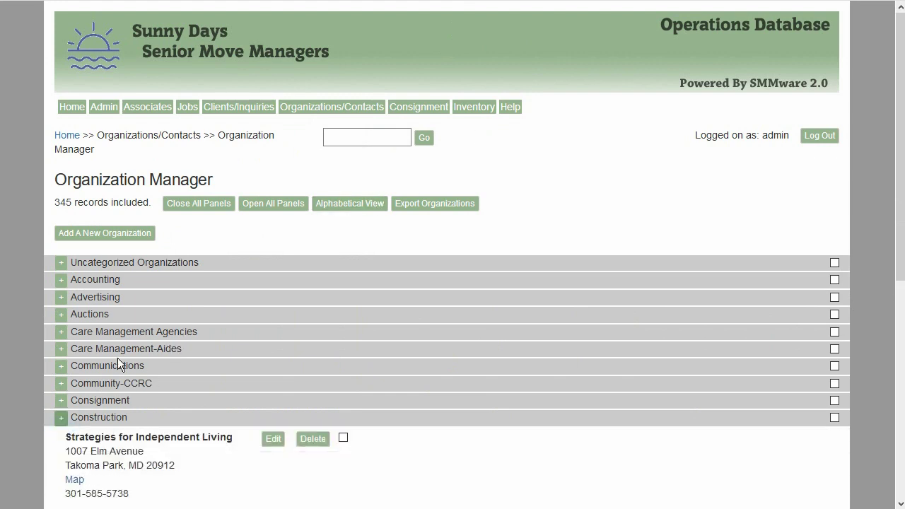
# - Compare Construction's organizations with the client's original address prefill list, then collapse Construction
pyautogui.scroll(-2, 152, 347)
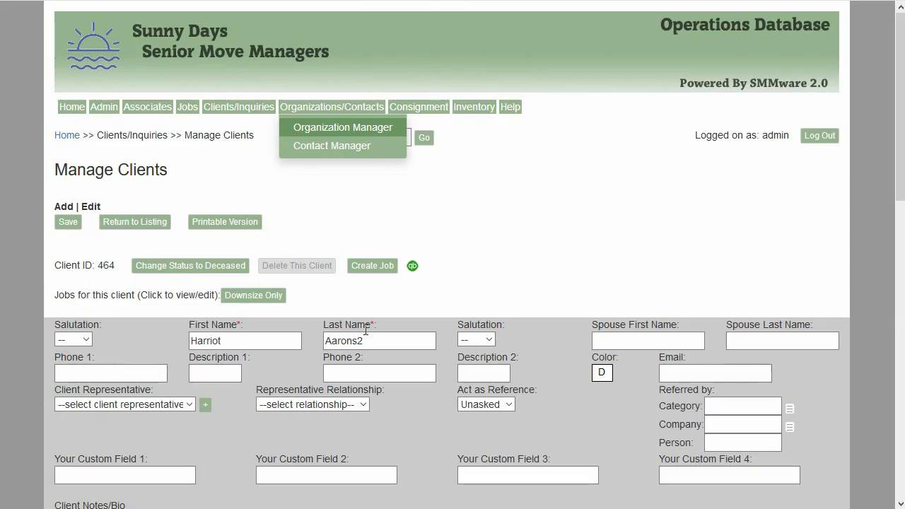
pyautogui.scroll(-3, 307, 306)
pyautogui.scroll(-3, 307, 309)
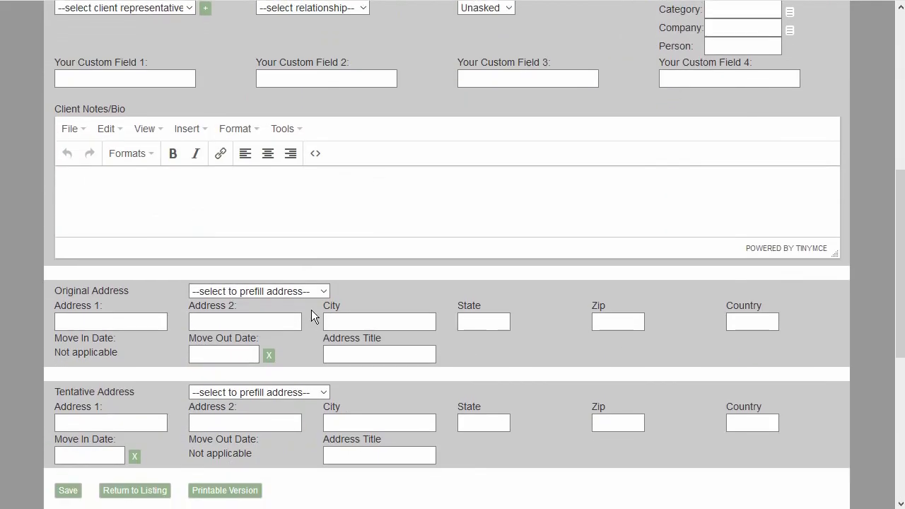
pyautogui.click(314, 291)
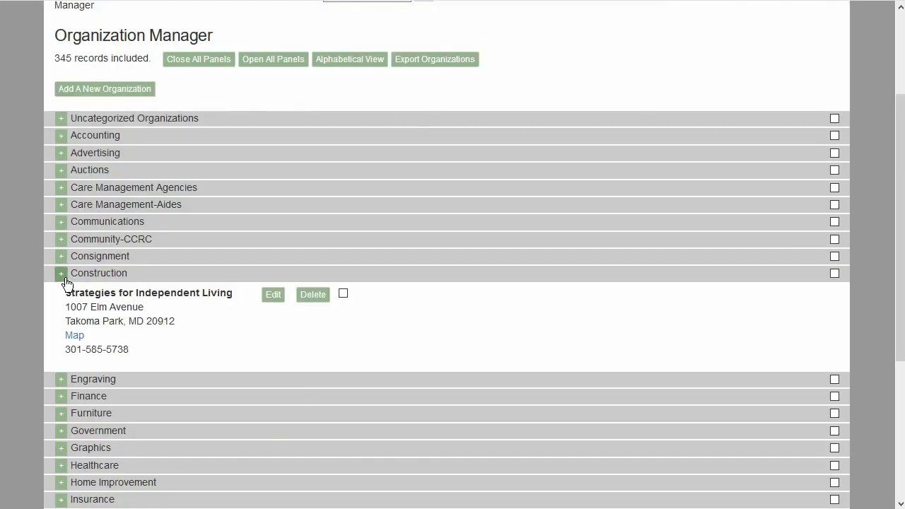
pyautogui.click(61, 274)
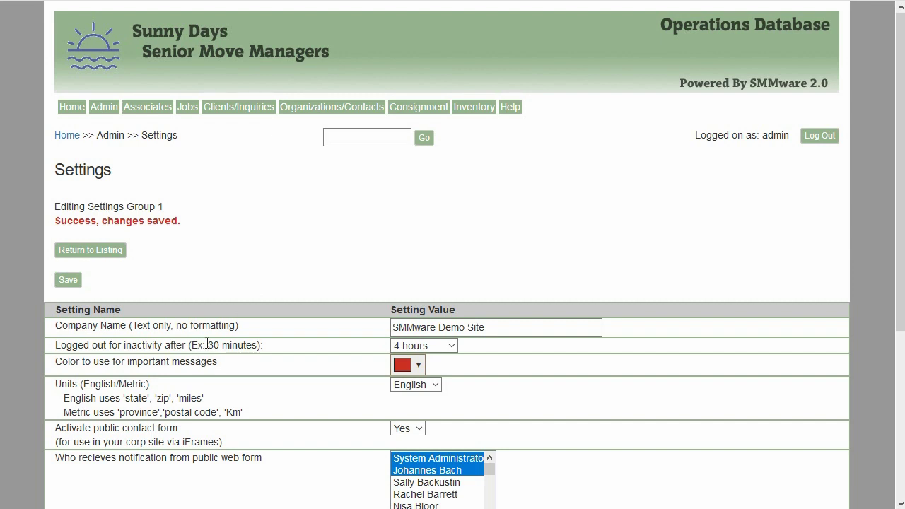
# - Set the address prefill category to Community-CCRC
pyautogui.scroll(-2, 264, 337)
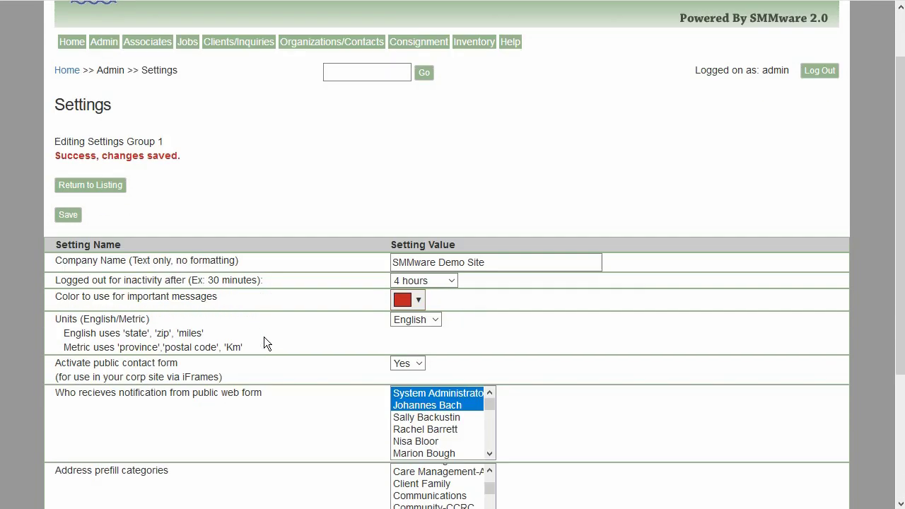
pyautogui.scroll(-2, 269, 345)
pyautogui.click(435, 325)
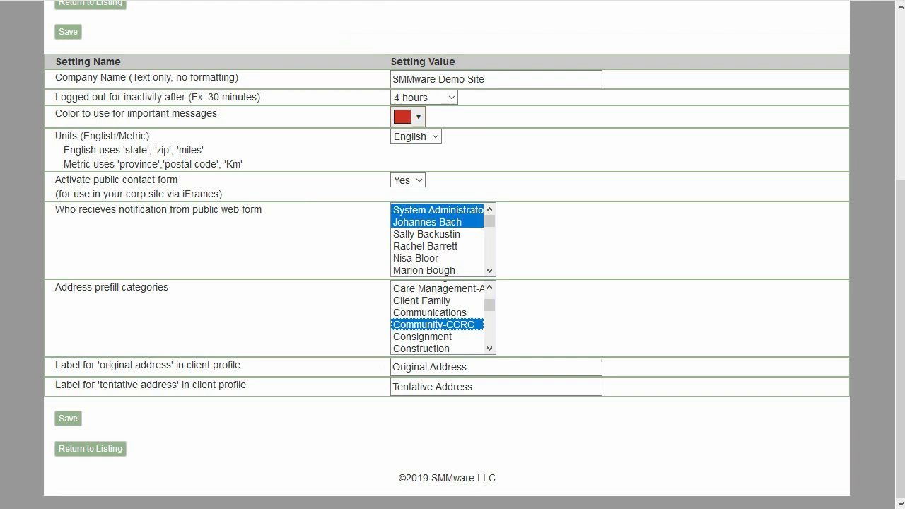
# - Rename the Original and Tentative address labels to First Address and Second Address
pyautogui.click(509, 367)
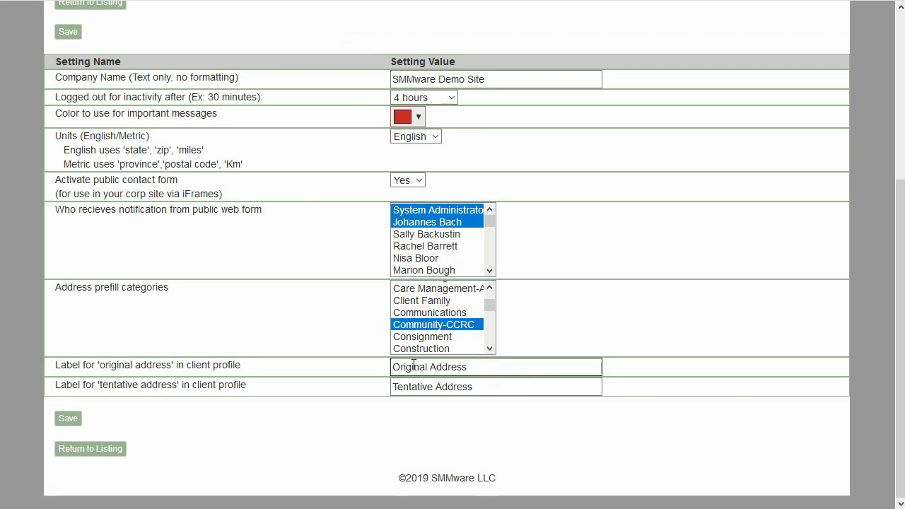
pyautogui.doubleClick(429, 369)
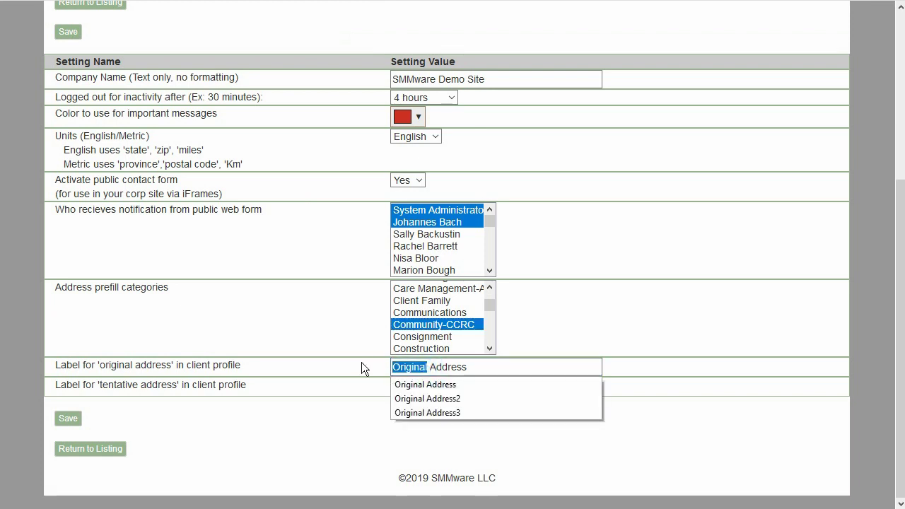
pyautogui.write('Furst')
pyautogui.press('BackSpace')
pyautogui.press('BackSpace')
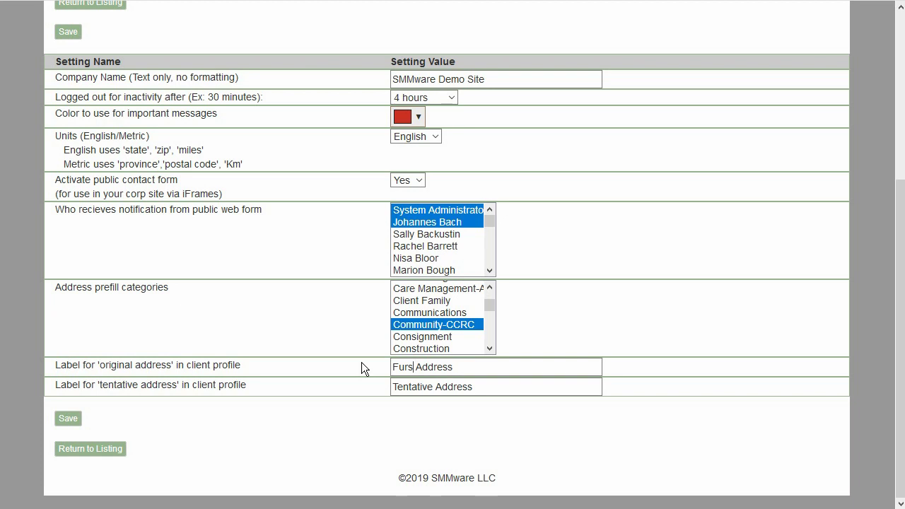
pyautogui.press('BackSpace')
pyautogui.press('BackSpace')
pyautogui.write('u')
pyautogui.press('BackSpace')
pyautogui.write('irst')
pyautogui.moveTo(433, 386); pyautogui.dragTo(382, 381)
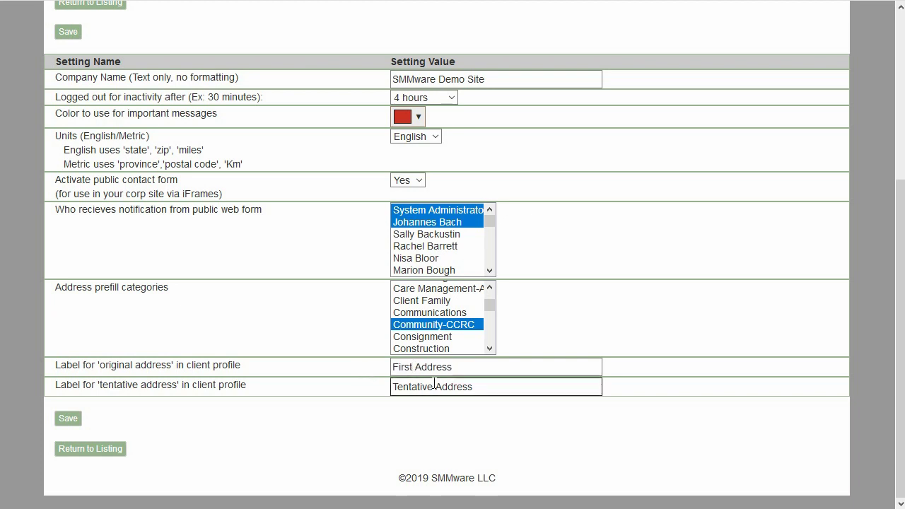
pyautogui.write('Sec')
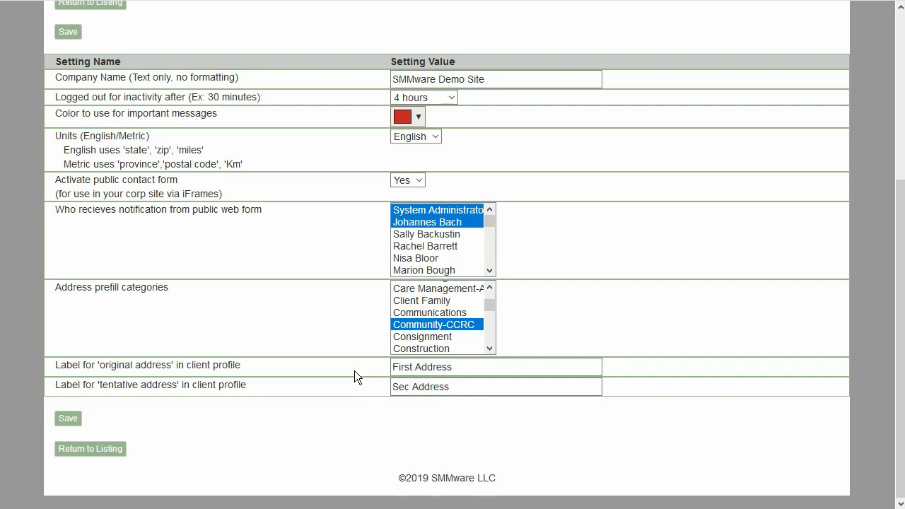
pyautogui.write('ond')
# - Save the new address labels and reload the client profile
pyautogui.click(68, 418)
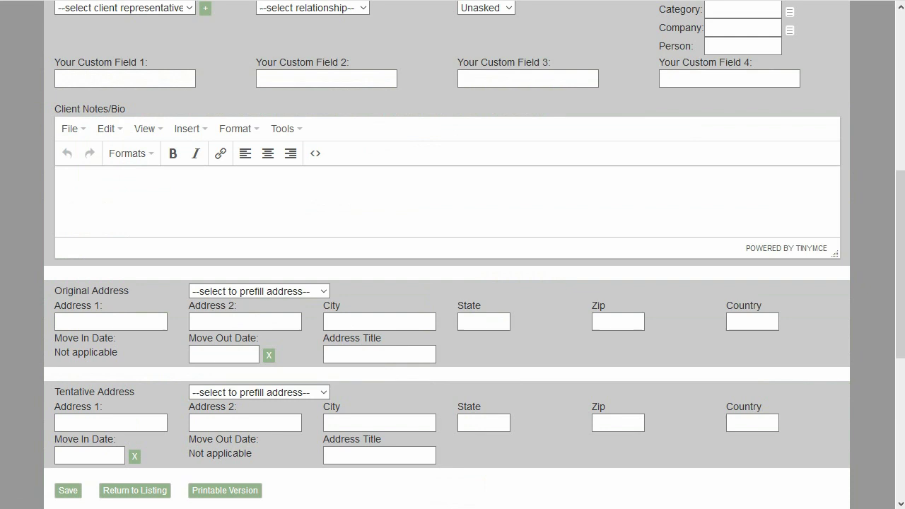
pyautogui.moveTo(132, 292); pyautogui.dragTo(49, 290)
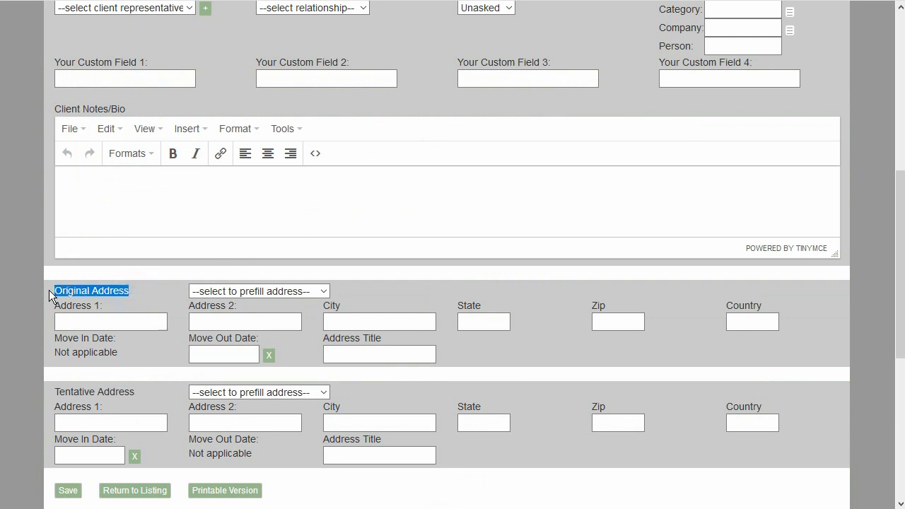
pyautogui.moveTo(135, 391); pyautogui.dragTo(65, 391)
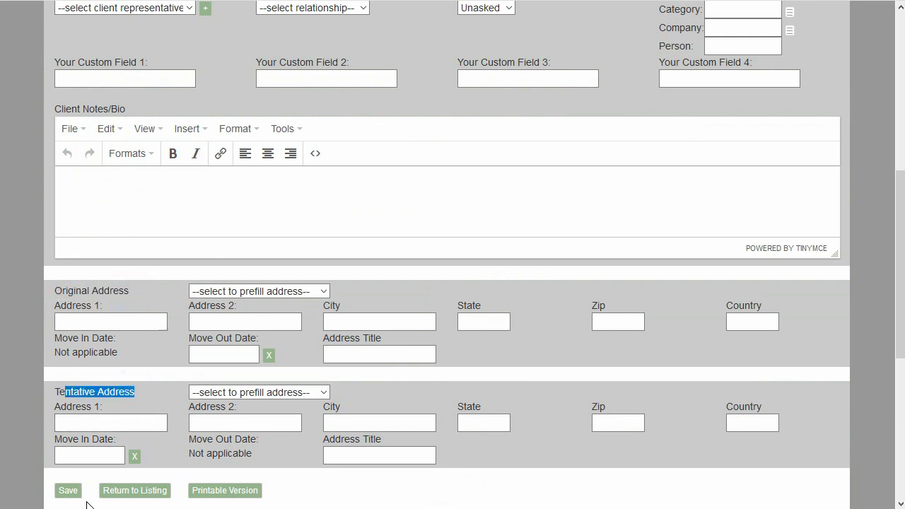
pyautogui.click(71, 488)
# - Review the client profile's renamed First Address and Second Address sections
pyautogui.scroll(-4, 152, 330)
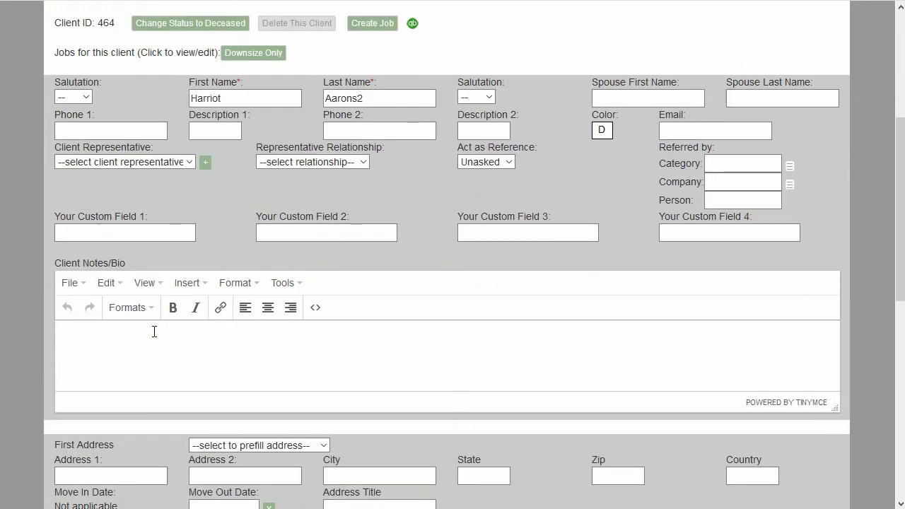
pyautogui.scroll(-2, 142, 328)
pyautogui.moveTo(115, 299); pyautogui.dragTo(66, 299)
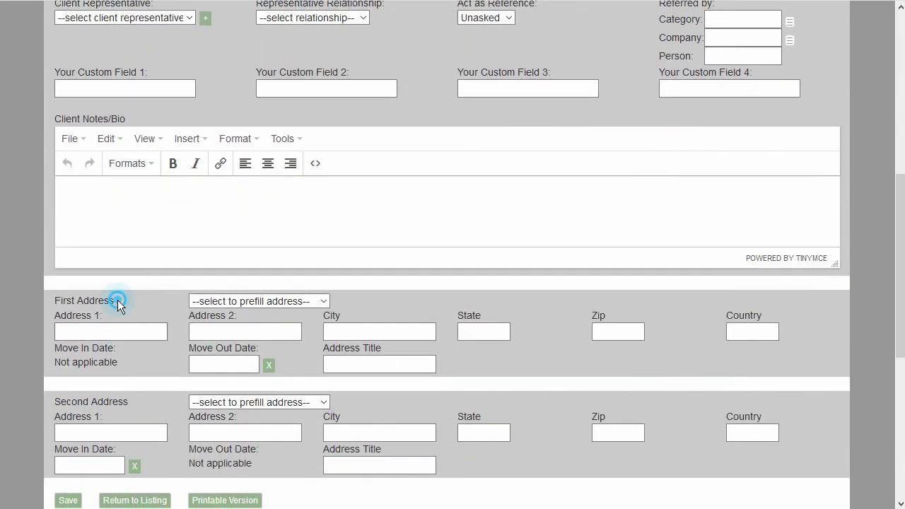
pyautogui.click(129, 399)
pyautogui.scroll(10, 236, 62)
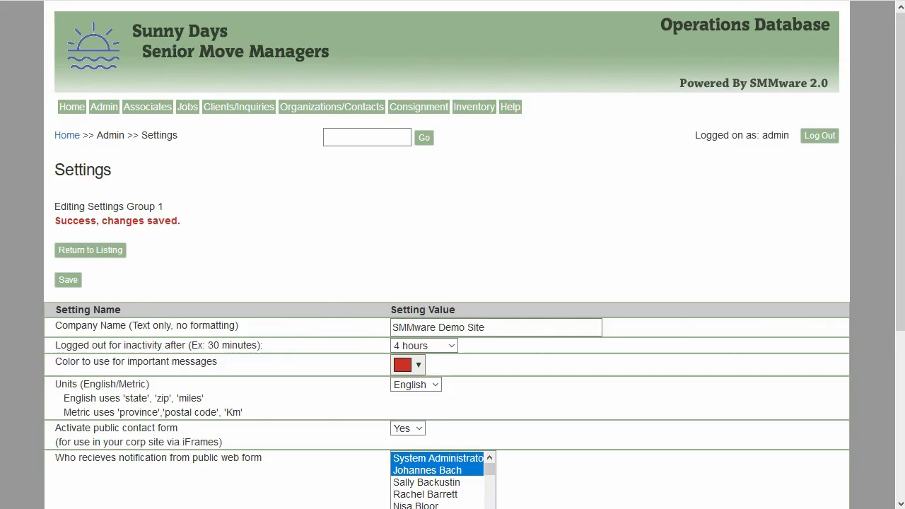
pyautogui.scroll(-3, 346, 169)
pyautogui.scroll(-2, 353, 178)
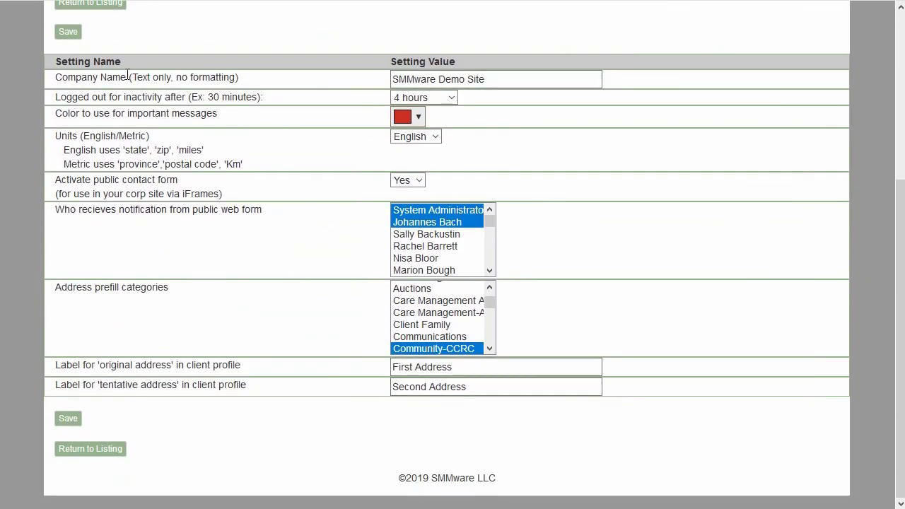
pyautogui.scroll(1, 118, 77)
pyautogui.scroll(2, 118, 78)
# - Return to the settings overview and open the StatusBoard settings group
pyautogui.click(94, 74)
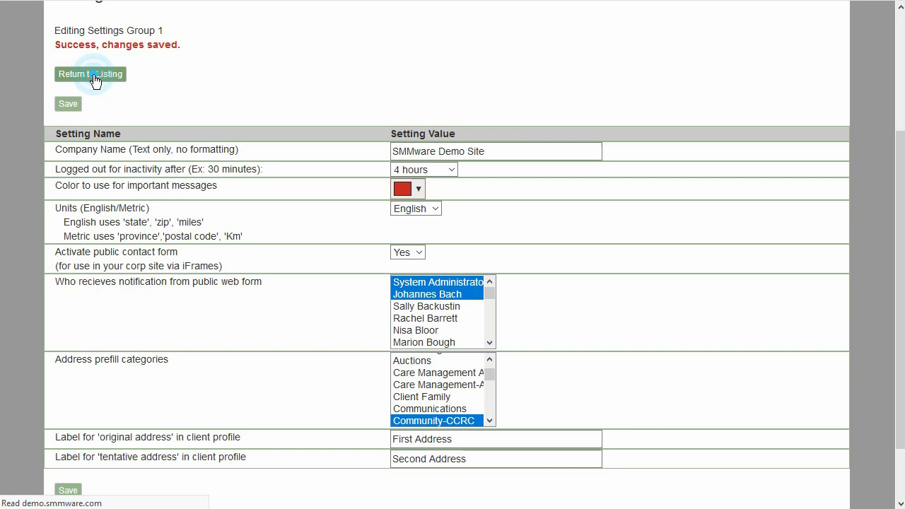
pyautogui.scroll(-3, 233, 177)
pyautogui.scroll(-2, 240, 182)
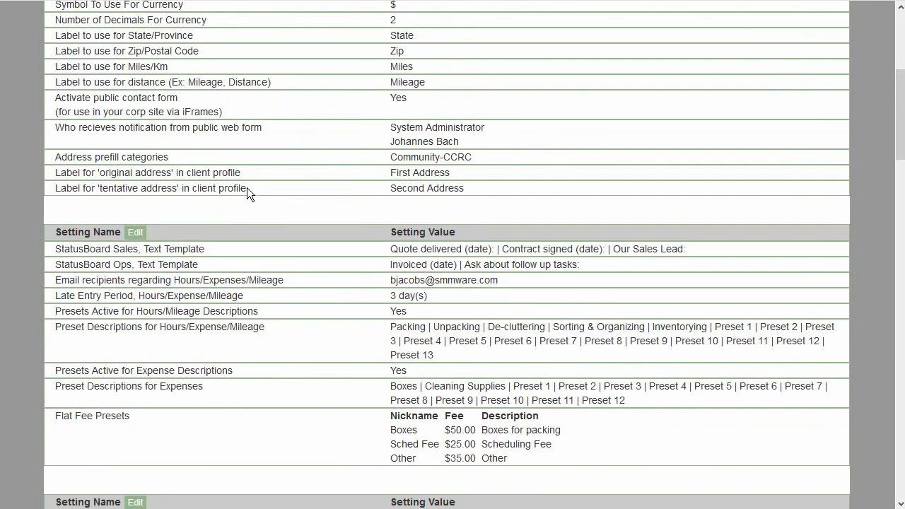
pyautogui.scroll(-1, 247, 187)
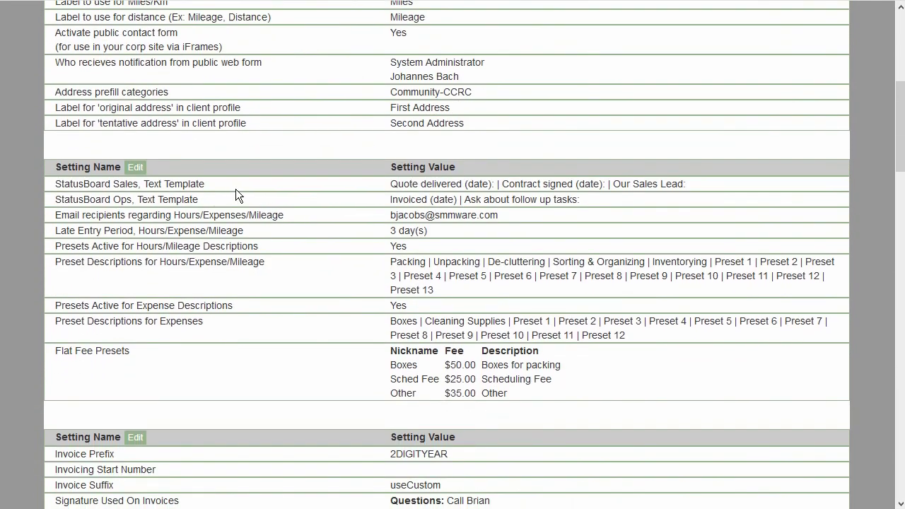
pyautogui.click(135, 168)
# - Place the cursor in the StatusBoard Ops template field
pyautogui.scroll(-2, 343, 264)
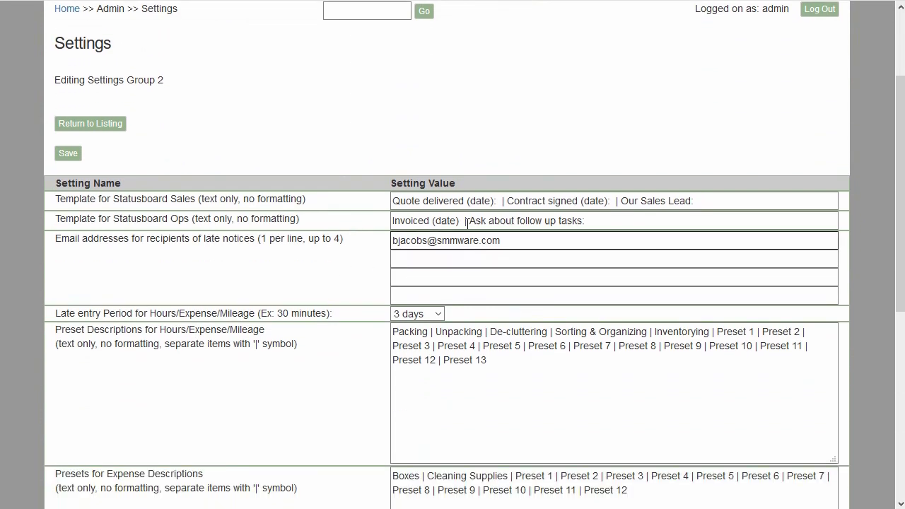
pyautogui.click(419, 215)
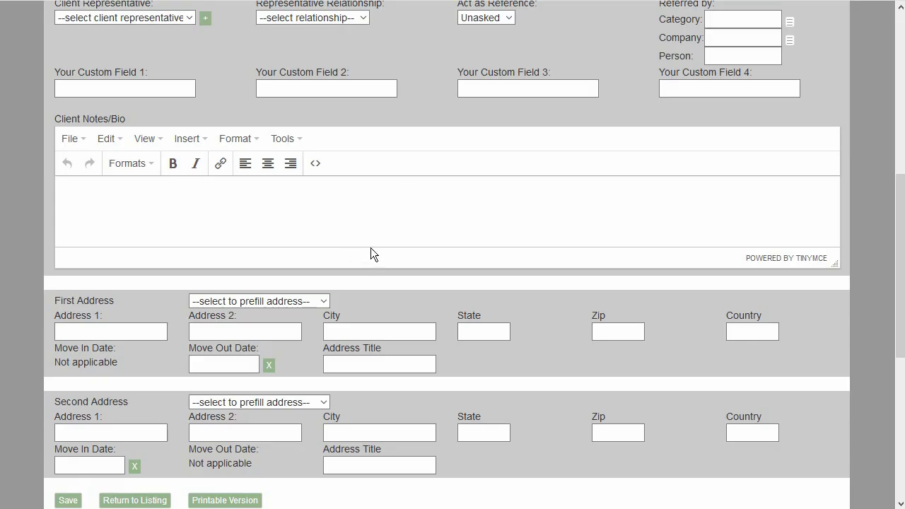
pyautogui.scroll(3, 371, 248)
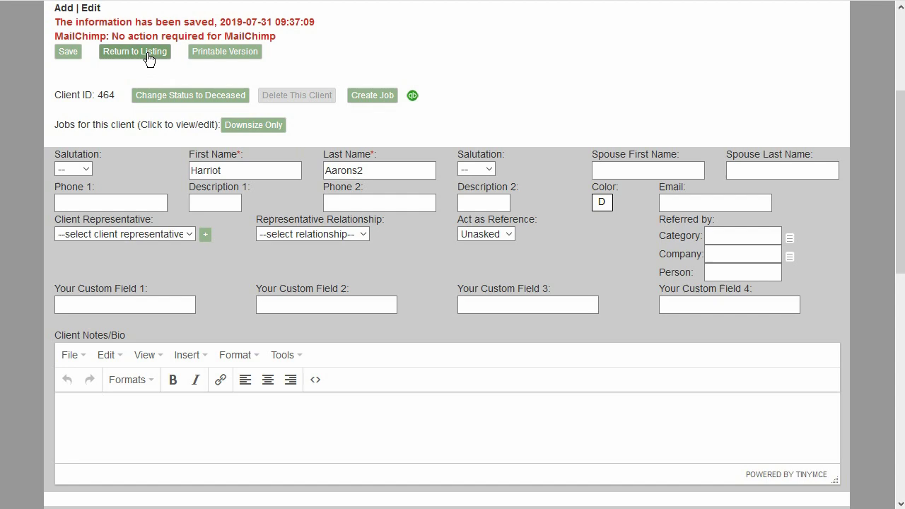
# - Start a new client from the client list and look through its form
pyautogui.click(148, 55)
pyautogui.click(786, 193)
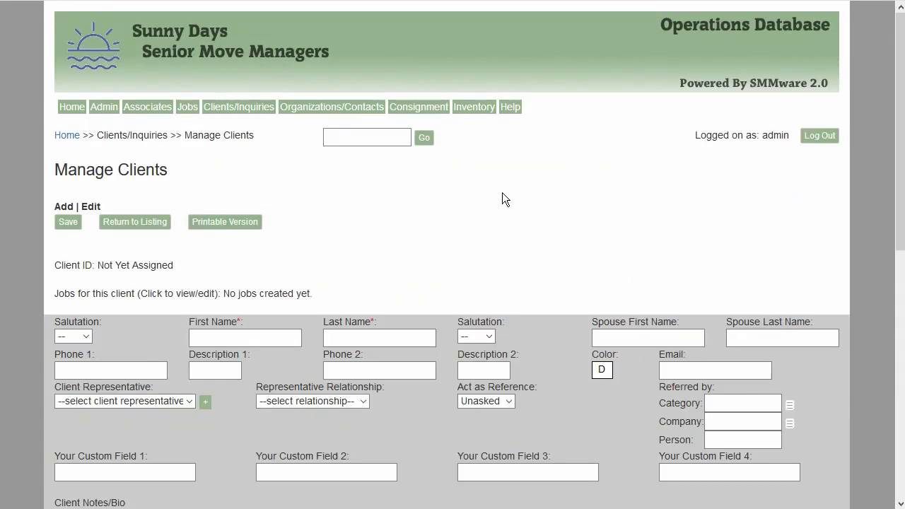
pyautogui.scroll(-4, 375, 275)
pyautogui.scroll(-2, 371, 287)
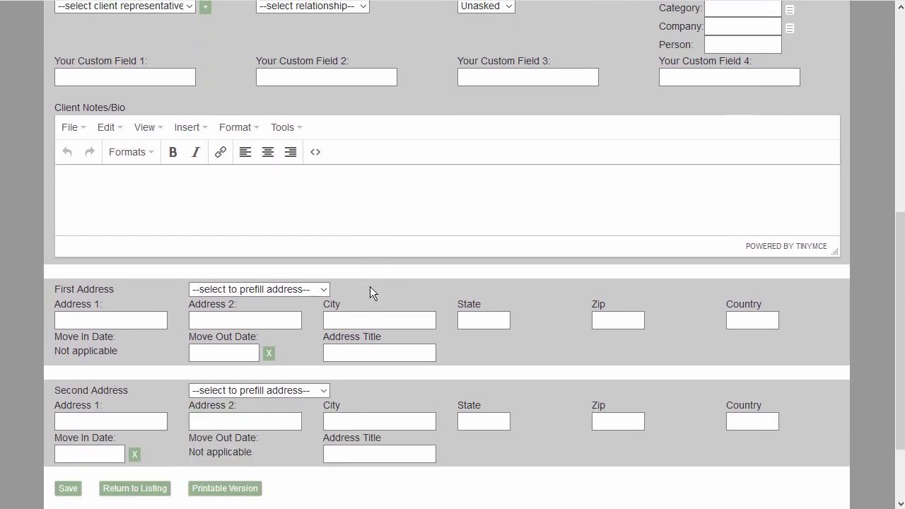
pyautogui.scroll(-2, 370, 286)
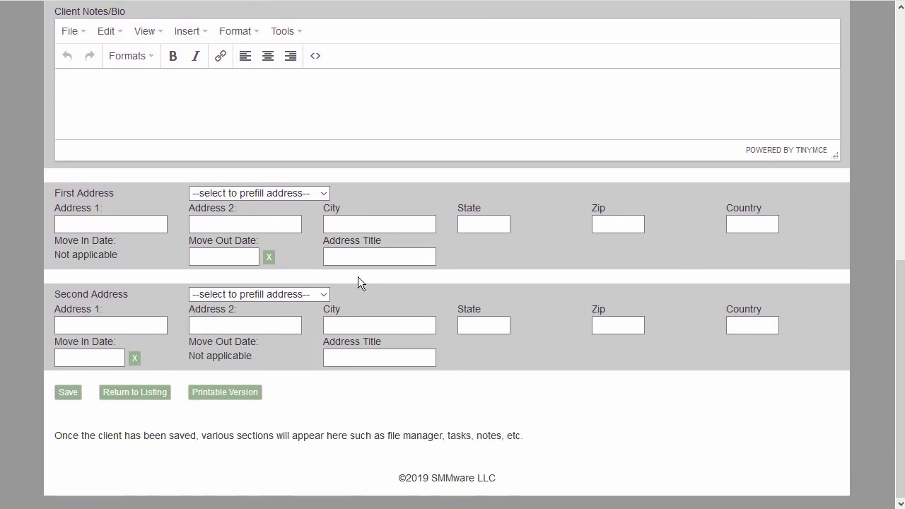
pyautogui.scroll(3, 358, 282)
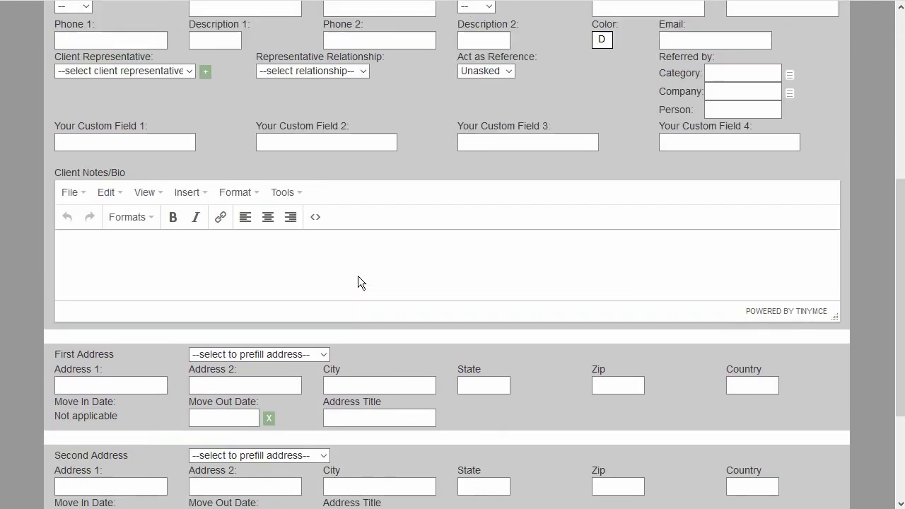
pyautogui.scroll(3, 362, 255)
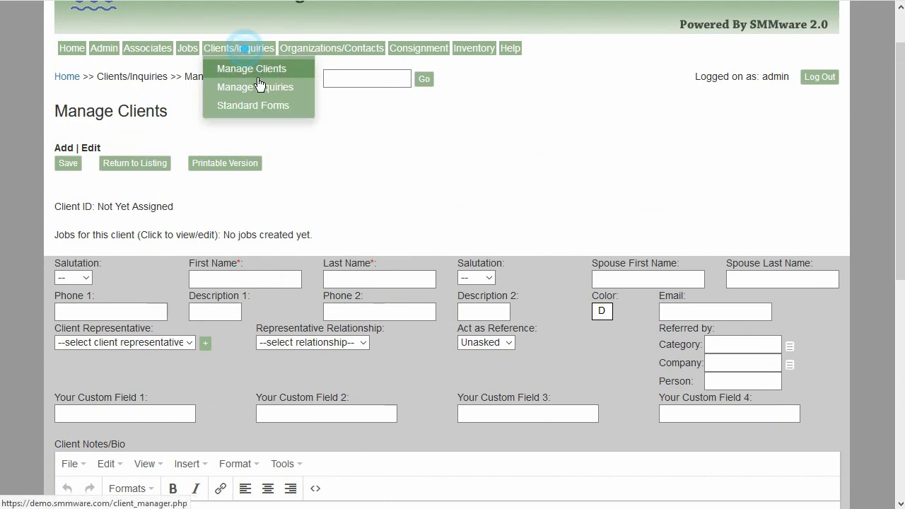
# - Start a new inquiry and inspect its prefilled Statusboard Notes
pyautogui.click(257, 86)
pyautogui.click(765, 222)
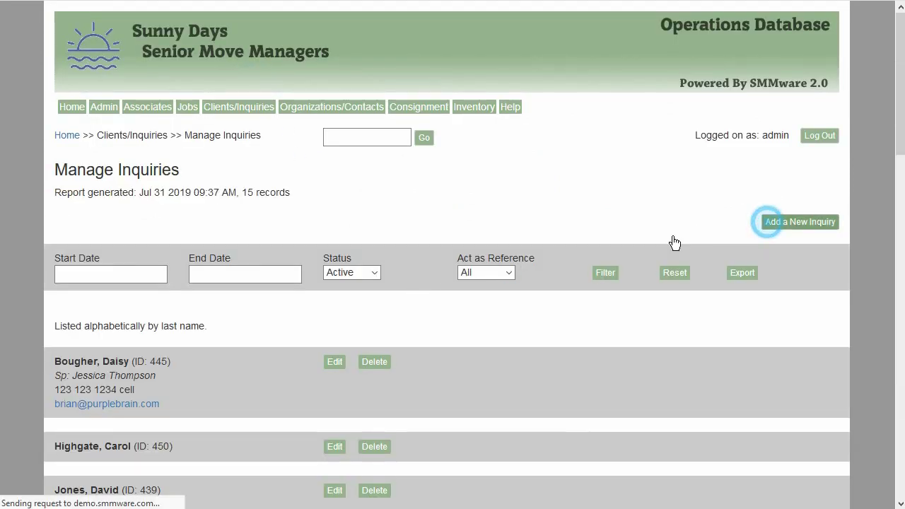
pyautogui.scroll(-3, 279, 246)
pyautogui.scroll(-2, 283, 245)
pyautogui.scroll(-3, 283, 245)
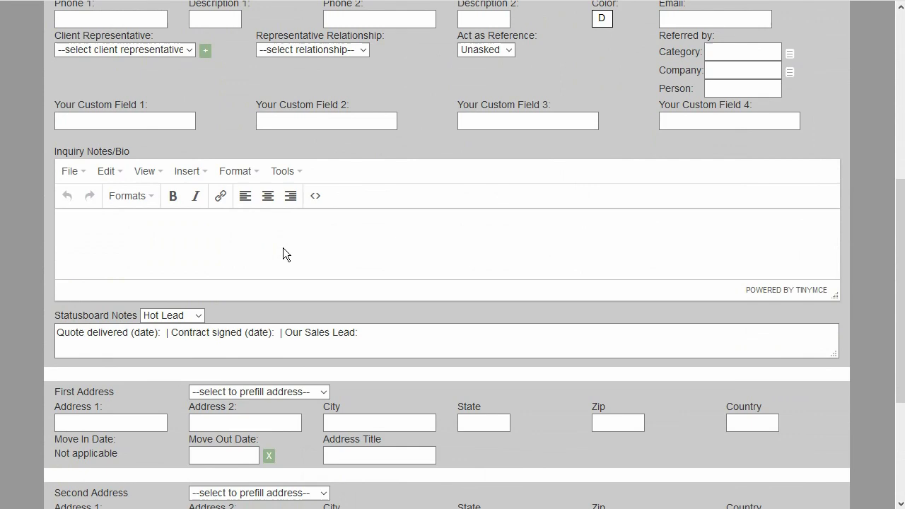
pyautogui.moveTo(58, 305); pyautogui.dragTo(365, 306)
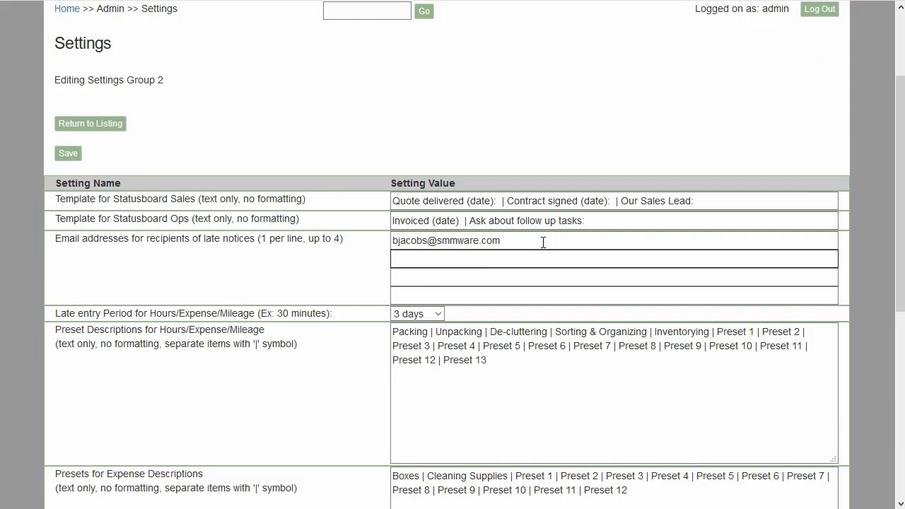
# - Replace 'Our Sales Lead:' with 'Region:' at the end of the sales template
pyautogui.click(705, 201)
pyautogui.press('BackSpace')
pyautogui.press('BackSpace')
pyautogui.press('BackSpace')
pyautogui.press('BackSpace')
pyautogui.press('BackSpace')
pyautogui.press('BackSpace')
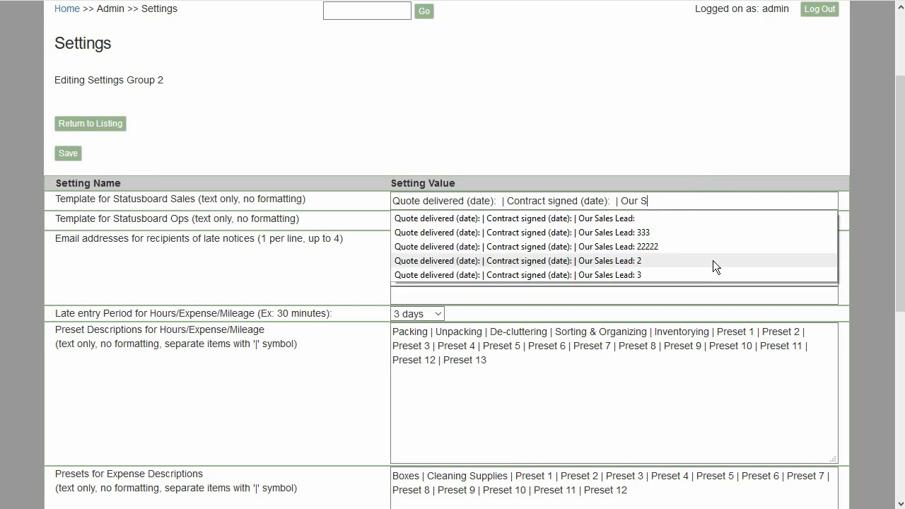
pyautogui.press('BackSpace')
pyautogui.press('BackSpace')
pyautogui.press('BackSpace')
pyautogui.press('BackSpace')
pyautogui.press('BackSpace')
pyautogui.write('Re')
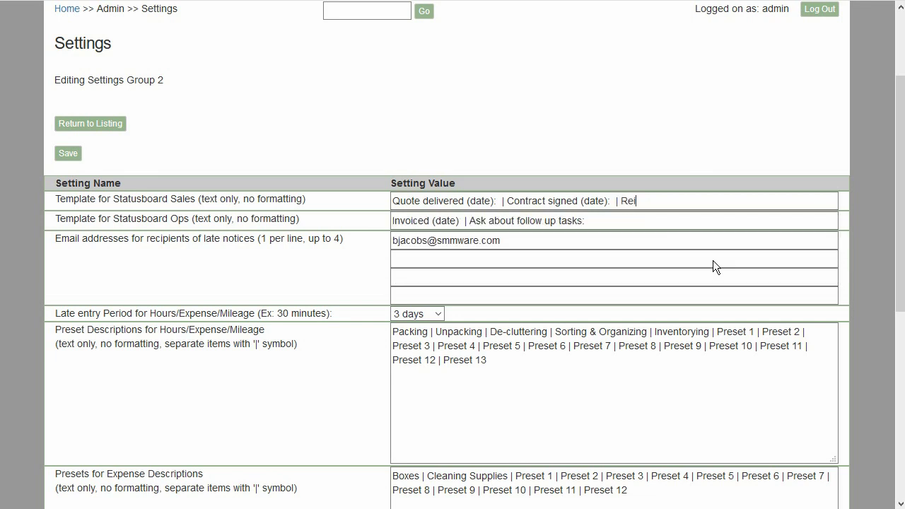
pyautogui.write('gion')
pyautogui.write('L')
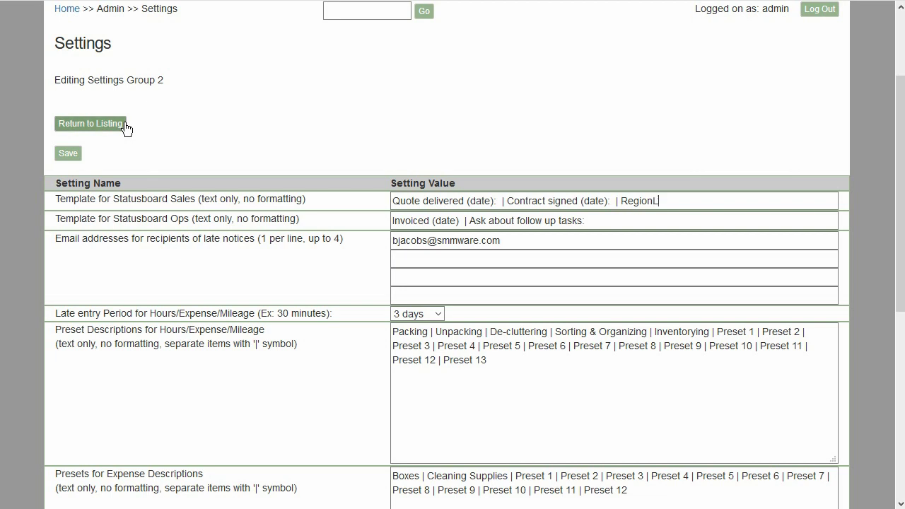
pyautogui.press('BackSpace')
pyautogui.write(':')
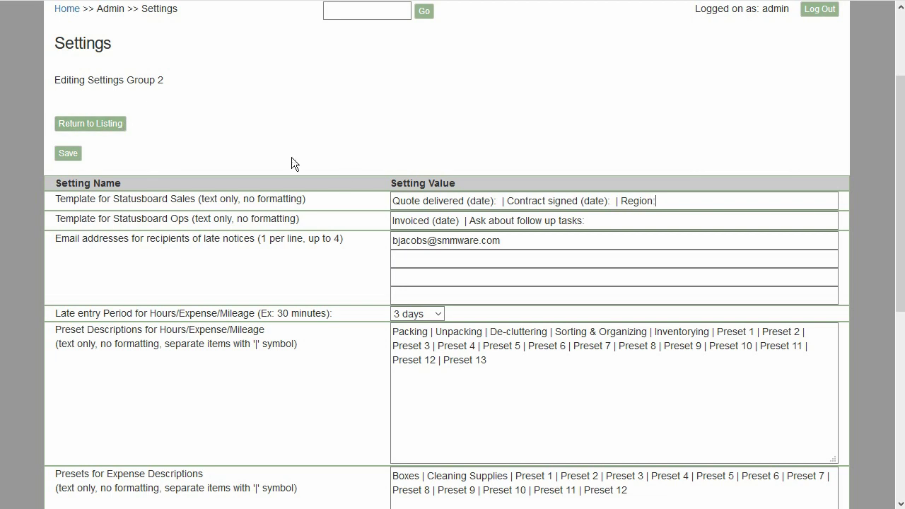
# - Save the template and confirm the reloaded inquiry notes show Region:
pyautogui.click(67, 153)
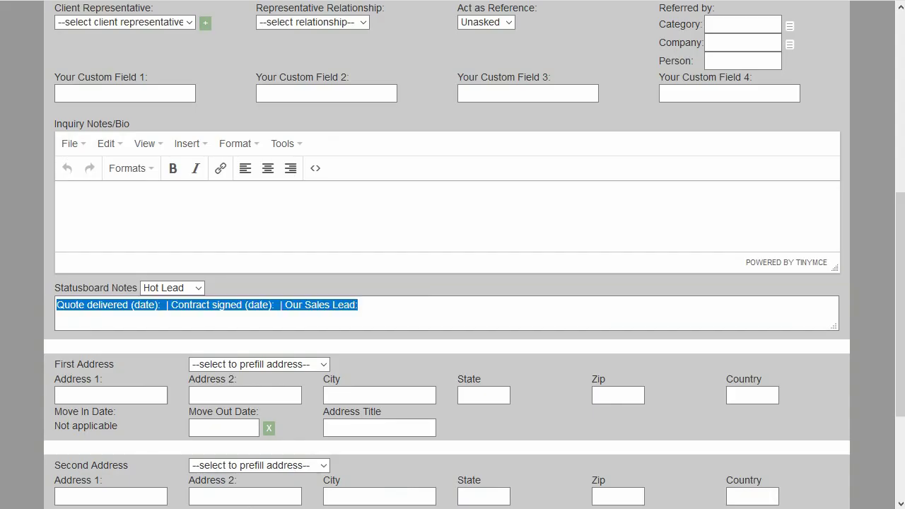
pyautogui.press('F5')
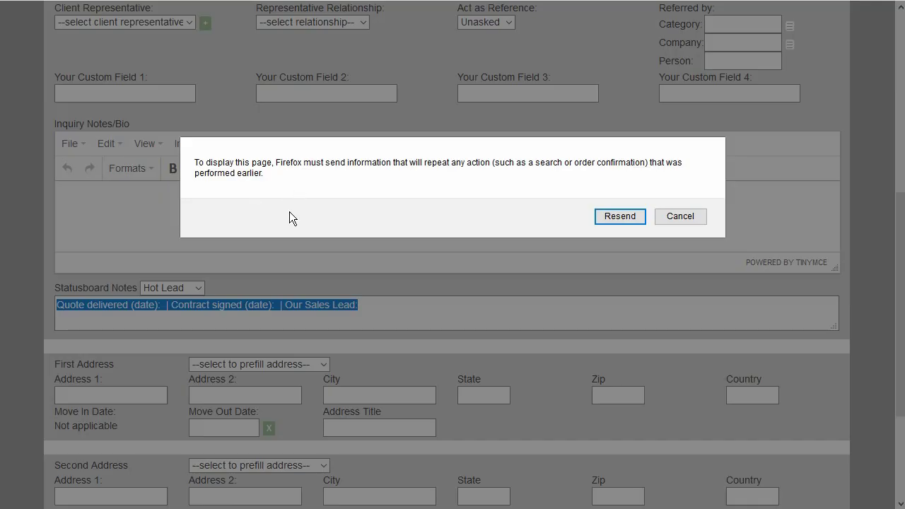
pyautogui.click(600, 216)
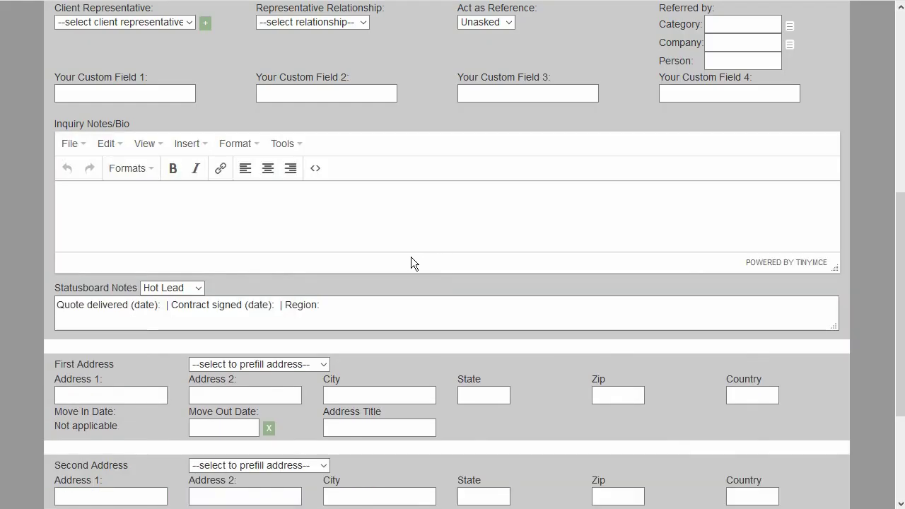
pyautogui.moveTo(335, 305); pyautogui.dragTo(286, 304)
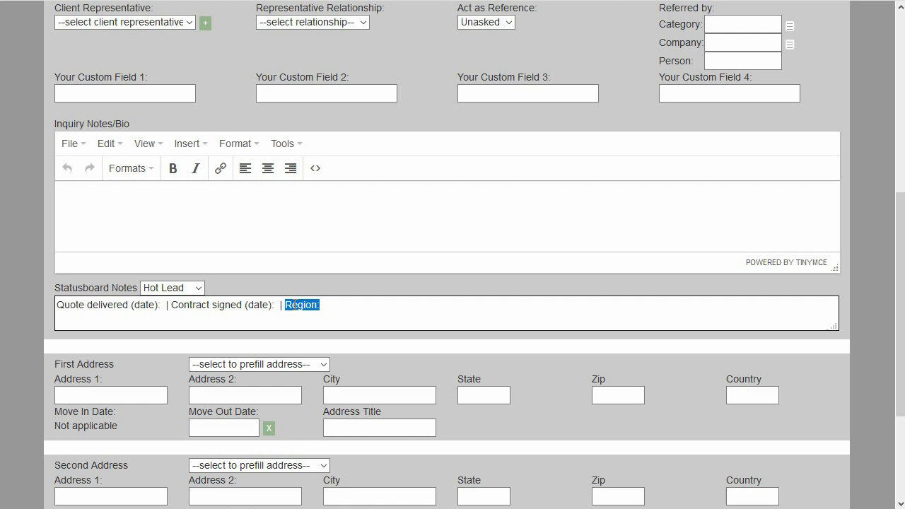
pyautogui.click(355, 299)
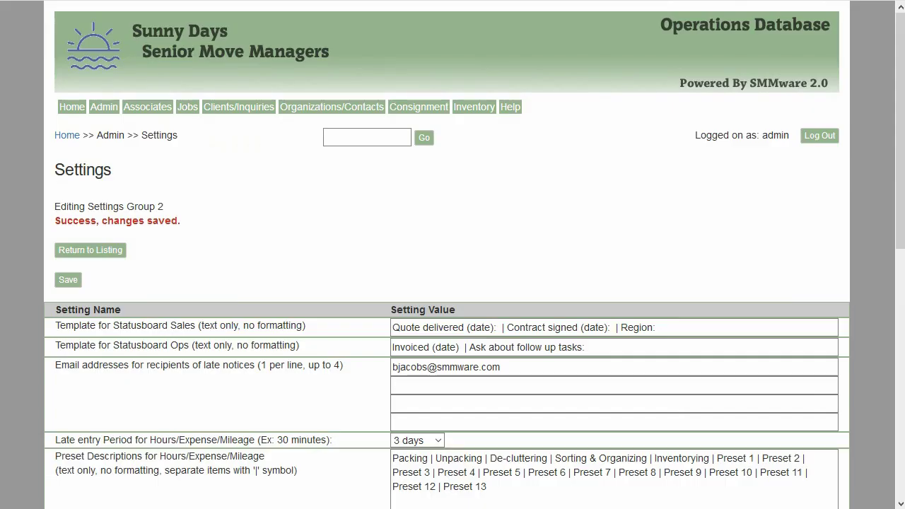
# - Add 'Followup:' to the end of the Statusboard Ops template
pyautogui.click(600, 350)
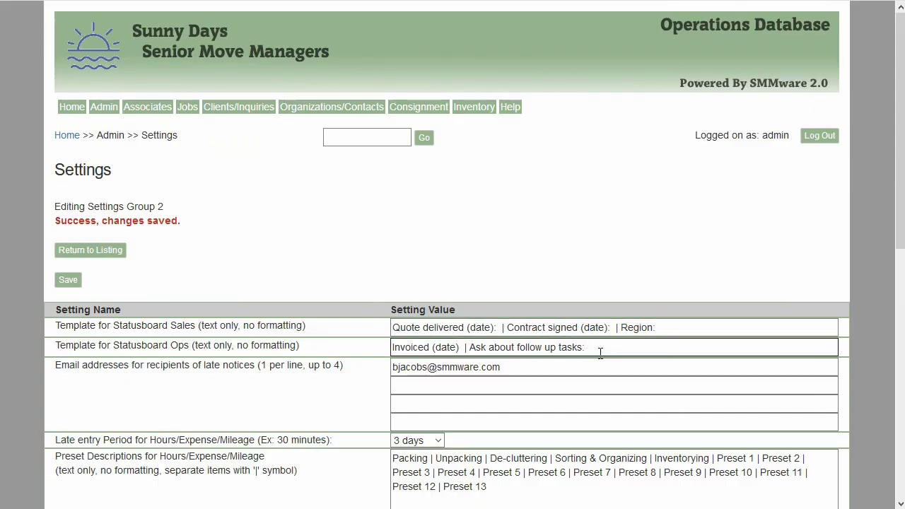
pyautogui.click(621, 327)
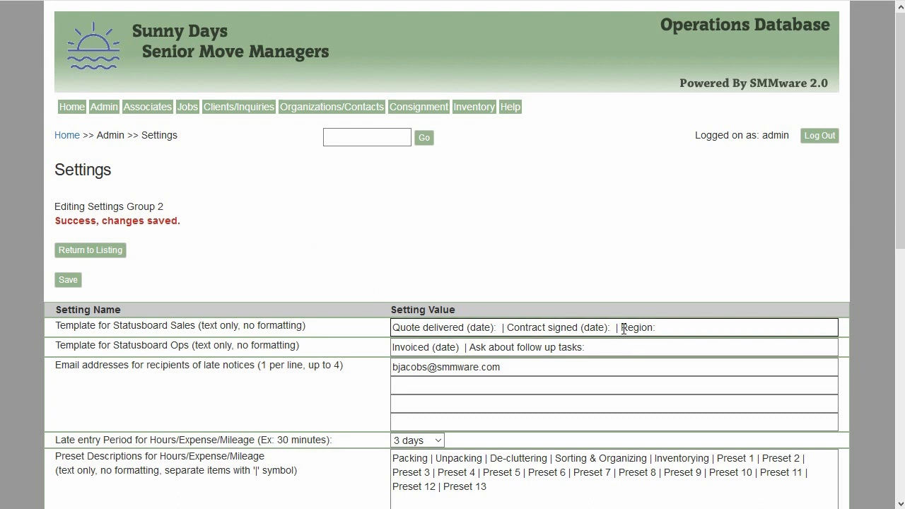
pyautogui.click(598, 347)
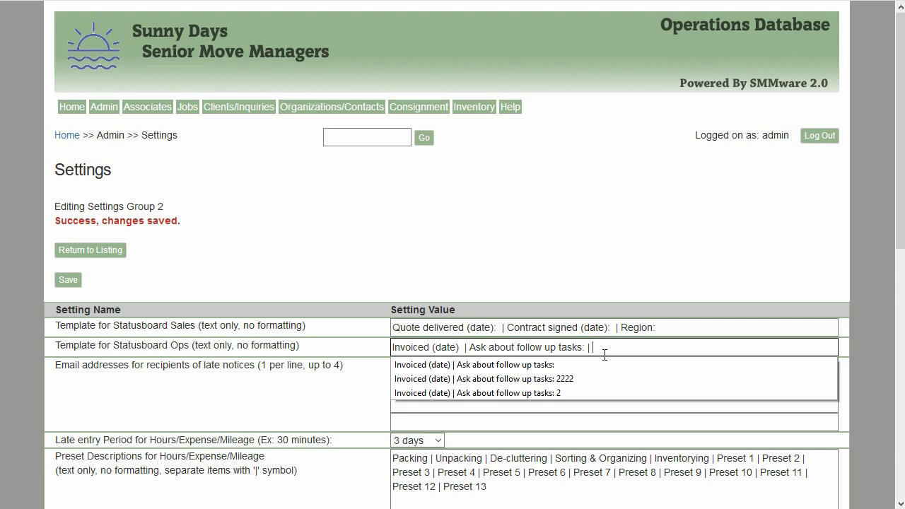
pyautogui.write('Fo')
pyautogui.write('llowup:')
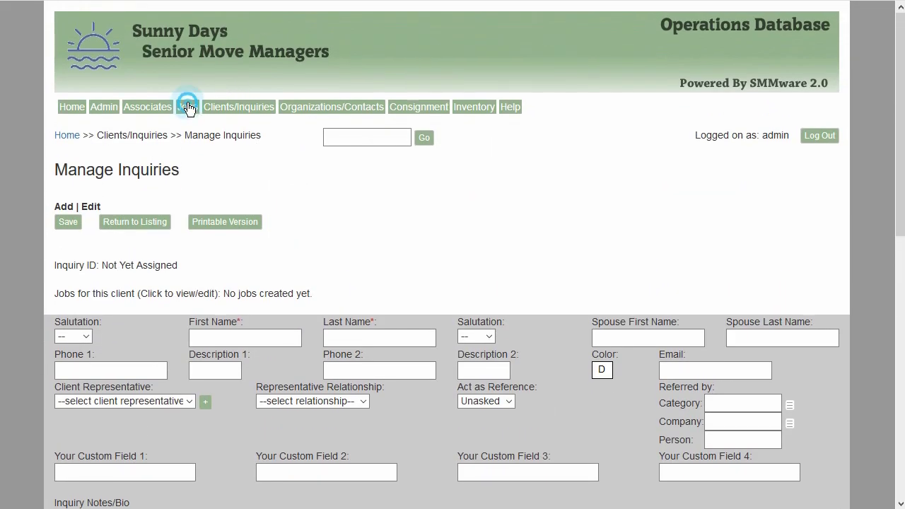
# - Create a new job for a chosen client and inspect its prefilled Statusboard Notes
pyautogui.moveTo(188, 107)
pyautogui.click(209, 125)
pyautogui.click(737, 199)
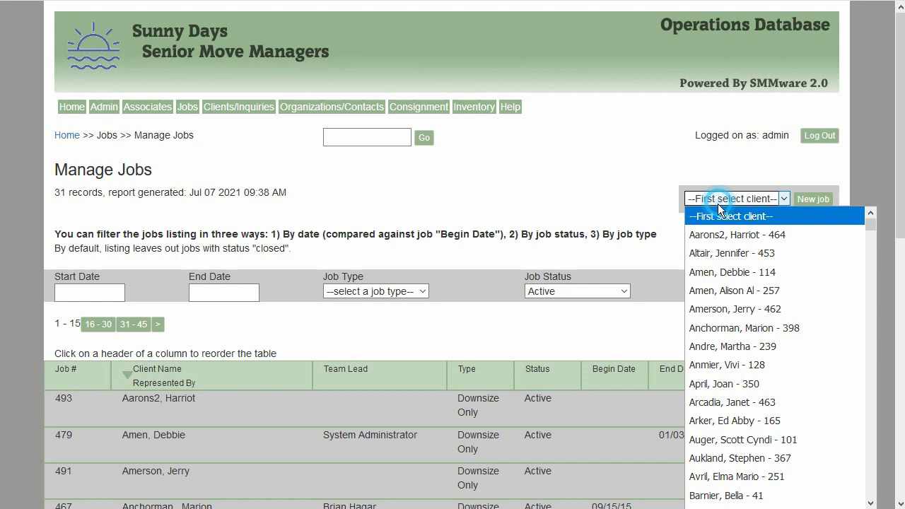
pyautogui.click(715, 256)
pyautogui.click(813, 199)
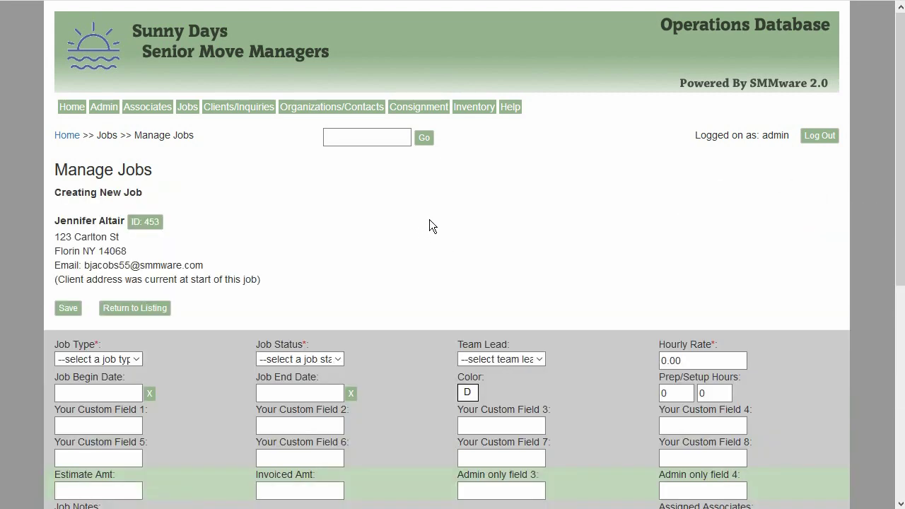
pyautogui.scroll(-5, 430, 219)
pyautogui.click(252, 320)
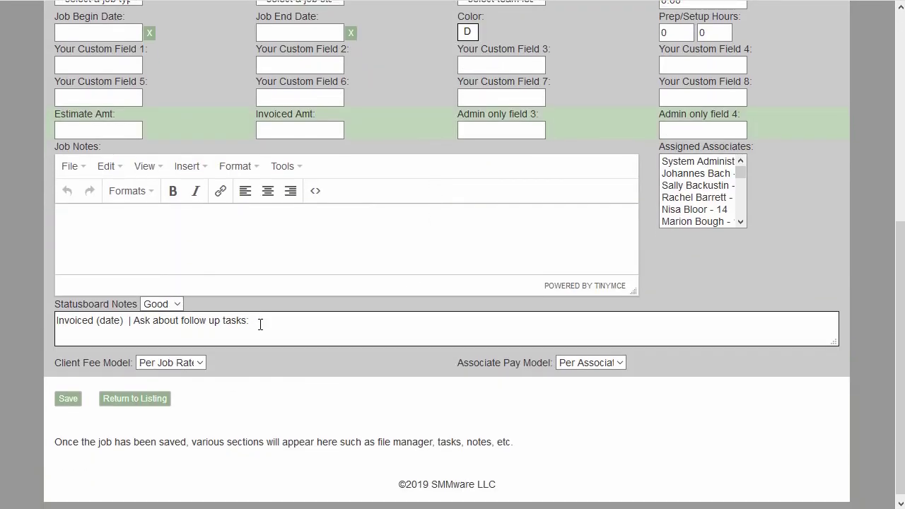
pyautogui.moveTo(254, 320); pyautogui.dragTo(97, 304)
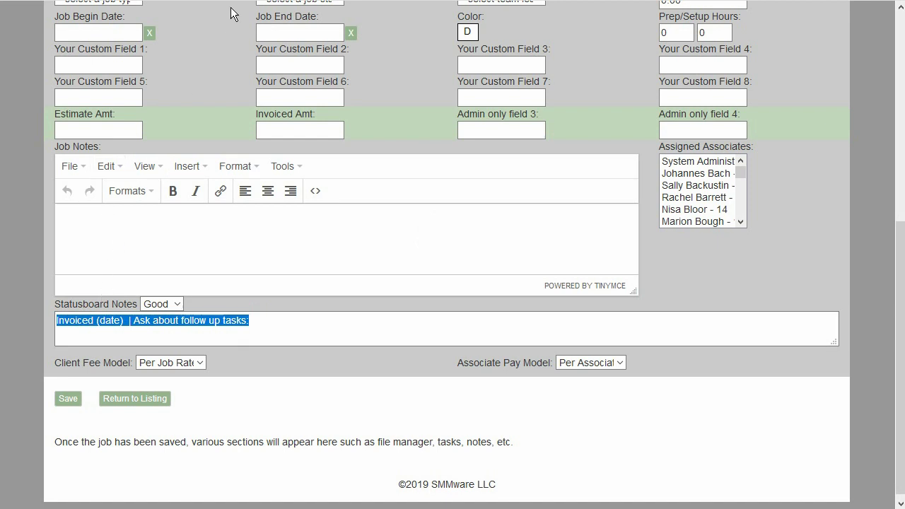
# - Save the Ops template with its new Followup: ending
pyautogui.hotkey('ctrl', 'Tab')
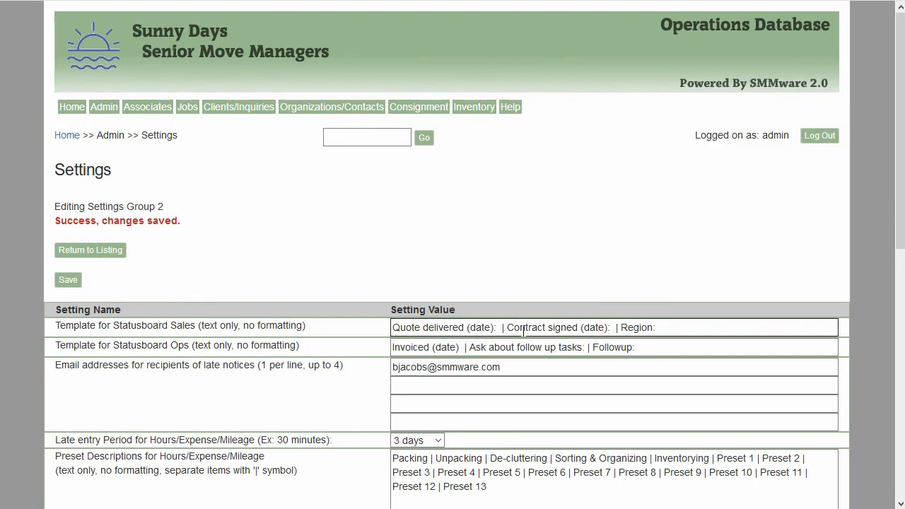
pyautogui.click(551, 344)
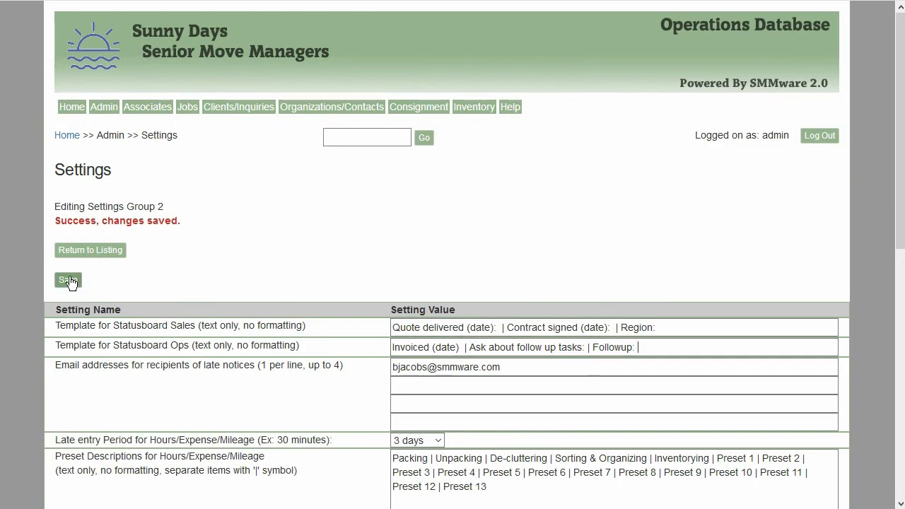
pyautogui.click(477, 347)
pyautogui.moveTo(590, 347); pyautogui.dragTo(639, 347)
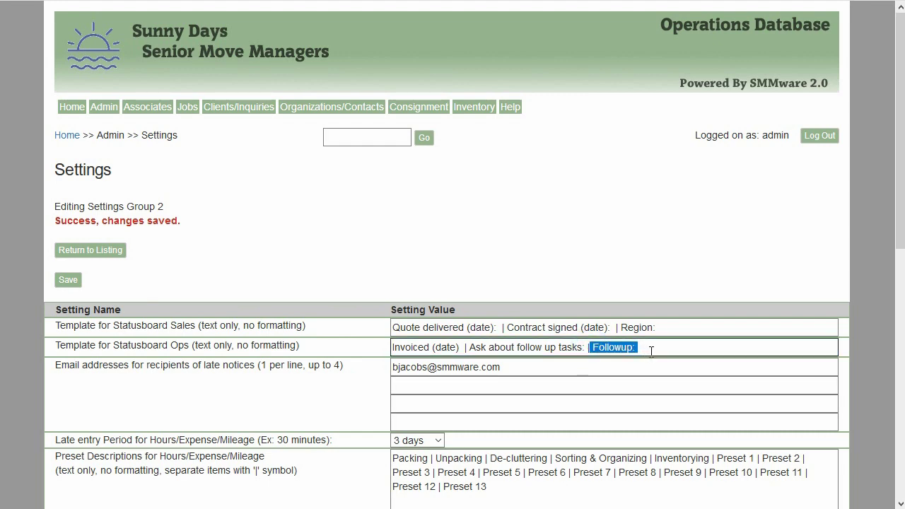
pyautogui.click(77, 285)
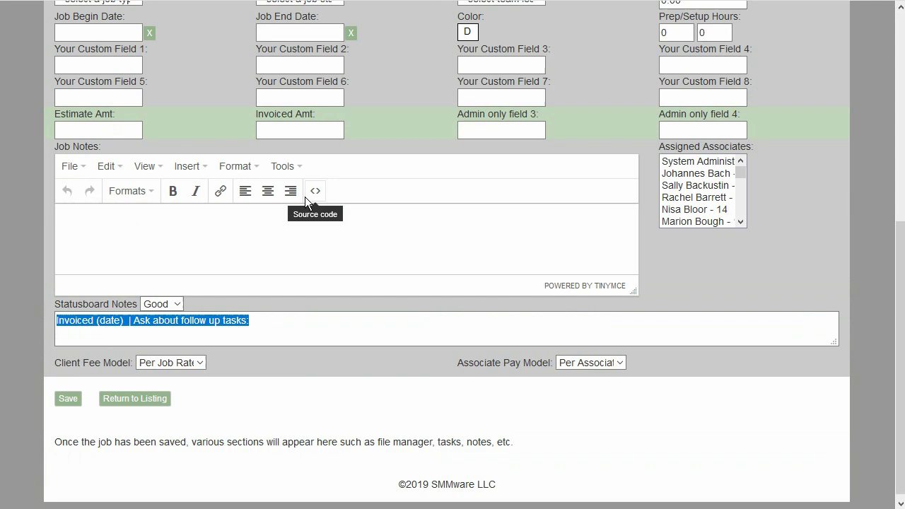
# - Reload the new job form and check its notes now end in Followup:
pyautogui.scroll(2, 305, 196)
pyautogui.scroll(3, 220, 183)
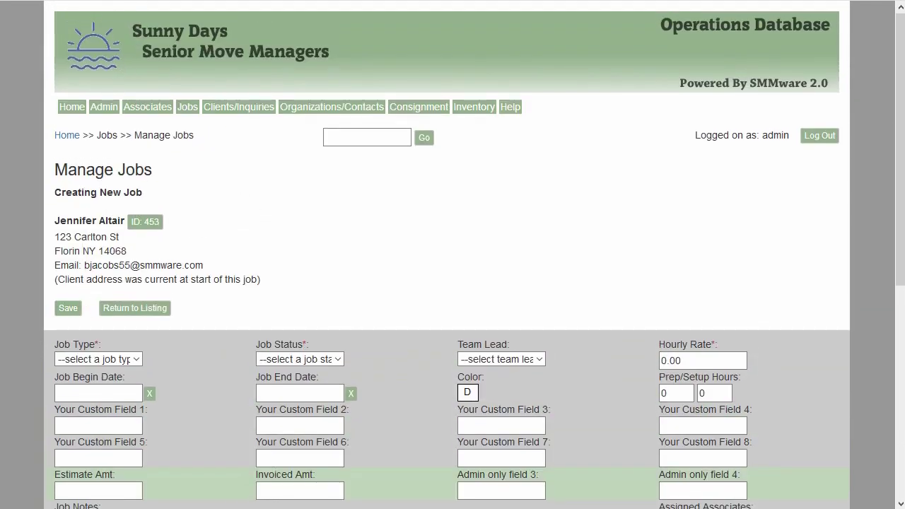
pyautogui.press('F5')
pyautogui.click(601, 216)
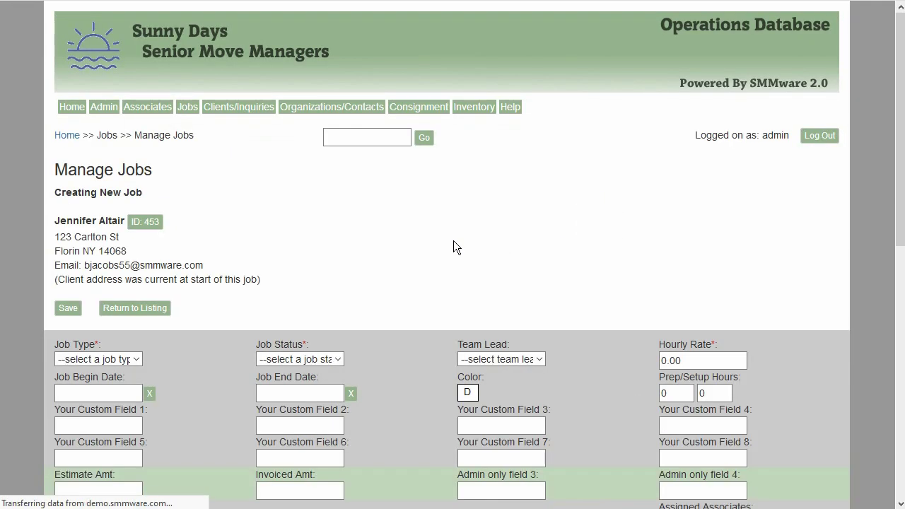
pyautogui.scroll(-5, 456, 240)
pyautogui.scroll(-1, 459, 250)
pyautogui.click(289, 358)
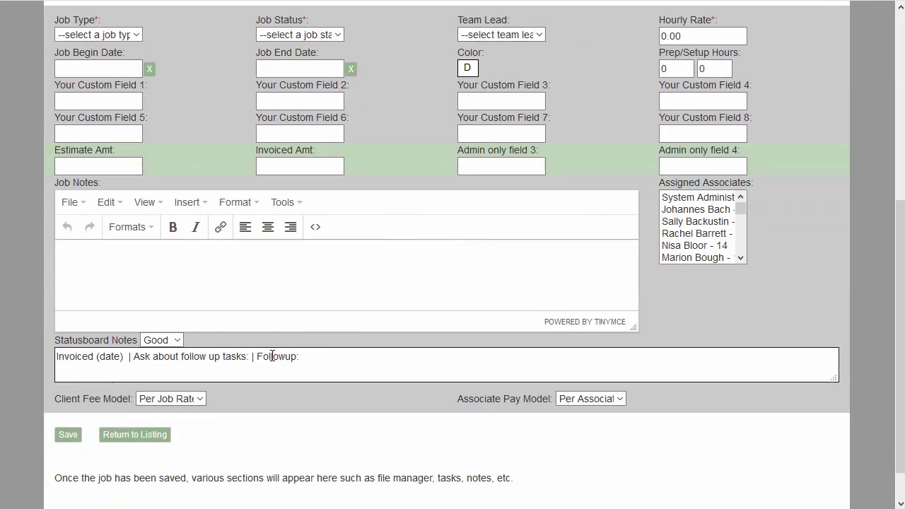
pyautogui.moveTo(259, 357); pyautogui.dragTo(317, 357)
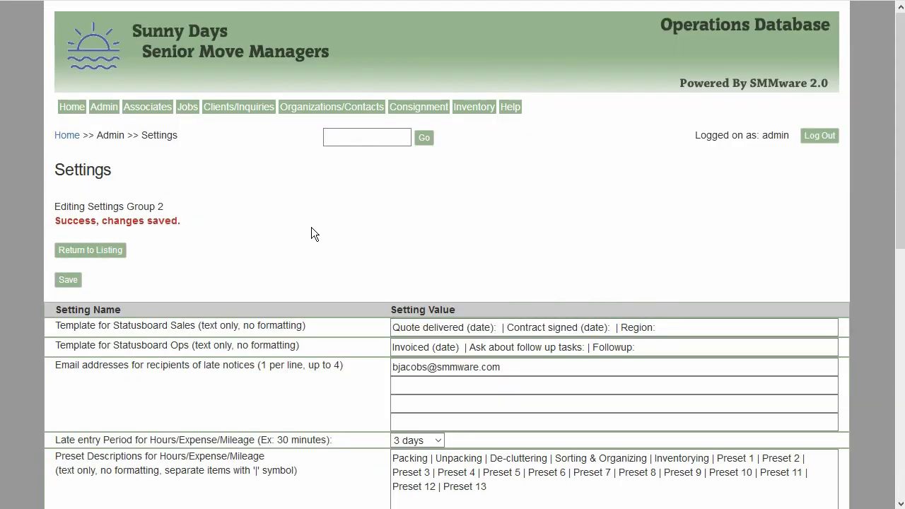
pyautogui.scroll(-3, 311, 227)
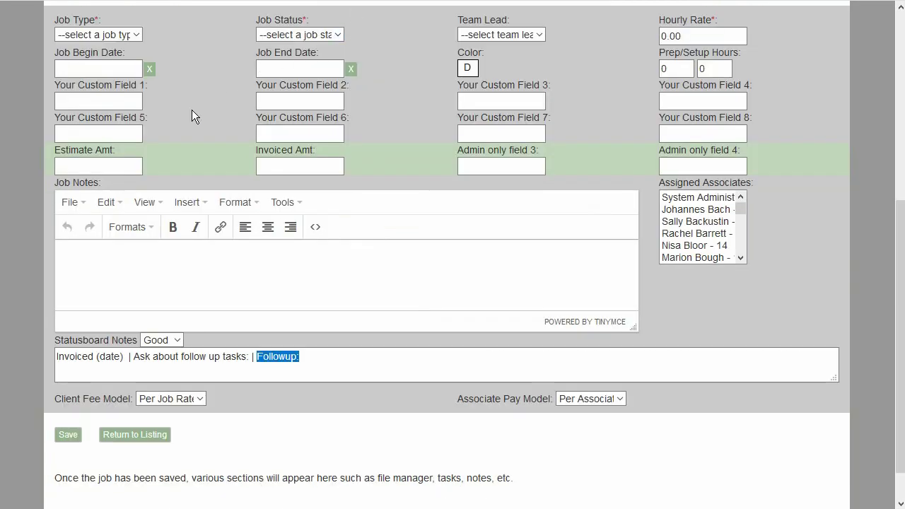
pyautogui.scroll(2, 192, 113)
pyautogui.scroll(2, 185, 118)
# - Open the Record My Hours/Mileage form for a selected associate
pyautogui.scroll(1, 152, 109)
pyautogui.click(145, 105)
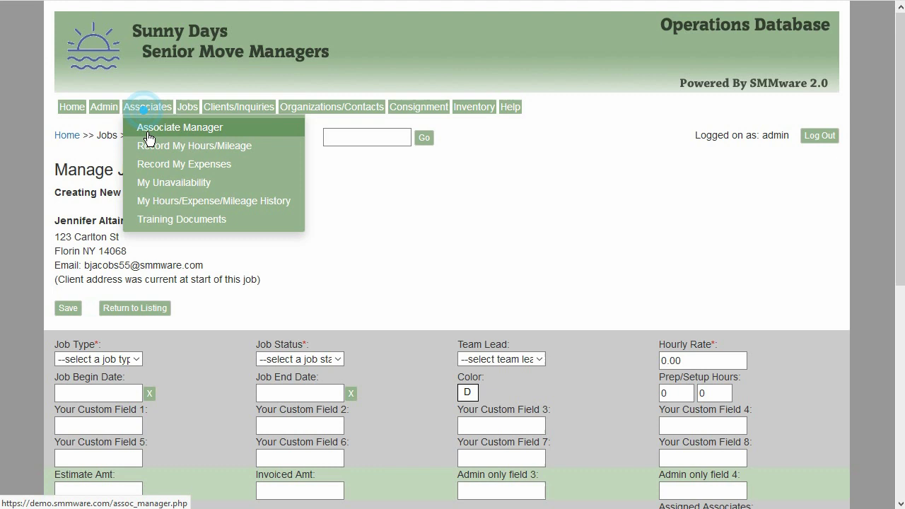
pyautogui.click(147, 145)
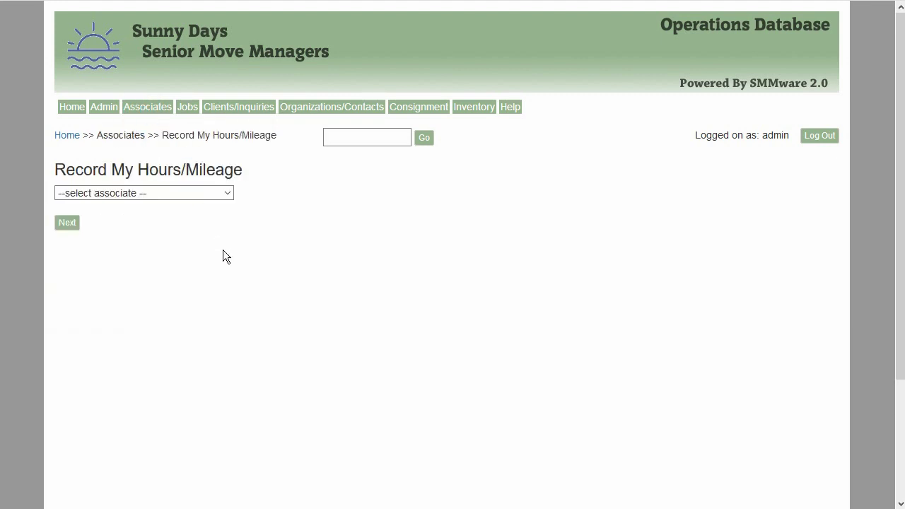
pyautogui.click(193, 193)
pyautogui.click(168, 245)
pyautogui.click(67, 223)
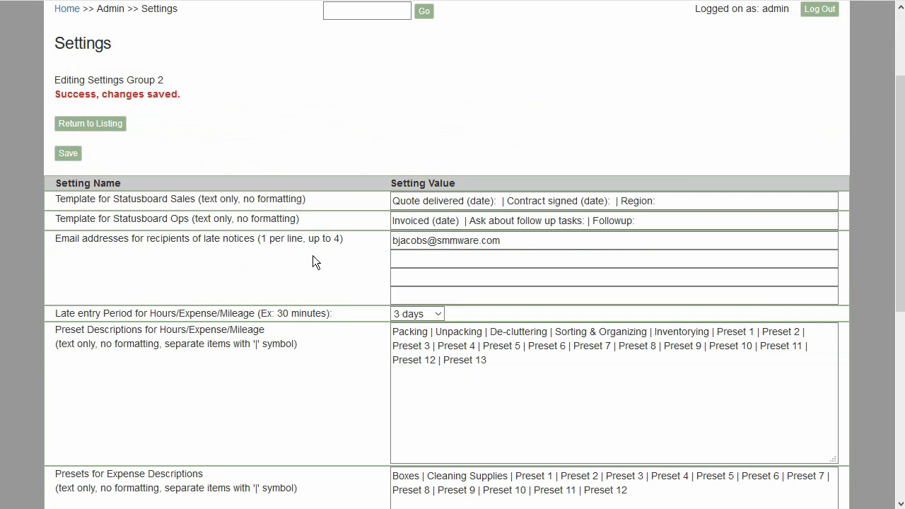
# - Review the late-notice emails and keep the late-entry period at 3 days
pyautogui.scroll(-3, 312, 255)
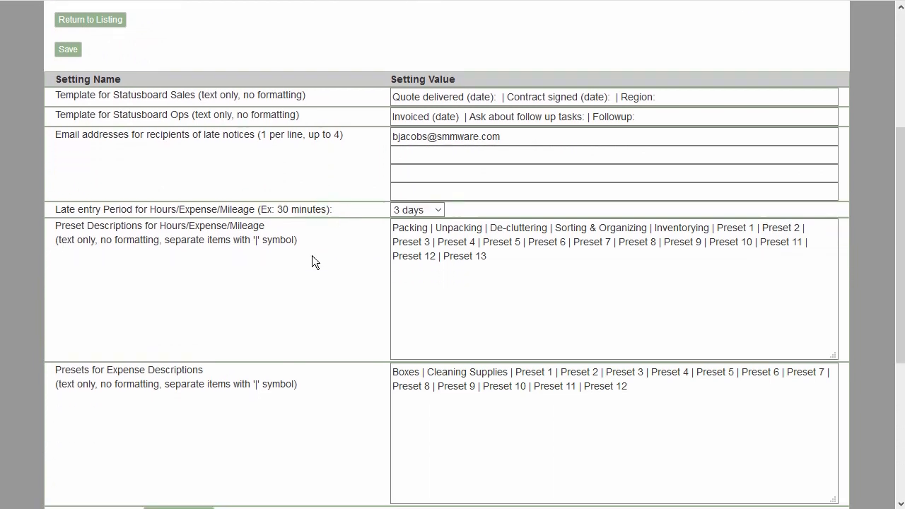
pyautogui.click(433, 144)
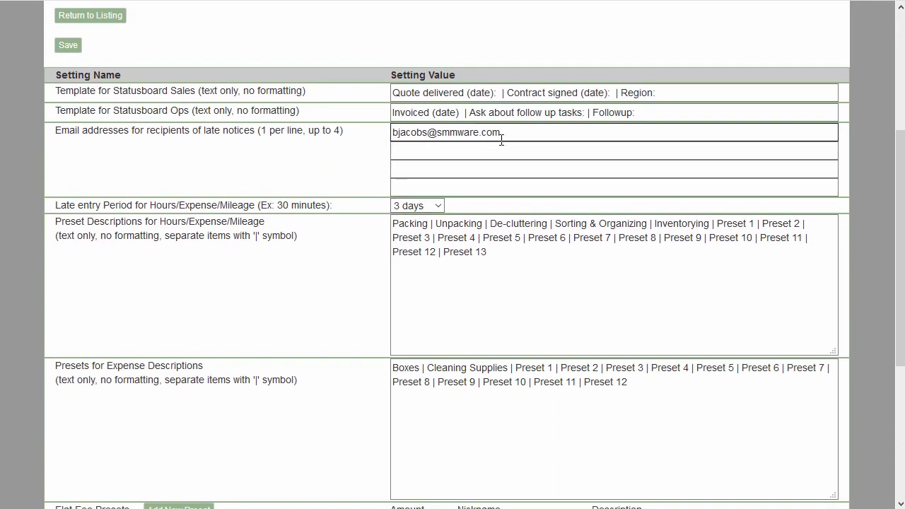
pyautogui.moveTo(500, 133); pyautogui.dragTo(393, 133)
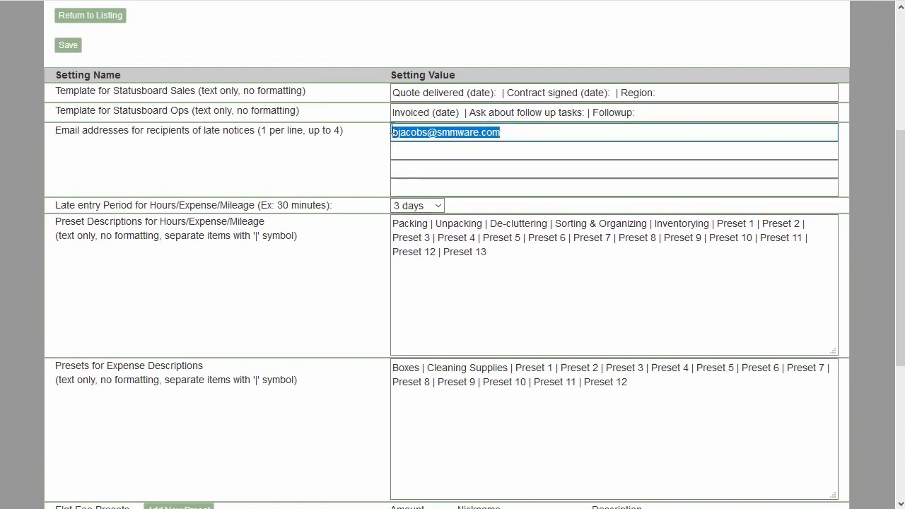
pyautogui.click(434, 205)
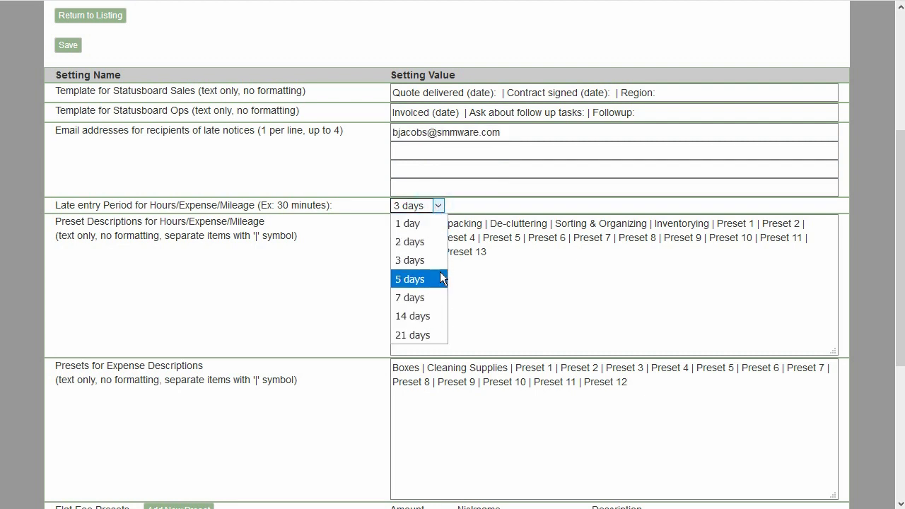
pyautogui.click(450, 171)
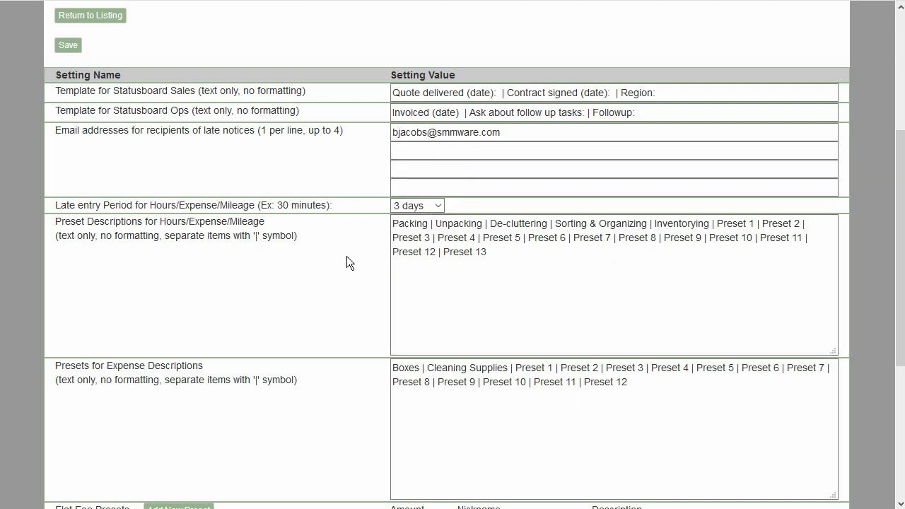
pyautogui.moveTo(494, 251); pyautogui.dragTo(384, 161)
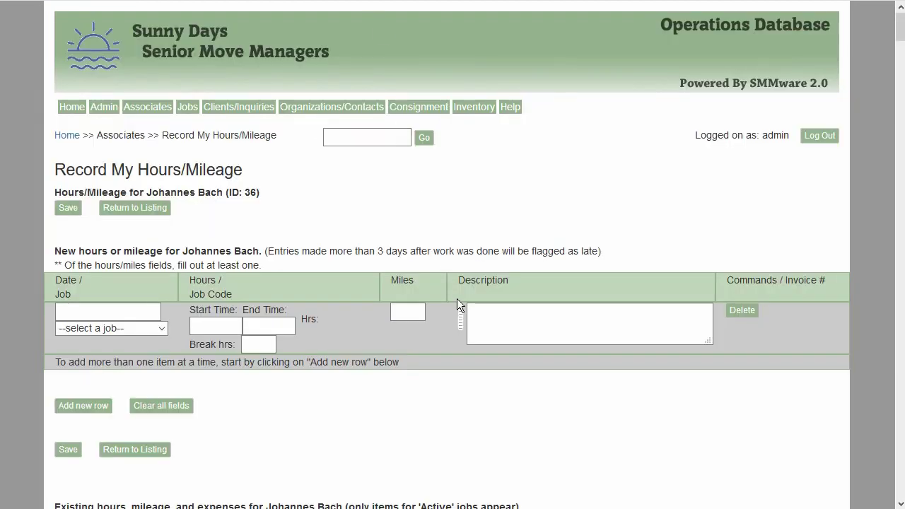
# - Replace hours presets 6–13 with 'Consulting' and save
pyautogui.click(460, 316)
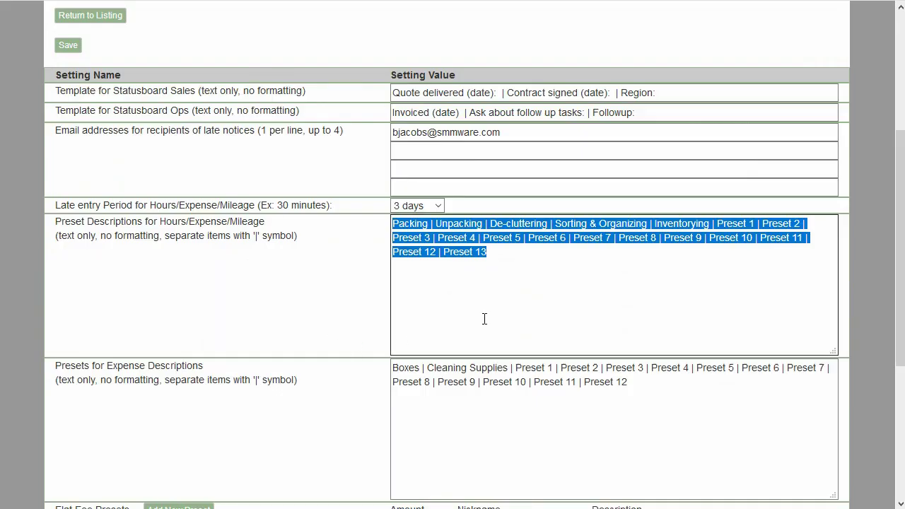
pyautogui.click(495, 256)
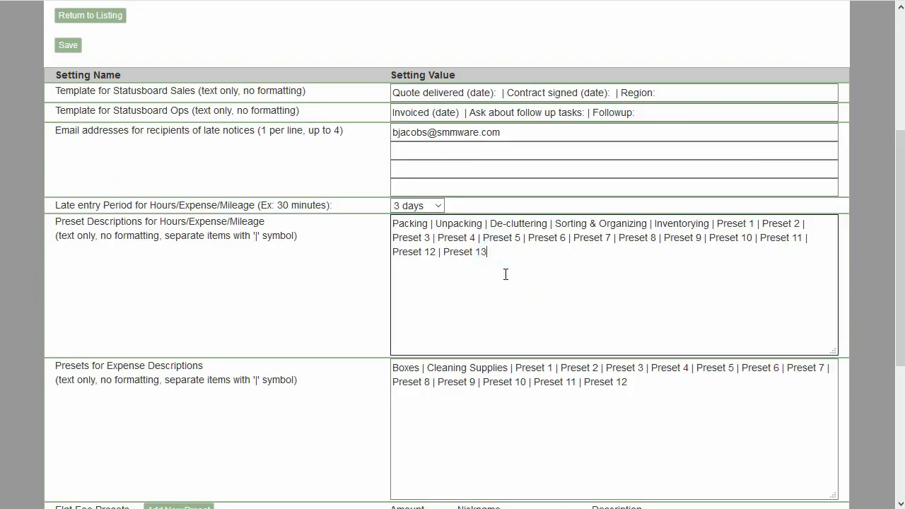
pyautogui.hotkey('shift', 'Home')
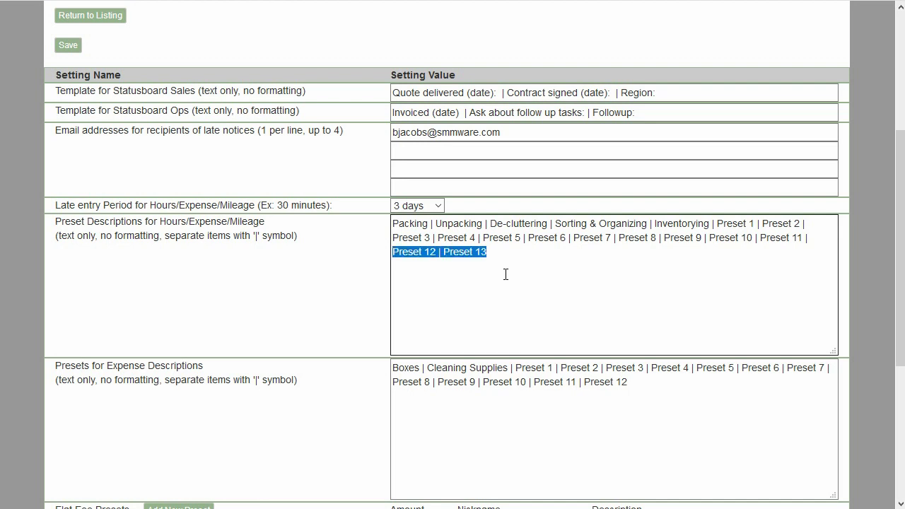
pyautogui.hotkey('shift', 'Up')
pyautogui.hotkey('shift', 'Right')
pyautogui.hotkey('shift', 'Right')
pyautogui.hotkey('shift', 'Right')
pyautogui.hotkey('shift', 'Right')
pyautogui.hotkey('shift', 'Right')
pyautogui.hotkey('shift', 'Right')
pyautogui.hotkey('shift', 'Right')
pyautogui.hotkey('shift', 'Right')
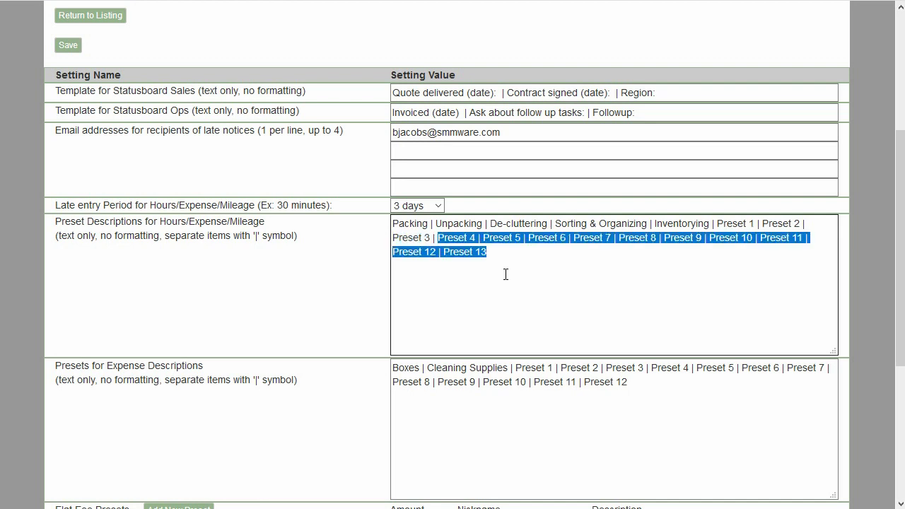
pyautogui.hotkey('shift', 'Right')
pyautogui.hotkey('shift', 'Right')
pyautogui.hotkey('shift', 'Right')
pyautogui.hotkey('shift', 'Right')
pyautogui.hotkey('shift', 'Right')
pyautogui.hotkey('shift', 'Right')
pyautogui.hotkey('shift', 'Right')
pyautogui.hotkey('shift', 'Right')
pyautogui.press('Delete')
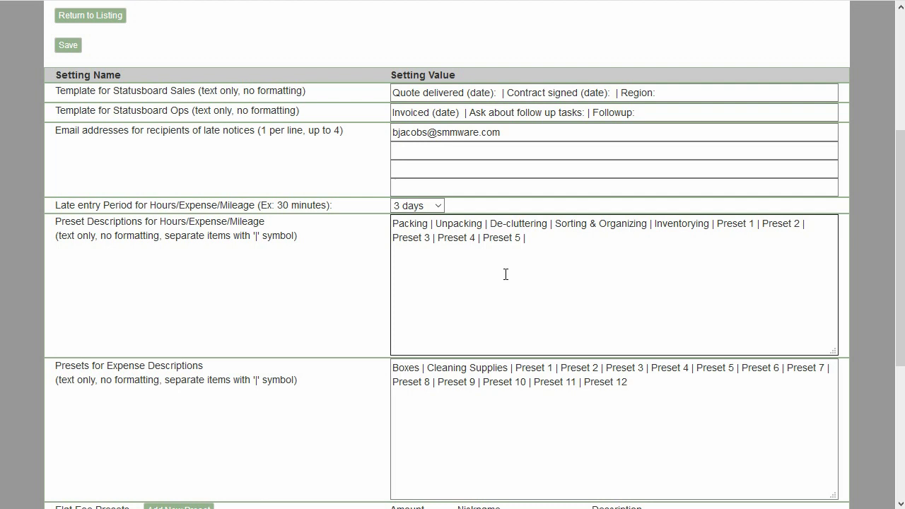
pyautogui.write('Consul')
pyautogui.write('ting')
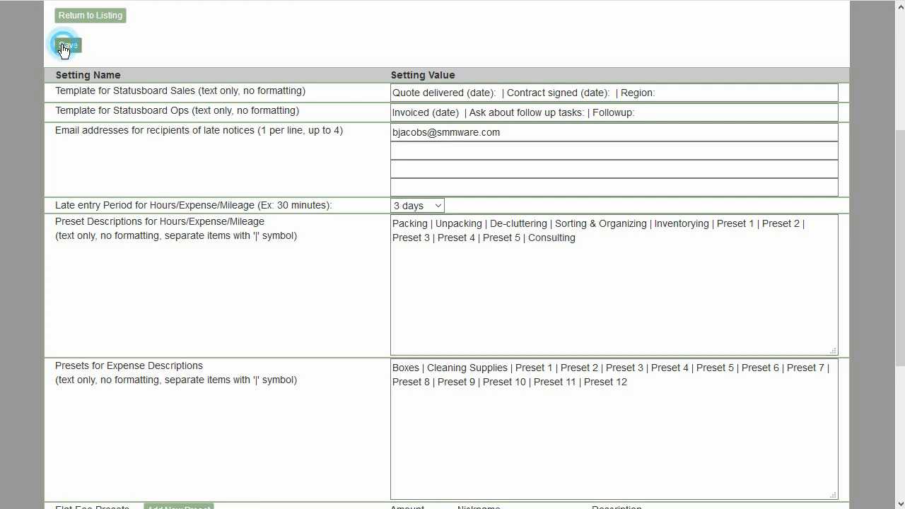
pyautogui.click(68, 44)
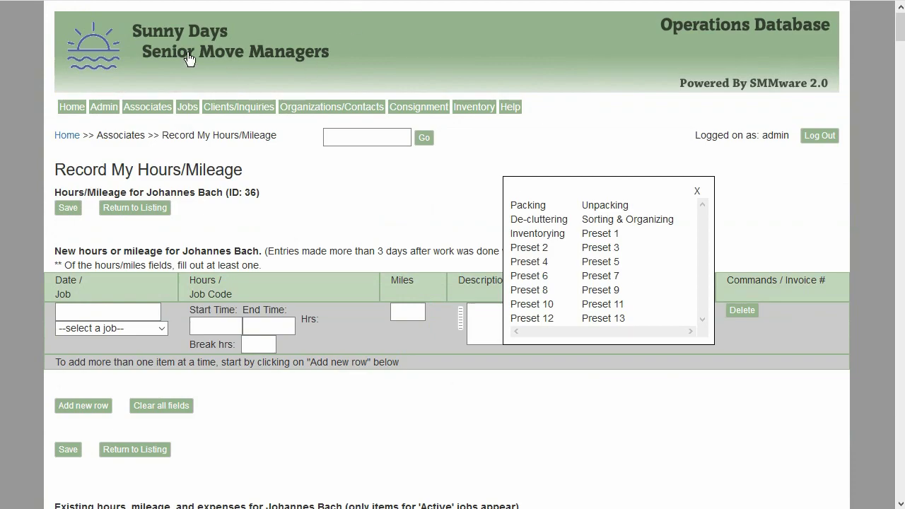
# - Reload the hours form and check Consulting appears in the preset list
pyautogui.press('F5')
pyautogui.press('Return')
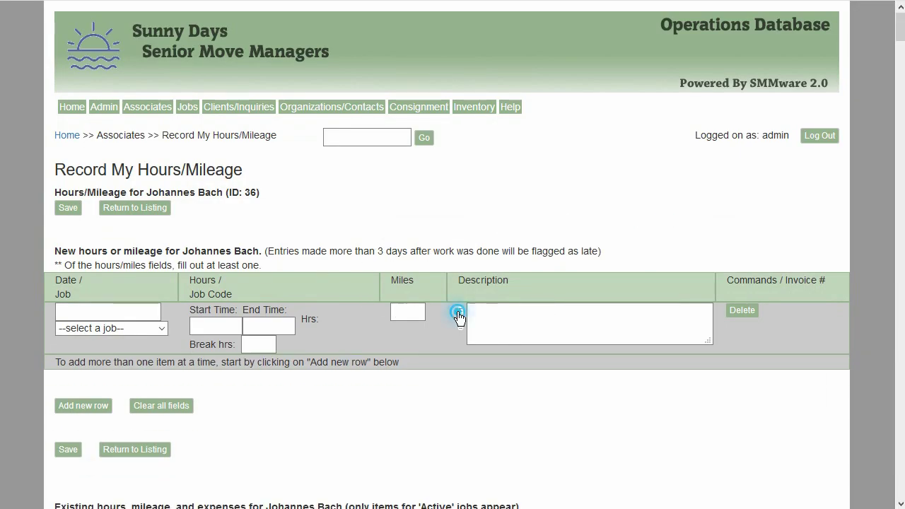
pyautogui.click(460, 314)
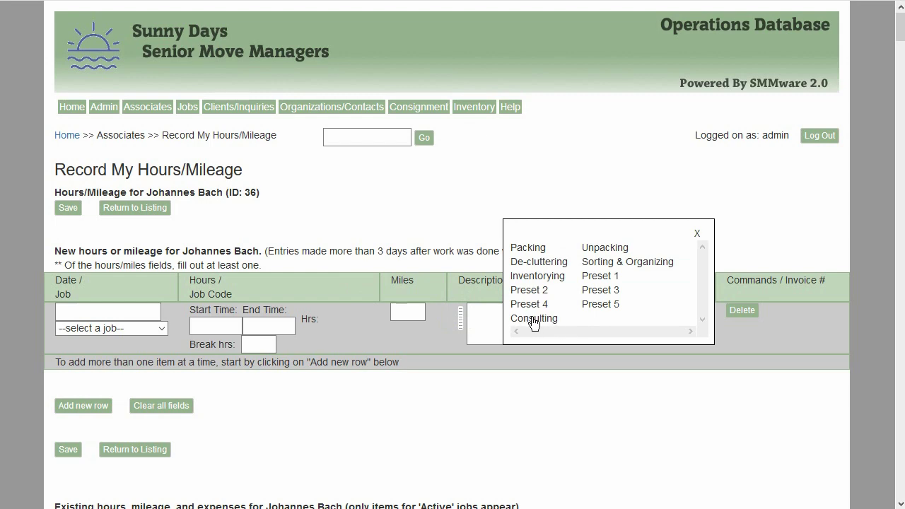
pyautogui.click(697, 235)
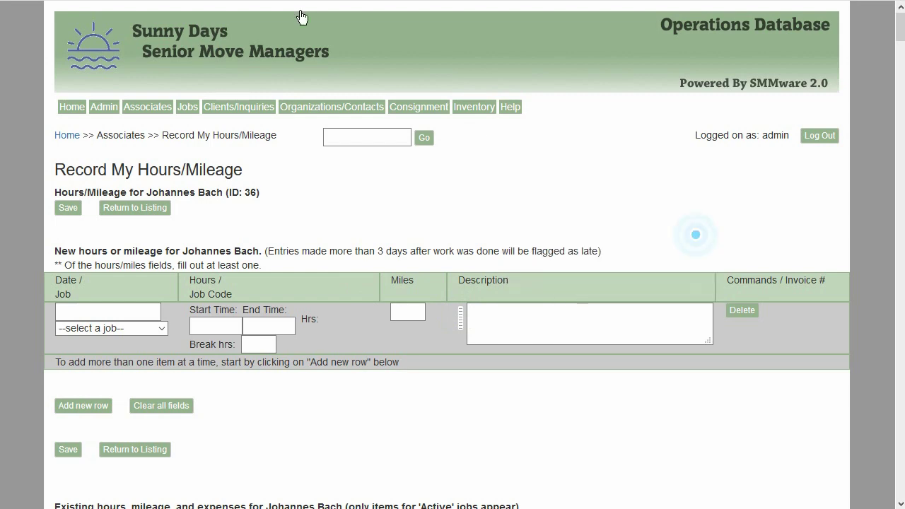
# - Replace expense description presets 6–12 with 'Dolly' and save
pyautogui.scroll(-2, 407, 253)
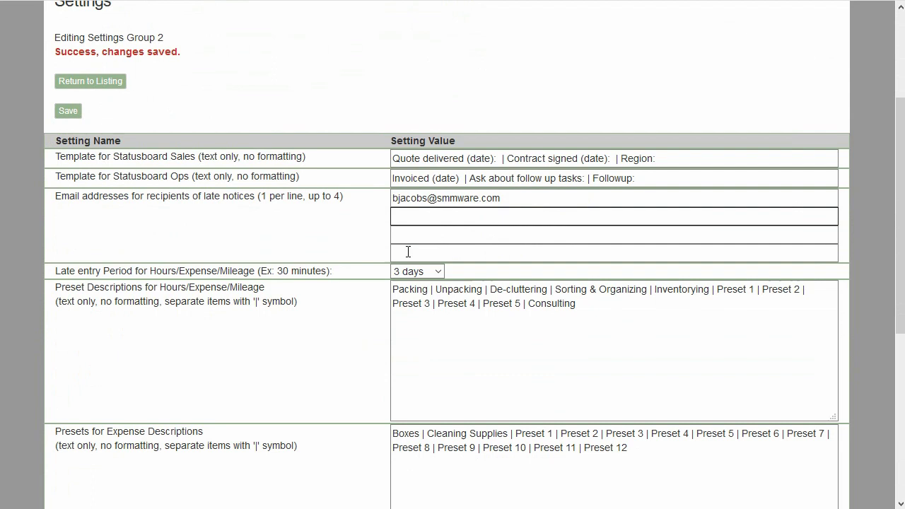
pyautogui.scroll(-2, 408, 252)
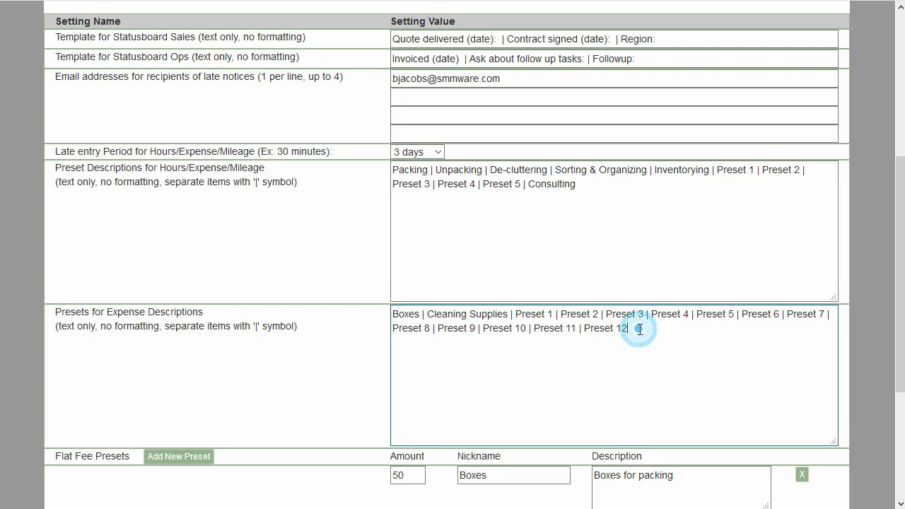
pyautogui.moveTo(712, 330); pyautogui.dragTo(743, 316)
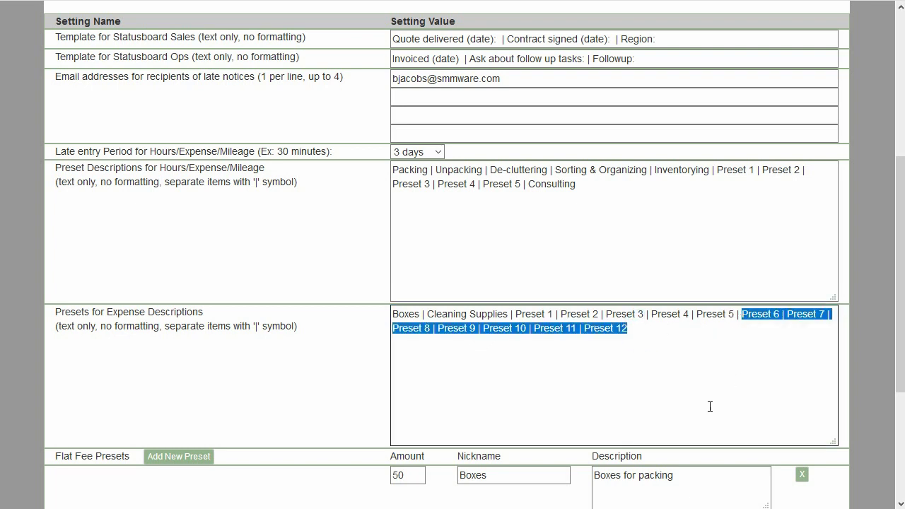
pyautogui.press('Delete')
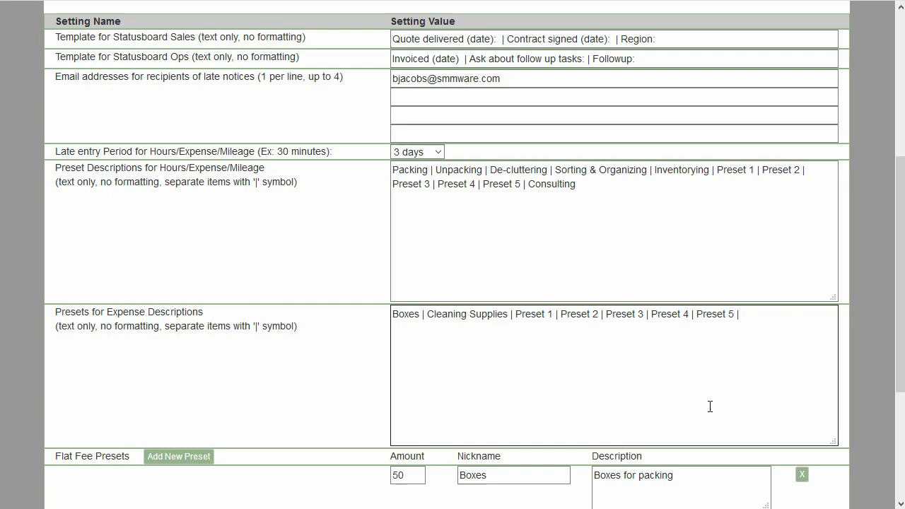
pyautogui.write('Dol')
pyautogui.write('ly')
pyautogui.click(231, 150)
pyautogui.scroll(3, 101, 159)
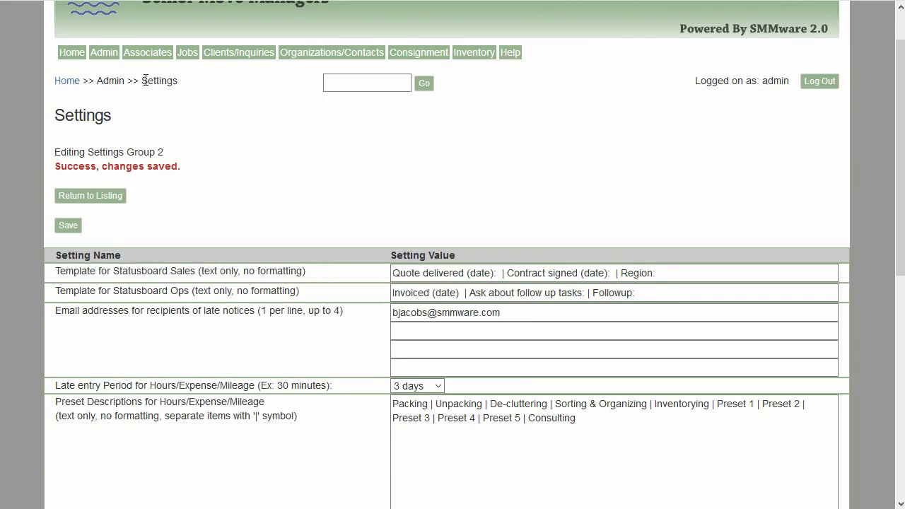
pyautogui.click(73, 225)
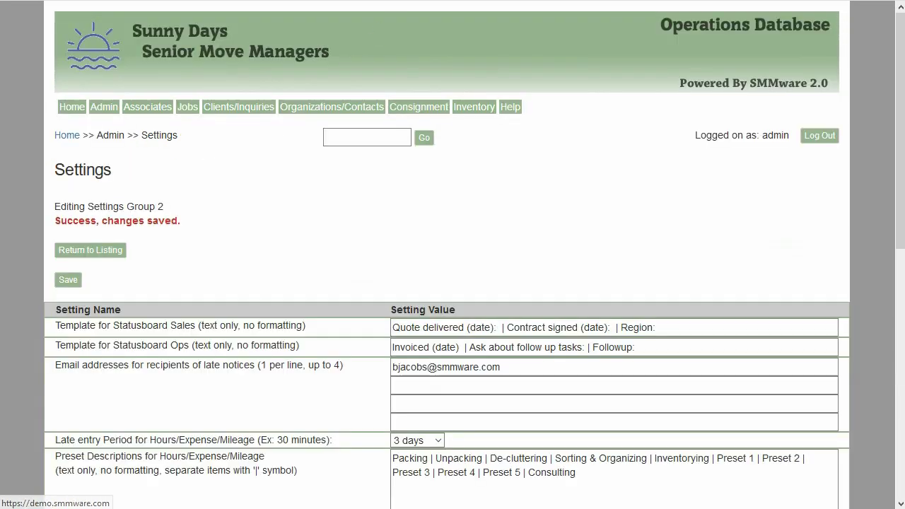
# - Open Record My Expenses for an associate and view the preset list with Dolly
pyautogui.click(152, 109)
pyautogui.click(181, 164)
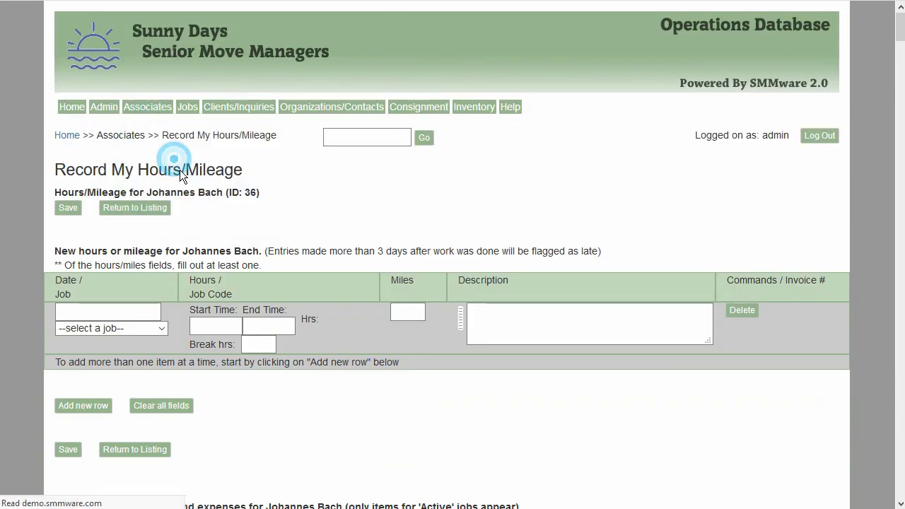
pyautogui.click(155, 193)
pyautogui.click(137, 247)
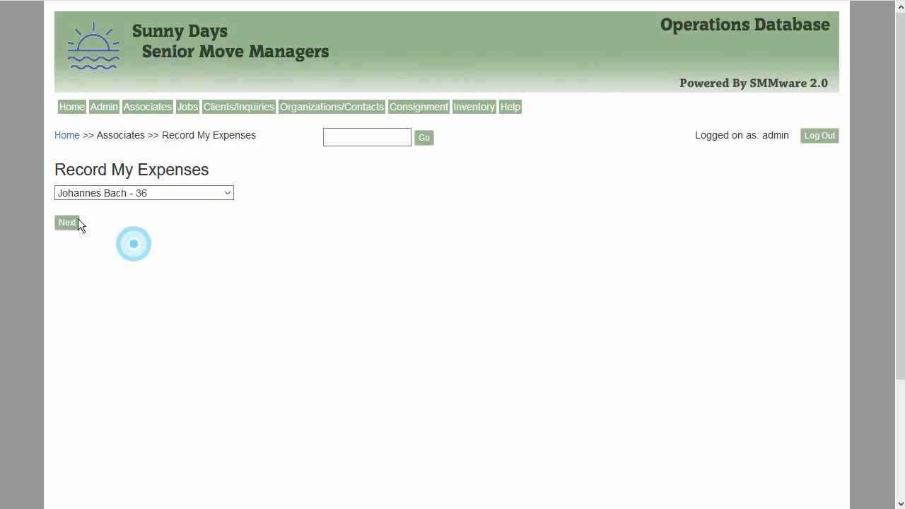
pyautogui.click(68, 223)
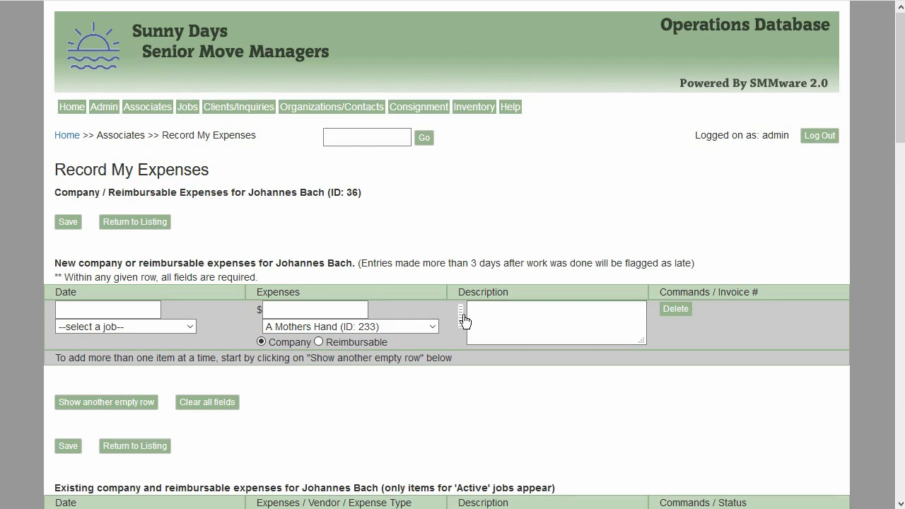
pyautogui.click(459, 316)
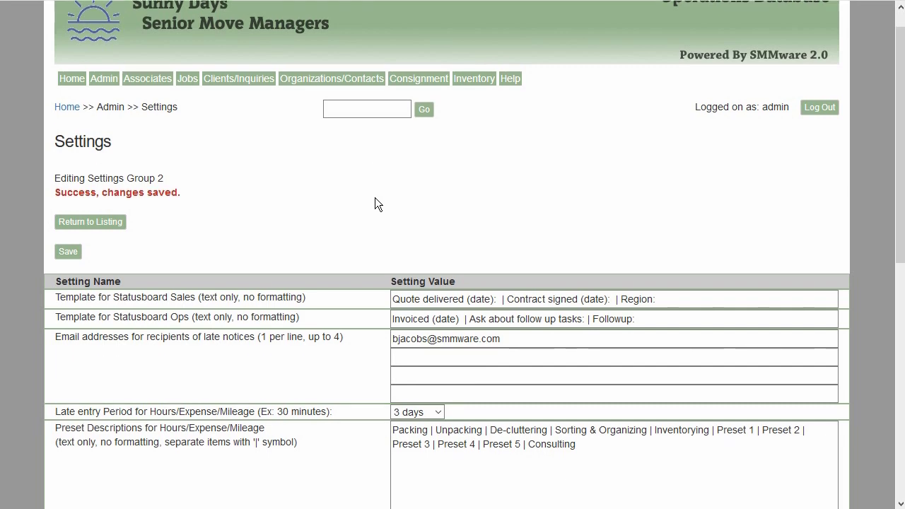
pyautogui.scroll(-3, 374, 197)
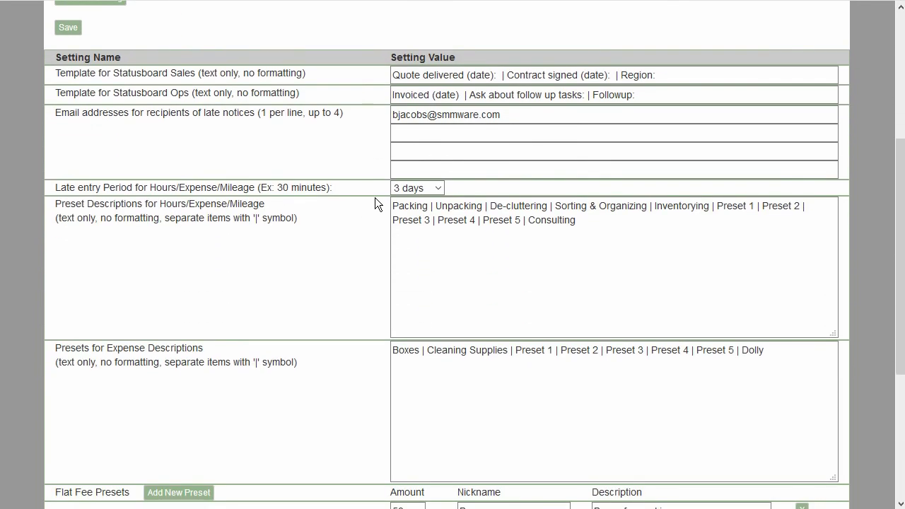
pyautogui.scroll(-1, 374, 197)
pyautogui.scroll(-1, 374, 197)
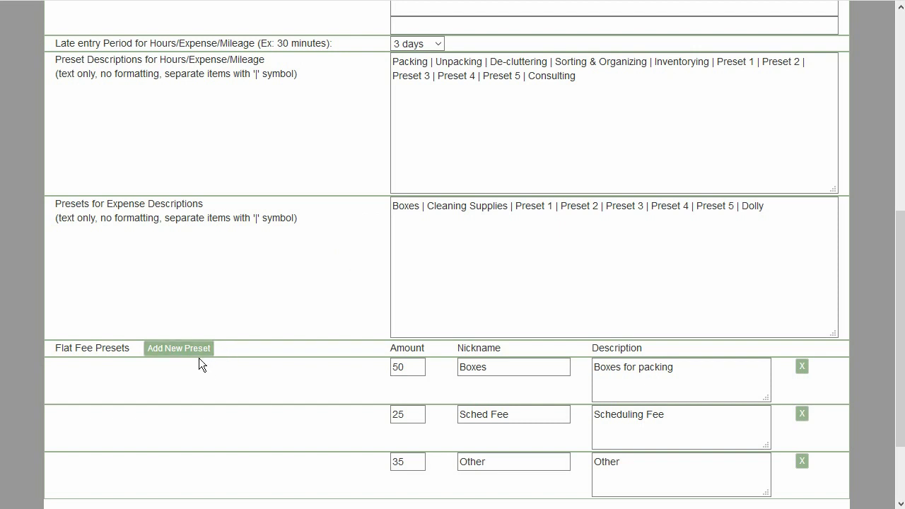
pyautogui.scroll(-2, 265, 345)
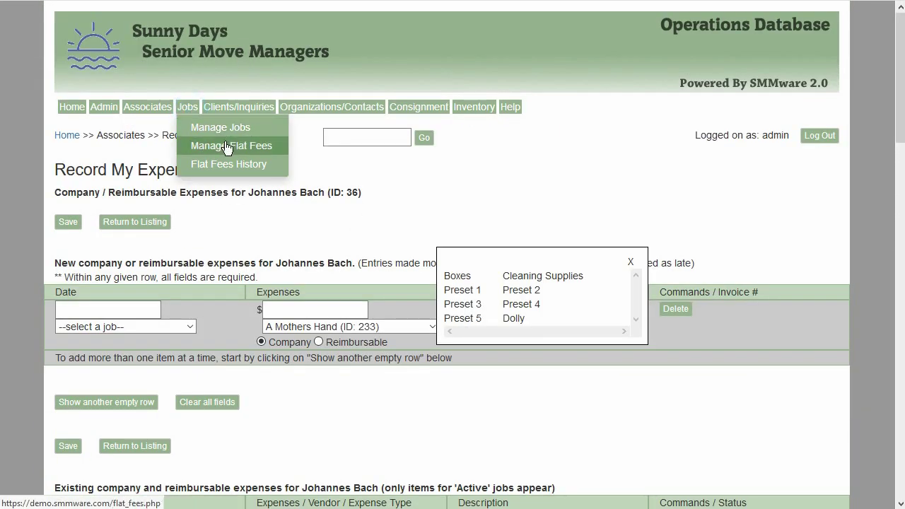
pyautogui.click(226, 145)
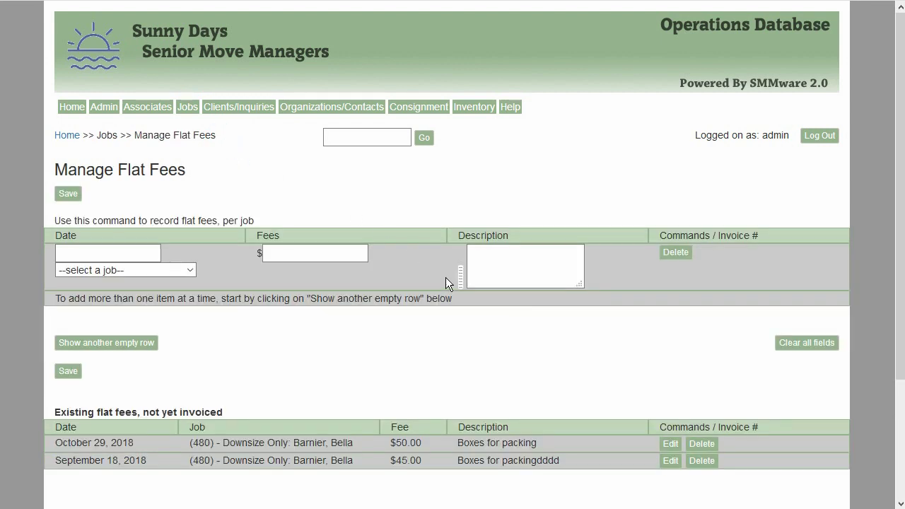
pyautogui.click(460, 287)
pyautogui.click(358, 255)
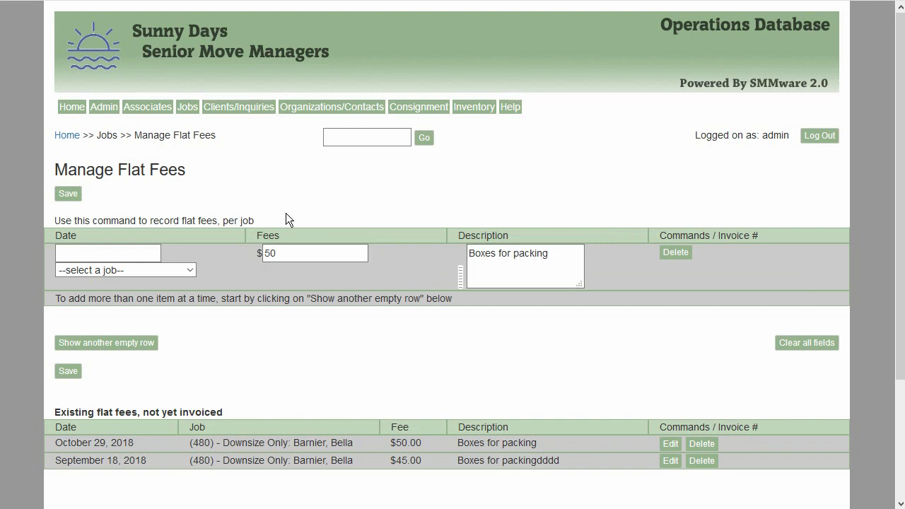
pyautogui.click(459, 274)
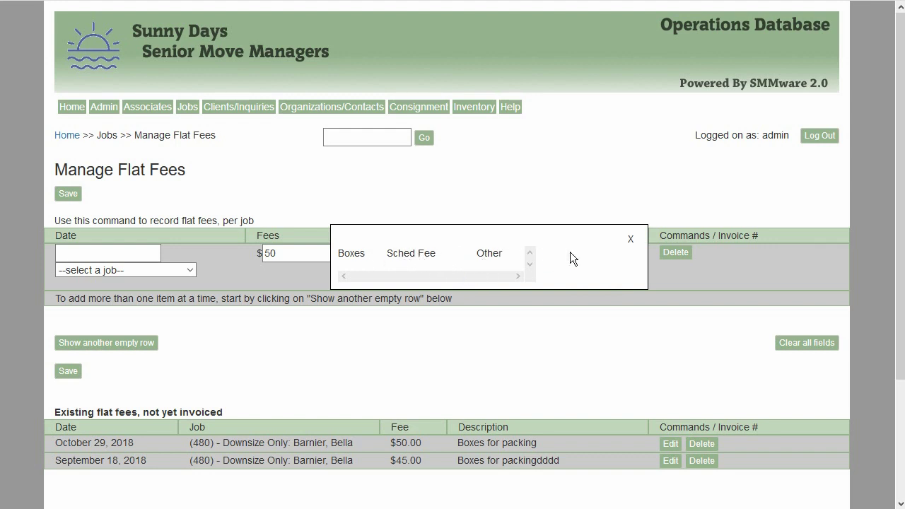
pyautogui.click(630, 240)
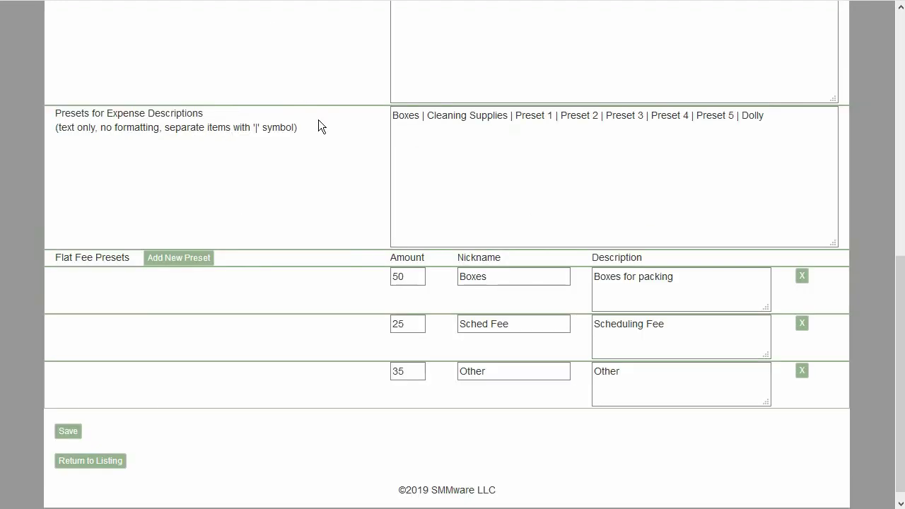
# - Add and save an Admin flat fee preset of 50 described as 'Administrative Fee'
pyautogui.click(202, 258)
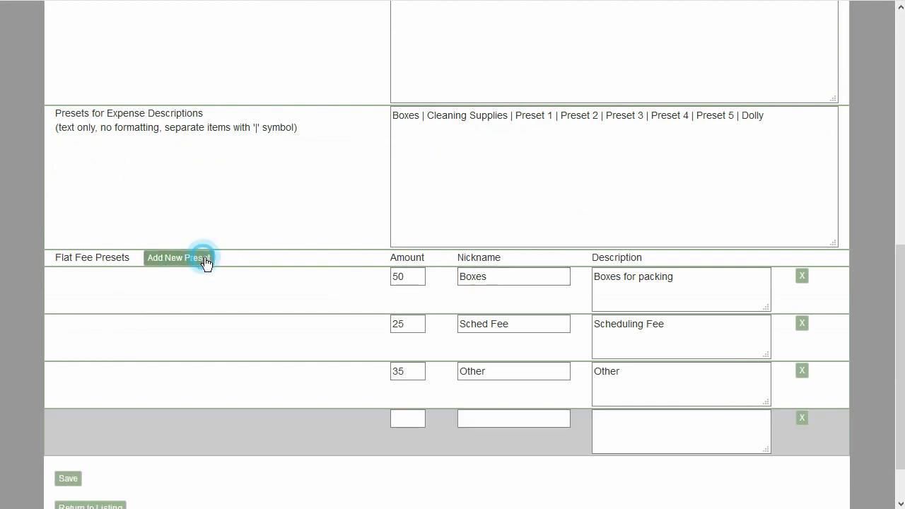
pyautogui.scroll(-1, 363, 300)
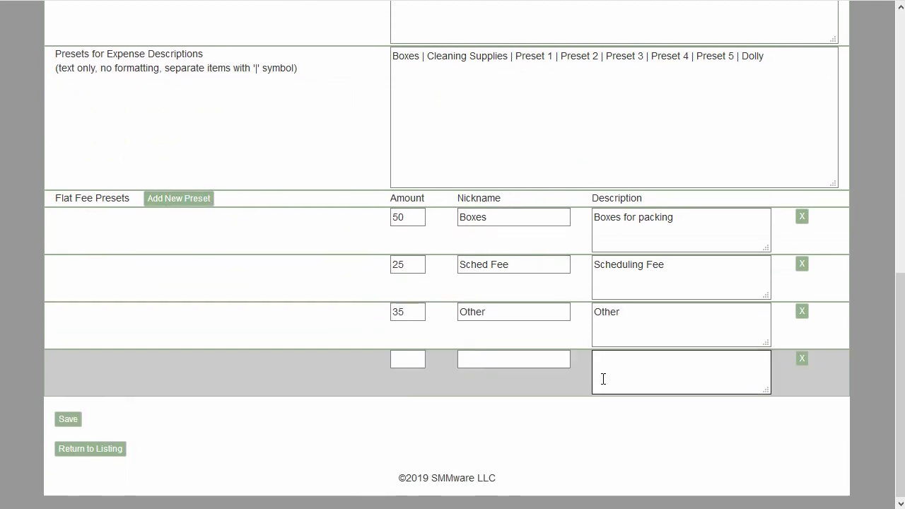
pyautogui.click(491, 361)
pyautogui.write('Admi')
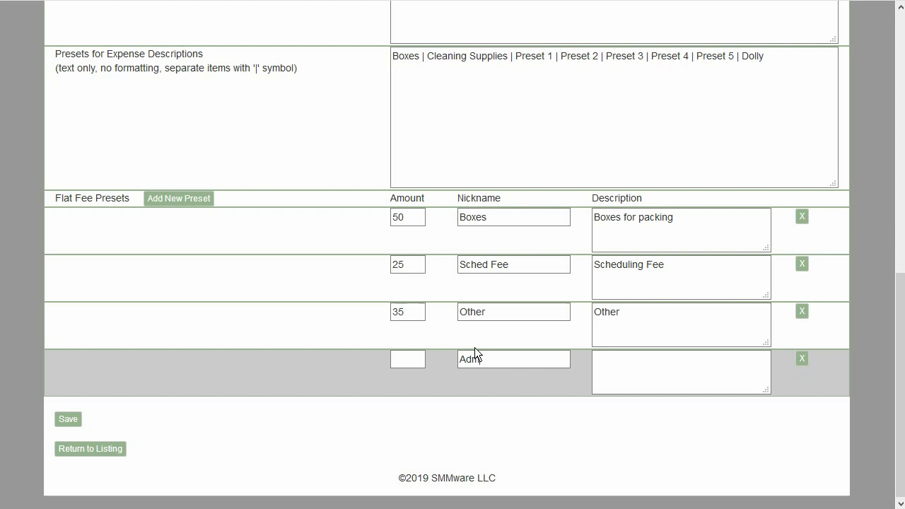
pyautogui.write('n')
pyautogui.click(407, 365)
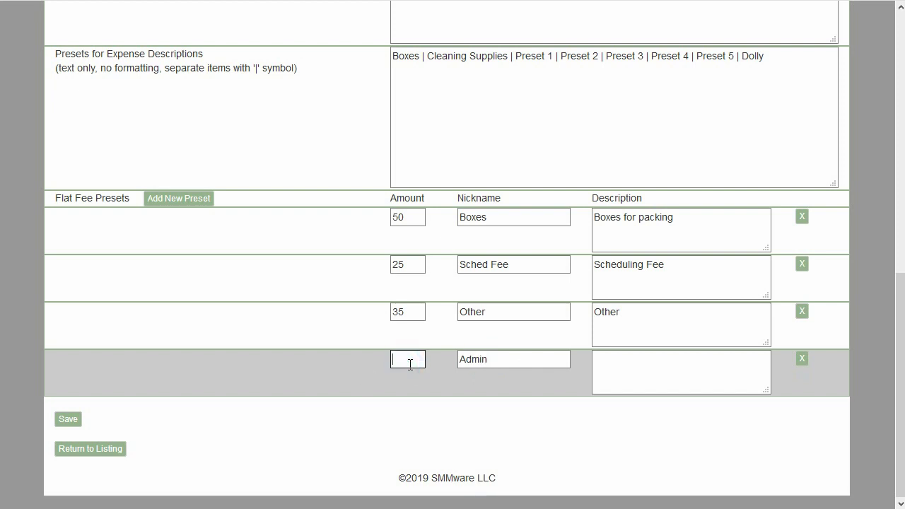
pyautogui.write('50')
pyautogui.click(627, 366)
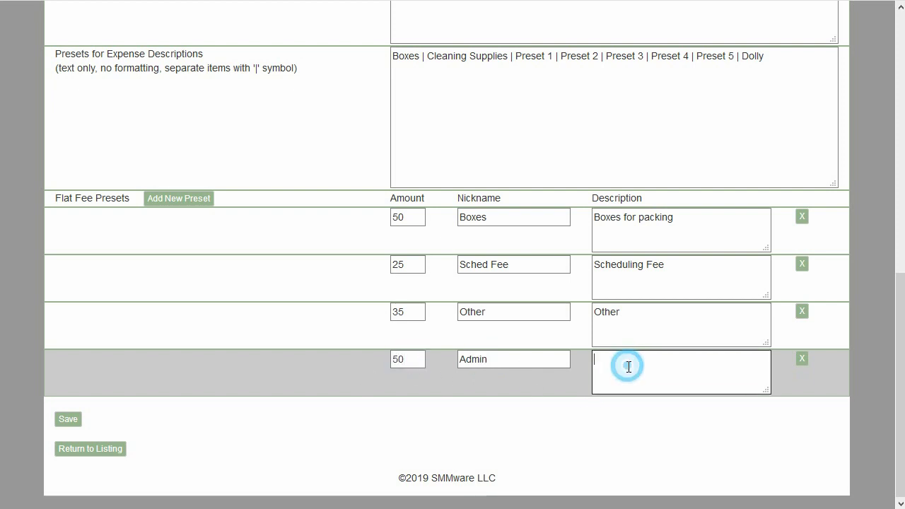
pyautogui.write('Administr')
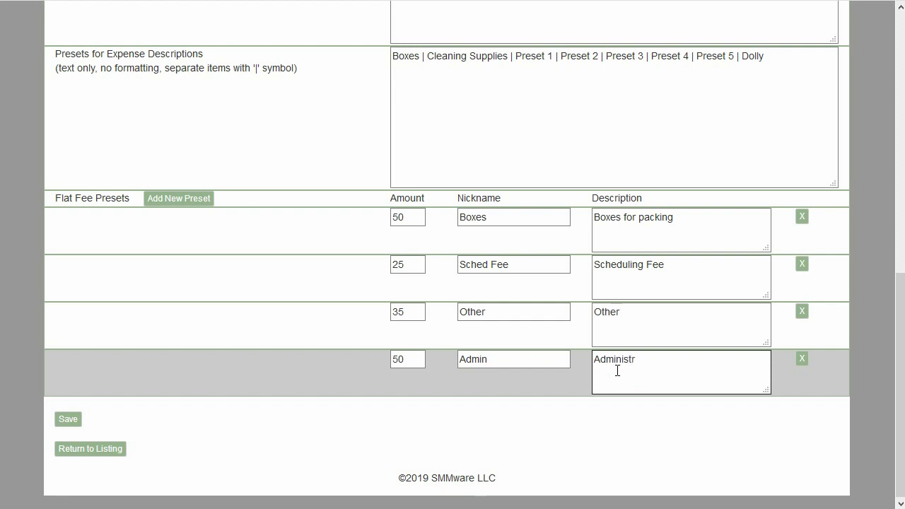
pyautogui.write('atvie')
pyautogui.press('BackSpace')
pyautogui.press('BackSpace')
pyautogui.press('BackSpace')
pyautogui.write('ive Fee')
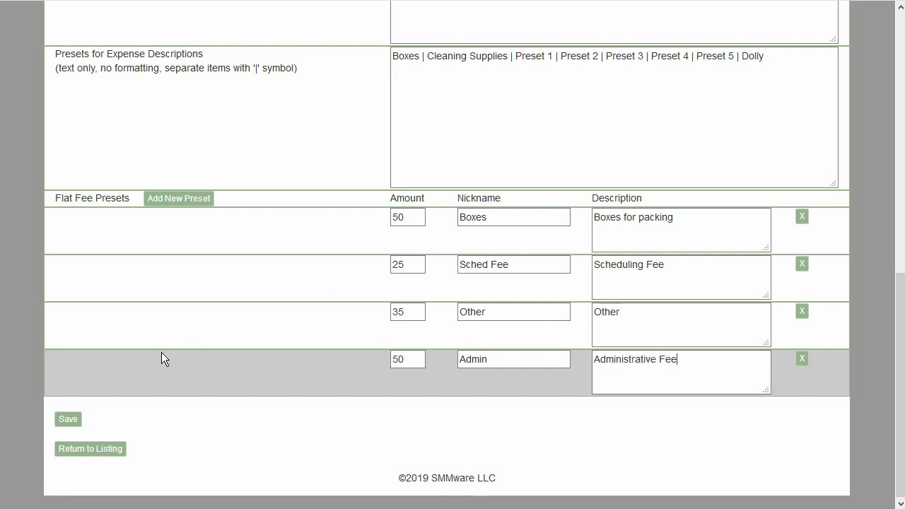
pyautogui.click(68, 418)
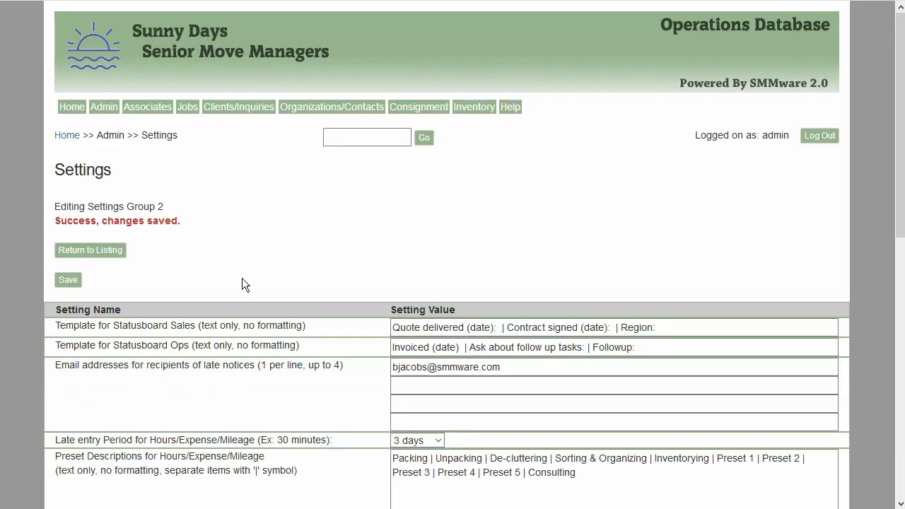
# - Fill a Manage Flat Fees row from the Admin preset, then return to the settings listing
pyautogui.scroll(-3, 242, 282)
pyautogui.scroll(-3, 247, 290)
pyautogui.scroll(-1, 248, 290)
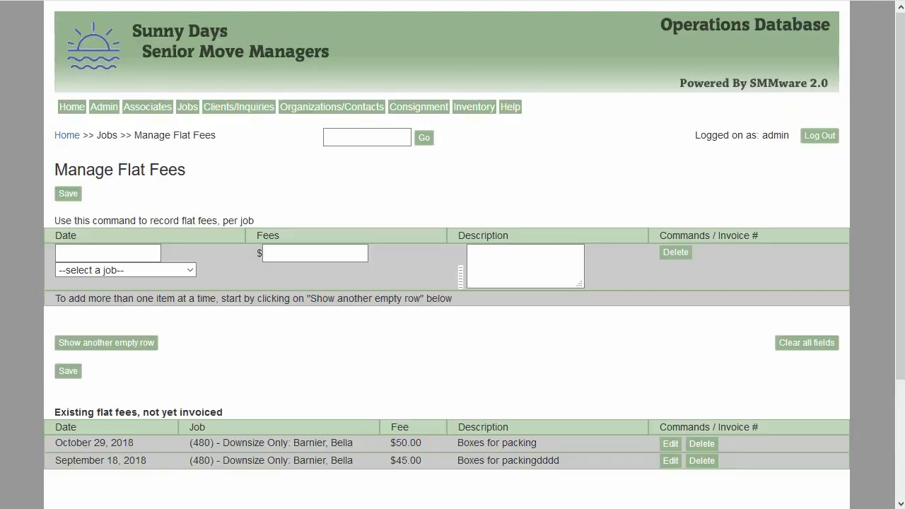
pyautogui.click(458, 278)
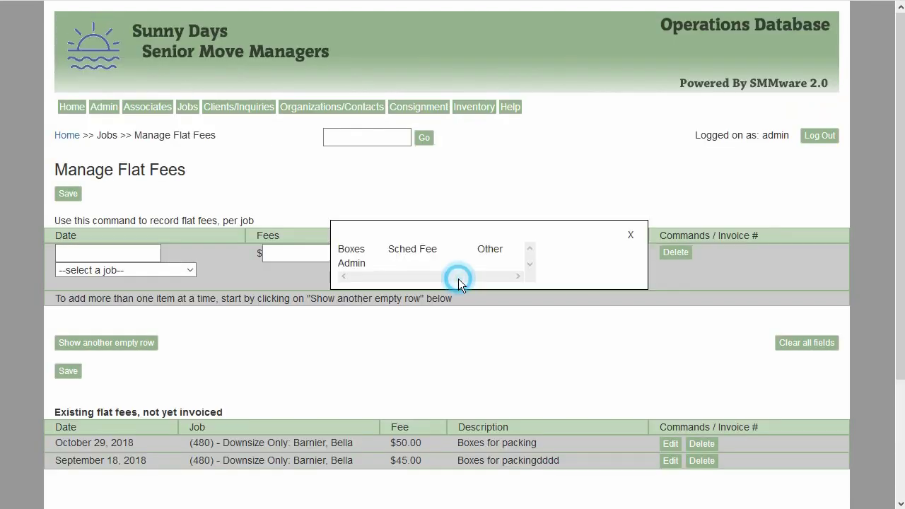
pyautogui.click(354, 264)
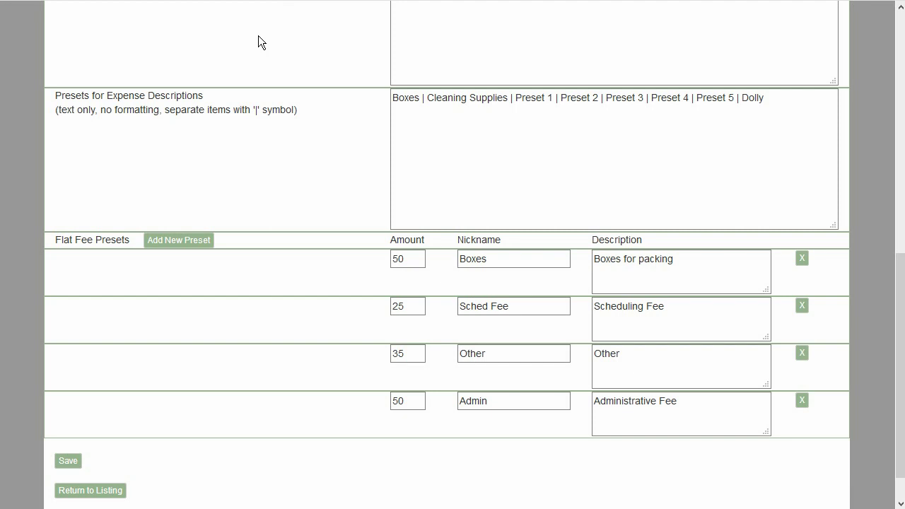
pyautogui.scroll(-1, 266, 46)
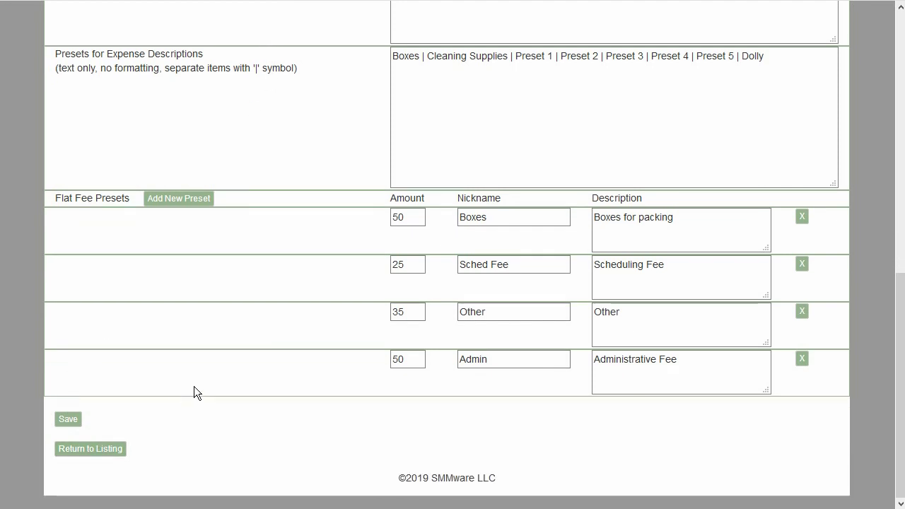
pyautogui.click(113, 449)
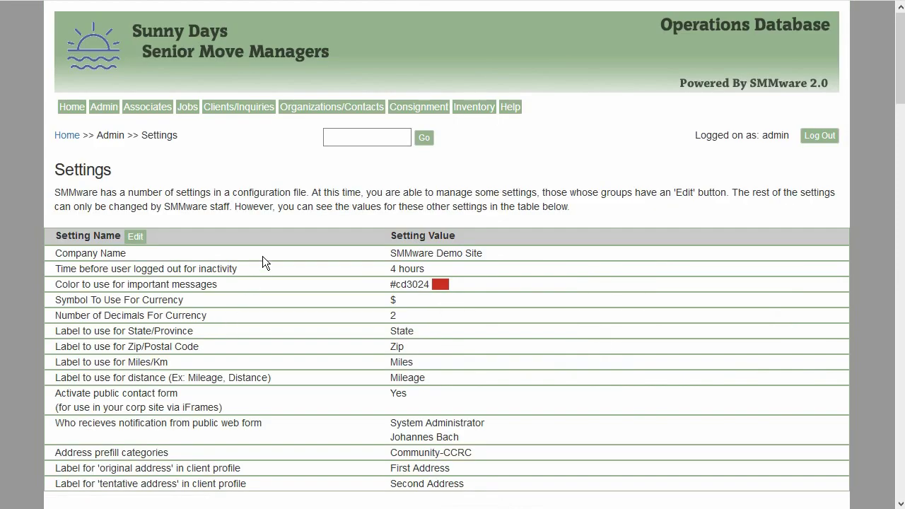
# - Open the invoice settings group for editing from the Settings listing
pyautogui.scroll(-2, 265, 260)
pyautogui.scroll(-1, 270, 265)
pyautogui.scroll(-2, 263, 247)
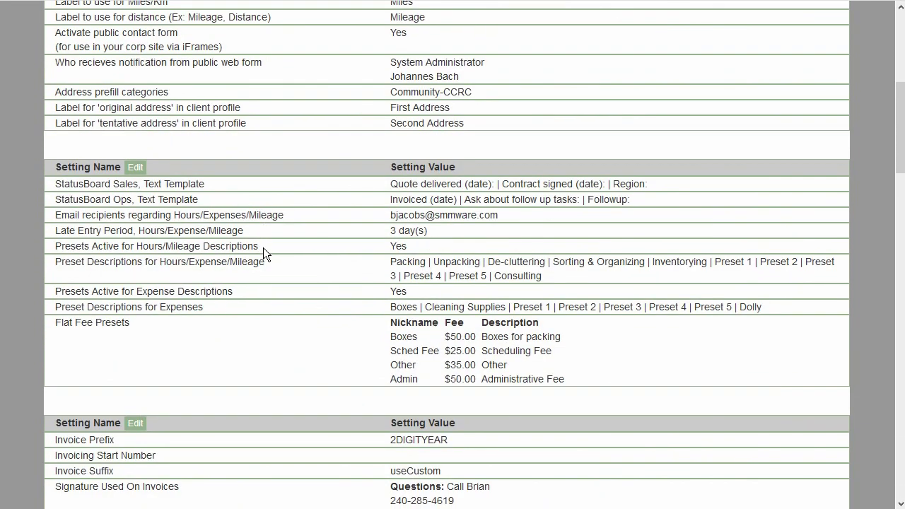
pyautogui.scroll(-1, 263, 247)
pyautogui.scroll(-1, 263, 247)
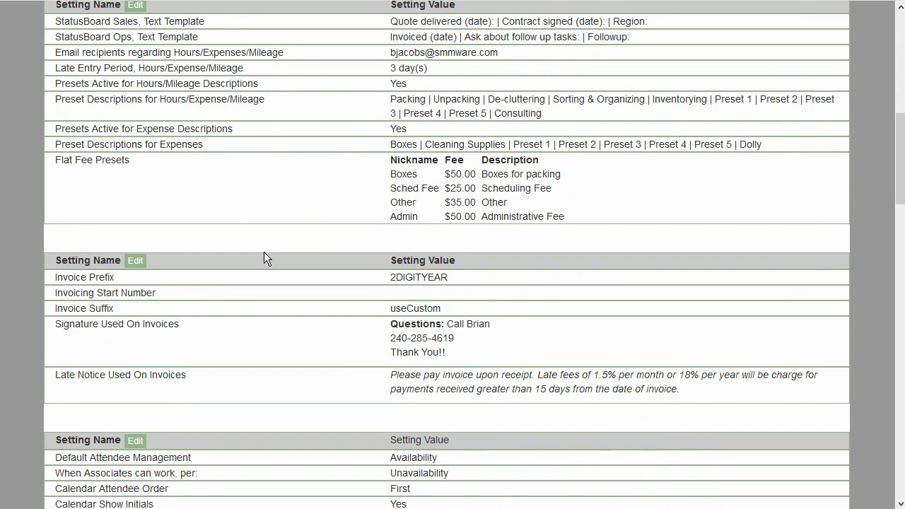
pyautogui.click(135, 261)
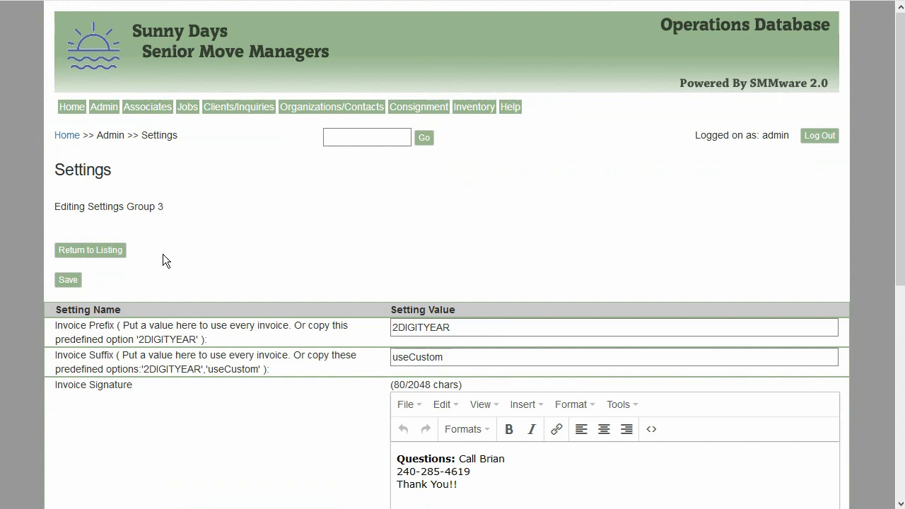
pyautogui.scroll(-1, 171, 252)
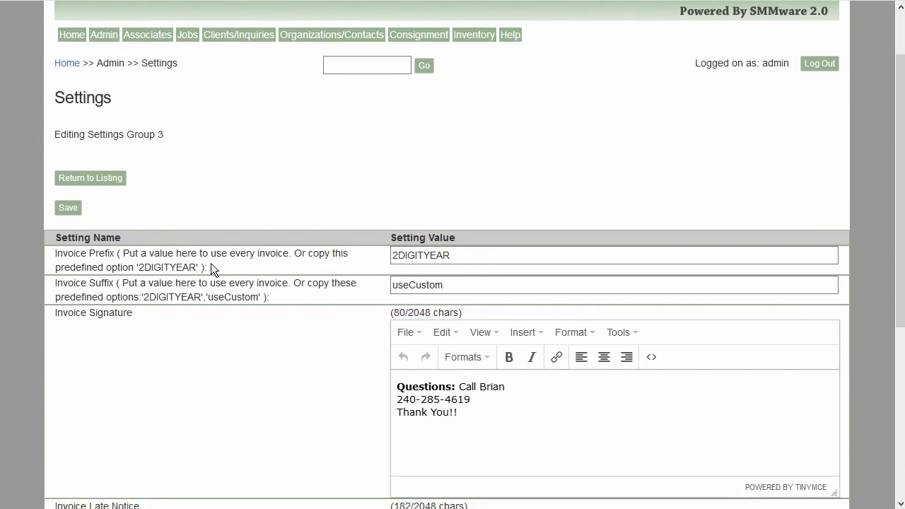
# - Select the 2DIGITYEAR prefix and useCustom suffix, and place the caret at the signature's end
pyautogui.click(452, 259)
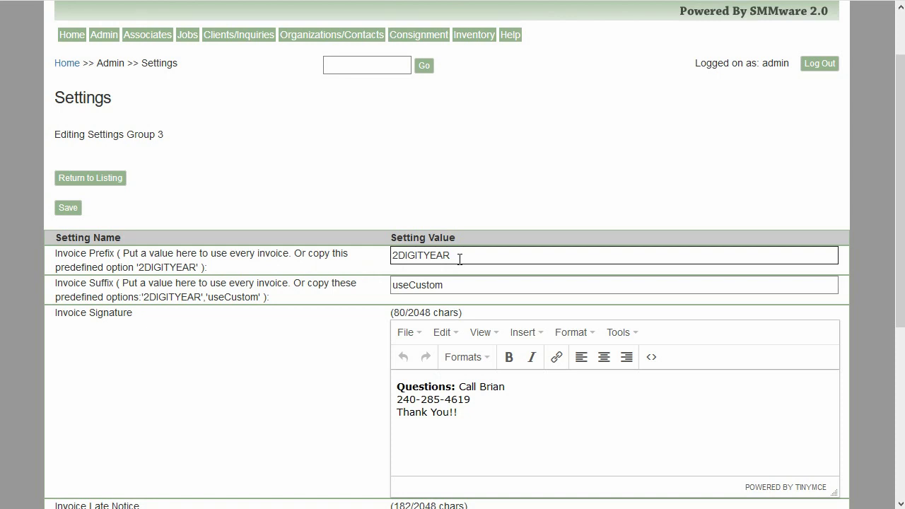
pyautogui.doubleClick(460, 258)
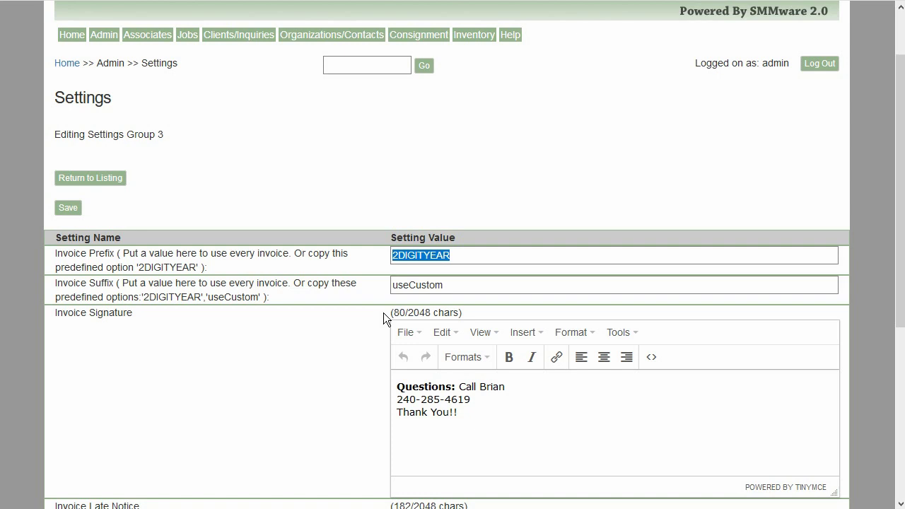
pyautogui.click(463, 284)
pyautogui.moveTo(463, 284); pyautogui.dragTo(391, 284)
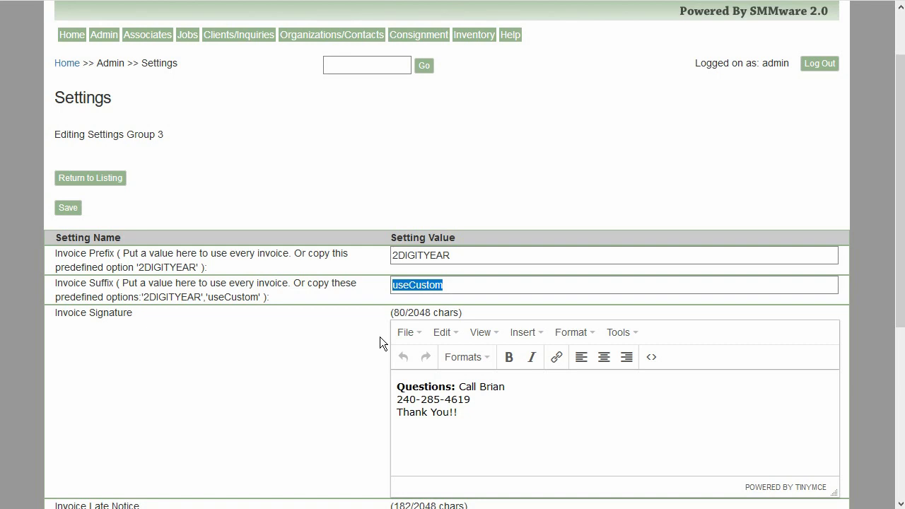
pyautogui.scroll(-3, 382, 336)
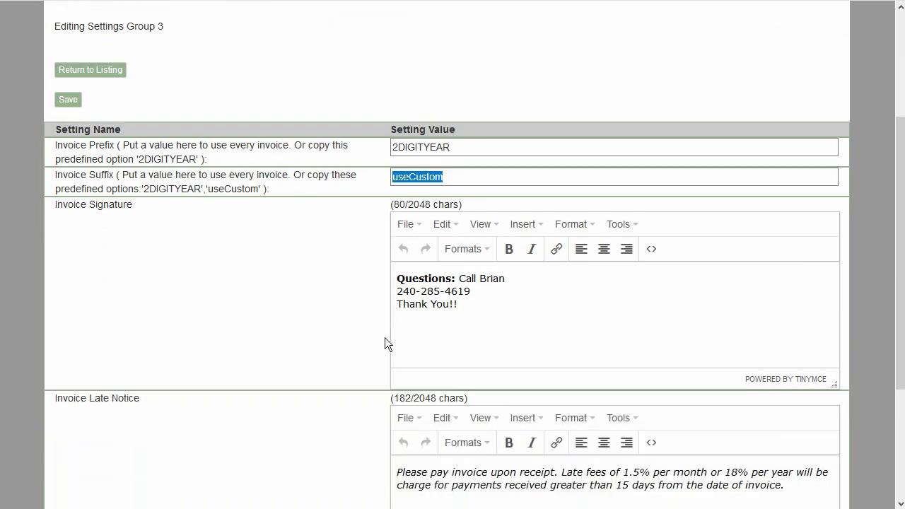
pyautogui.click(467, 306)
pyautogui.scroll(-3, 468, 326)
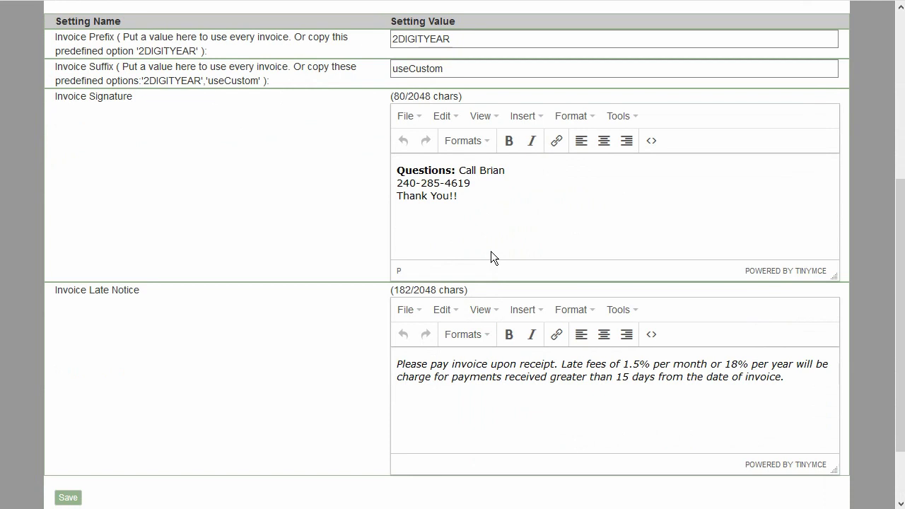
# - Append 2 to the signature and late notice, set prefix TWC and suffix XYZ, and save
pyautogui.write('2')
pyautogui.click(808, 376)
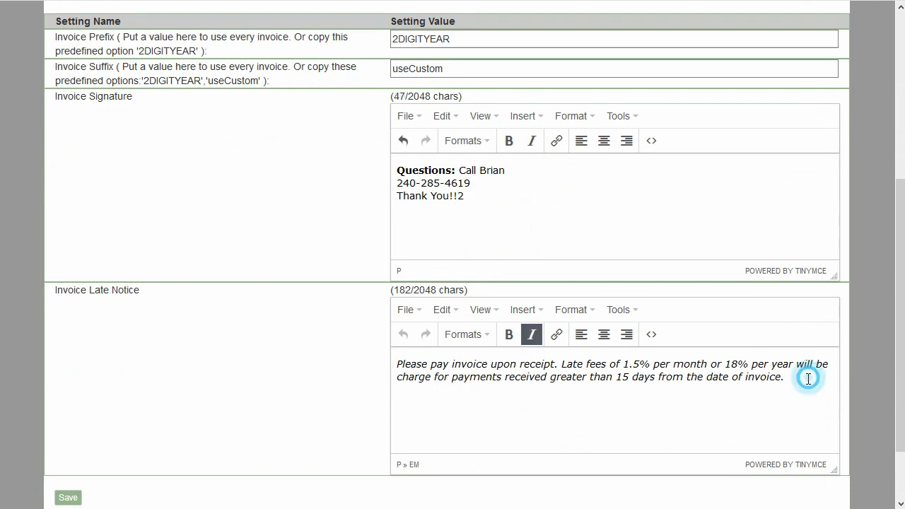
pyautogui.click(802, 379)
pyautogui.write('2')
pyautogui.scroll(3, 507, 229)
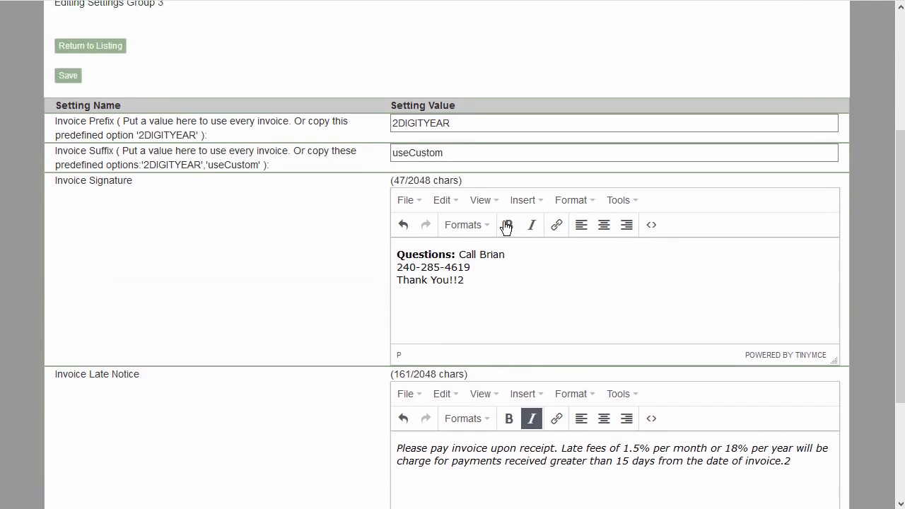
pyautogui.doubleClick(458, 128)
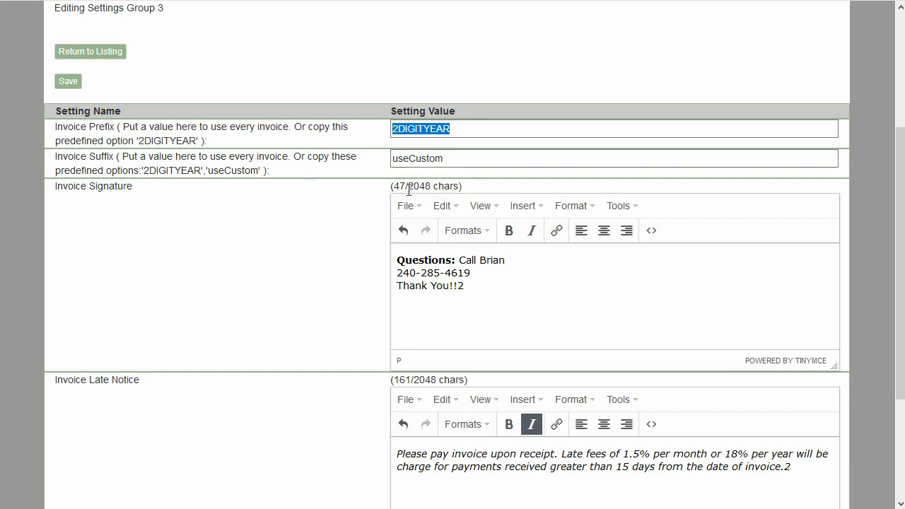
pyautogui.write('TWC')
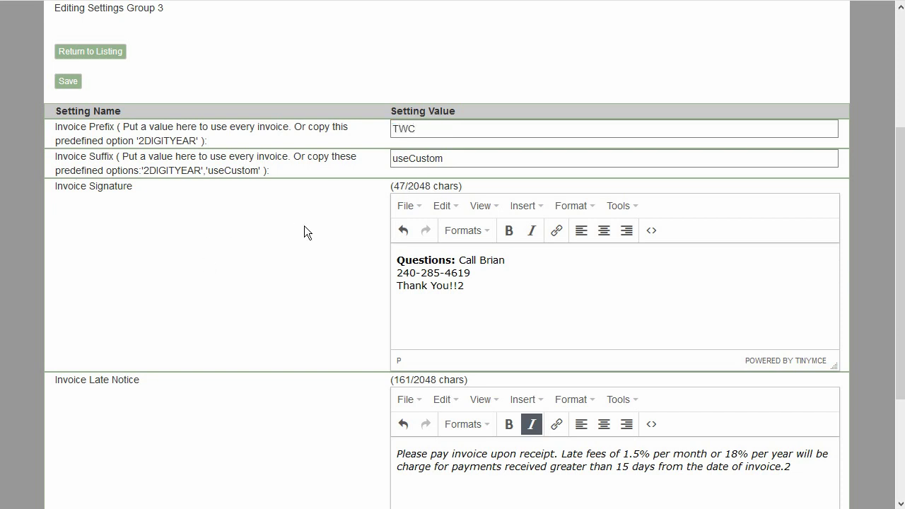
pyautogui.doubleClick(451, 159)
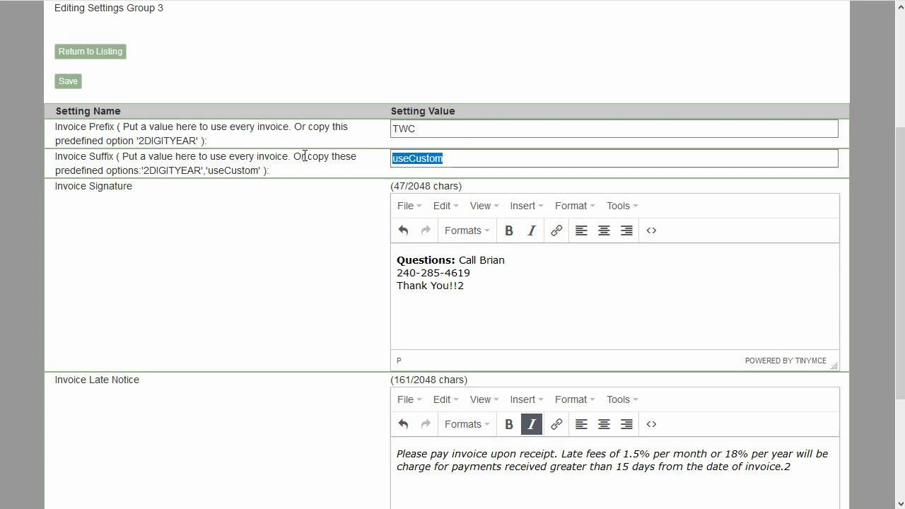
pyautogui.write('XYZ')
pyautogui.click(68, 79)
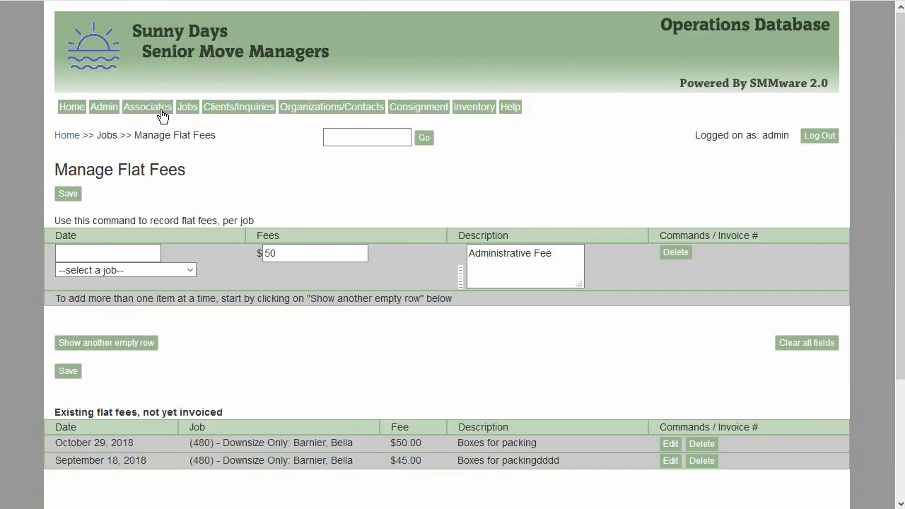
# - Open invoice TWC1033XYZ in the Invoice Manager and highlight its TWC prefix and XYZ suffix
pyautogui.moveTo(104, 107)
pyautogui.click(141, 162)
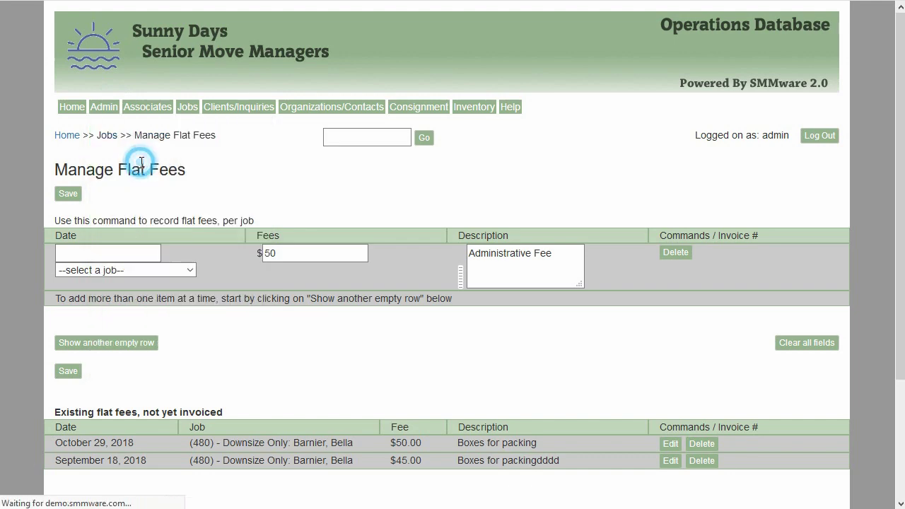
pyautogui.scroll(-2, 246, 233)
pyautogui.scroll(-2, 248, 240)
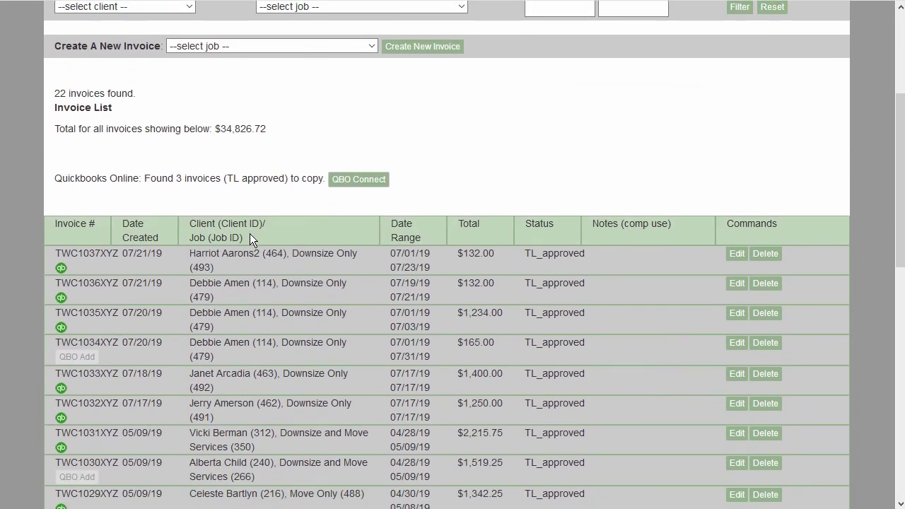
pyautogui.scroll(-1, 251, 236)
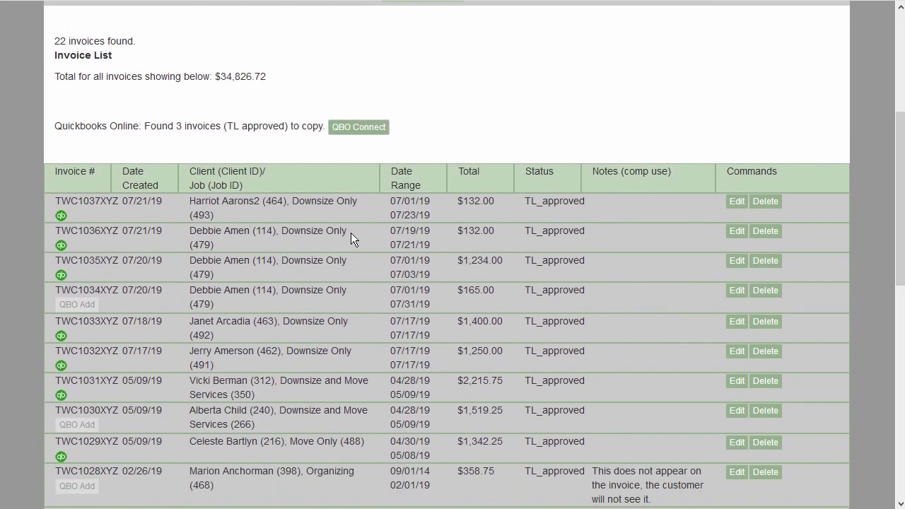
pyautogui.click(735, 323)
pyautogui.scroll(-1, 297, 225)
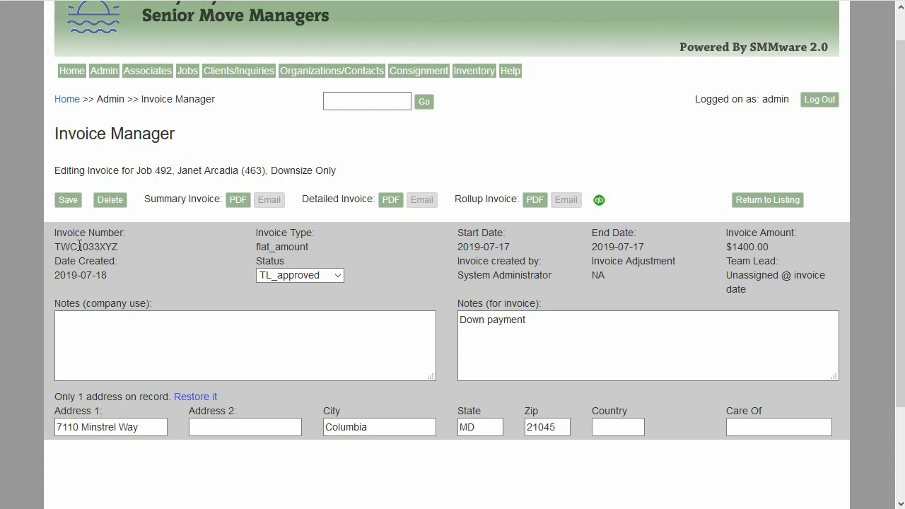
pyautogui.moveTo(77, 247); pyautogui.dragTo(54, 247)
pyautogui.moveTo(119, 247); pyautogui.dragTo(77, 246)
# - Preview the TWC1033XYZ summary invoice PDF, then close the viewer
pyautogui.click(238, 200)
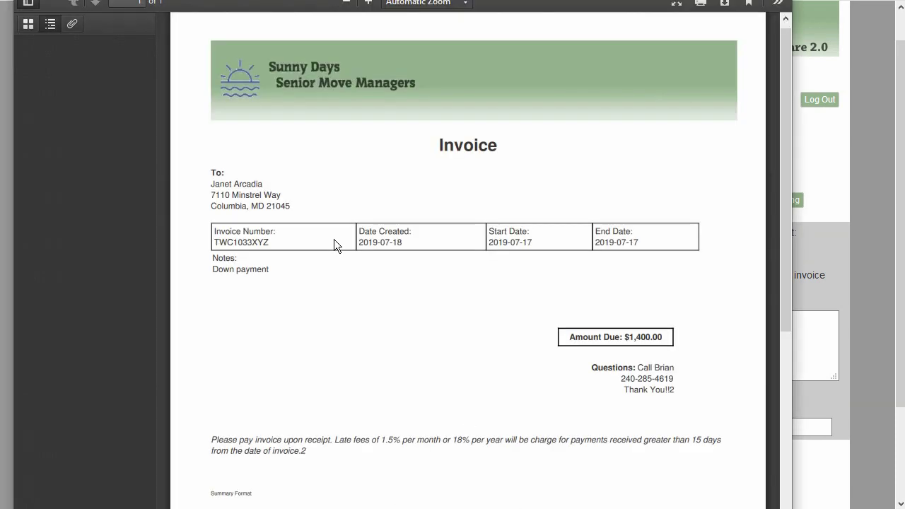
pyautogui.tripleClick(675, 390)
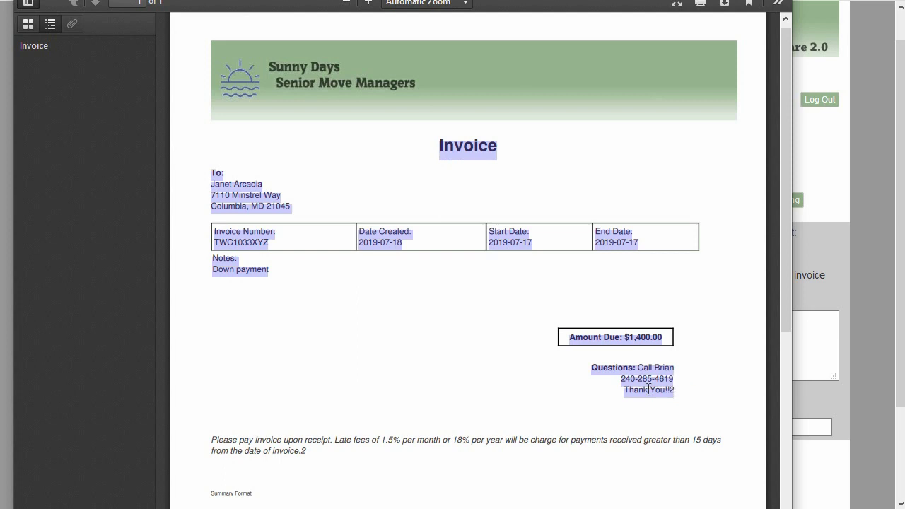
pyautogui.click(648, 390)
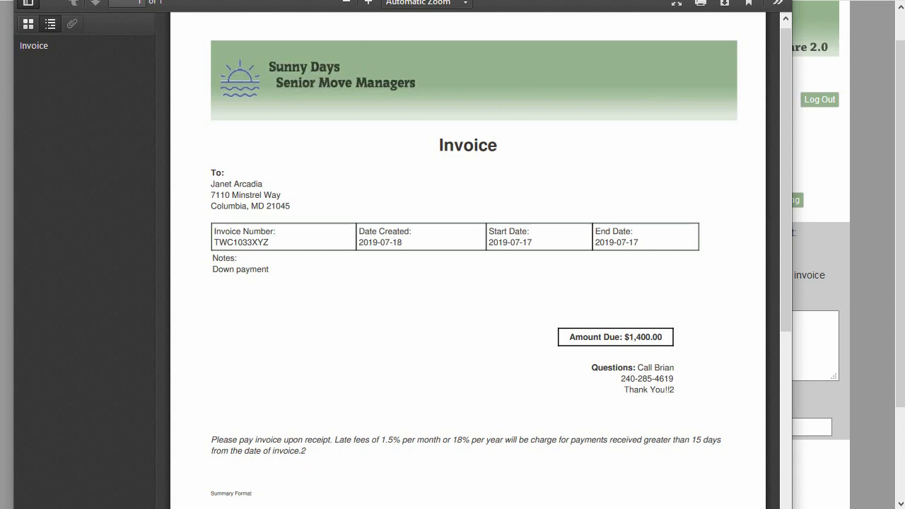
pyautogui.hotkey('ctrl', 'w')
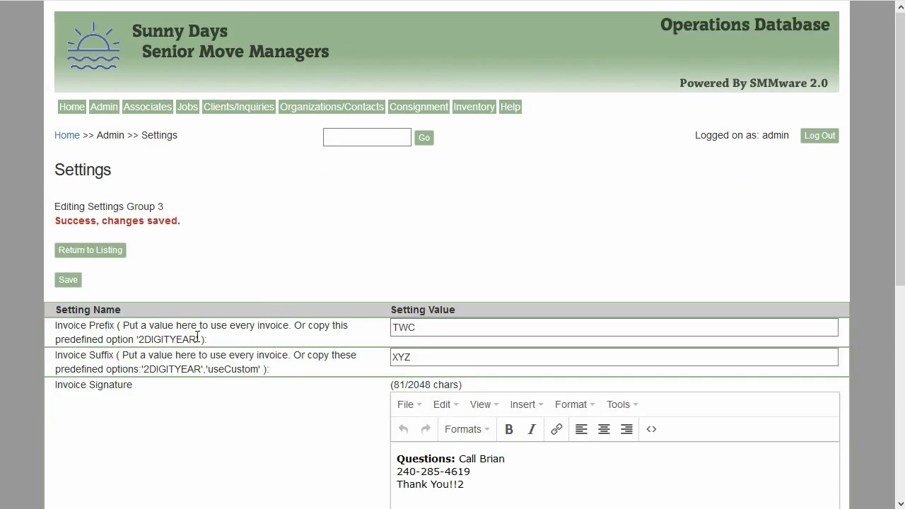
# - Restore the invoice prefix to 2DIGITYEAR and the suffix to useCustom
pyautogui.moveTo(197, 339); pyautogui.dragTo(139, 338)
pyautogui.hotkey('ctrl', 'c')
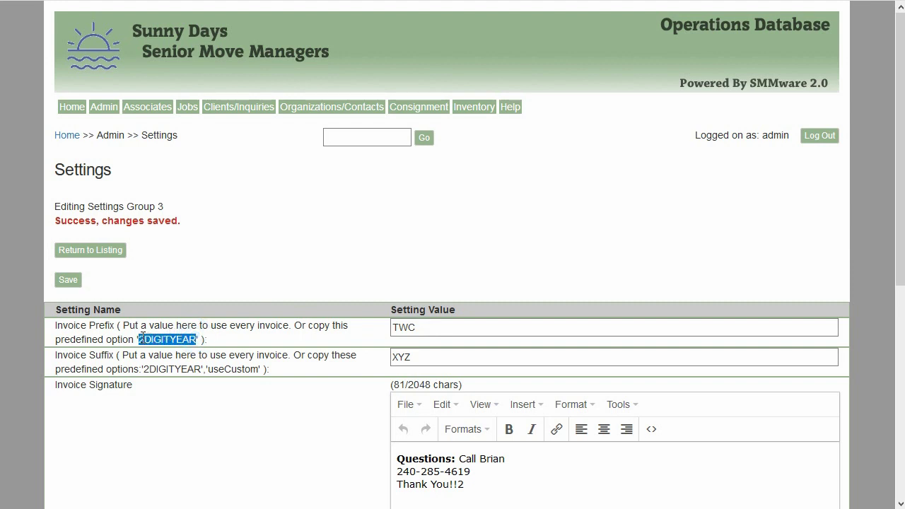
pyautogui.moveTo(424, 330); pyautogui.dragTo(364, 329)
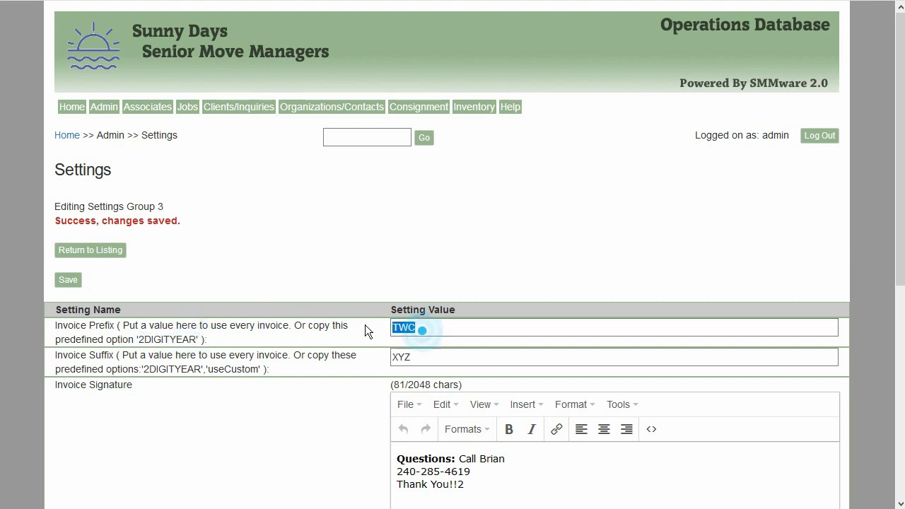
pyautogui.hotkey('ctrl', 'v')
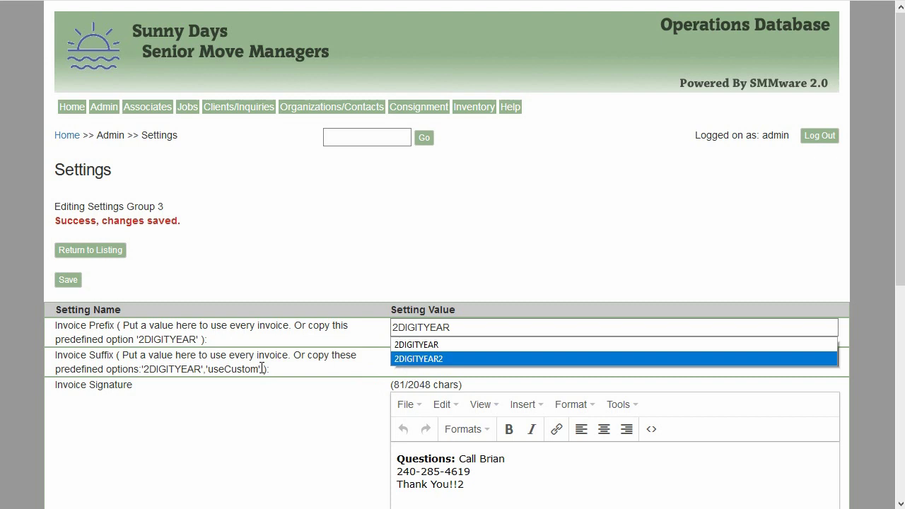
pyautogui.moveTo(262, 368); pyautogui.dragTo(208, 369)
pyautogui.hotkey('ctrl', 'c')
pyautogui.click(415, 357)
pyautogui.doubleClick(416, 357)
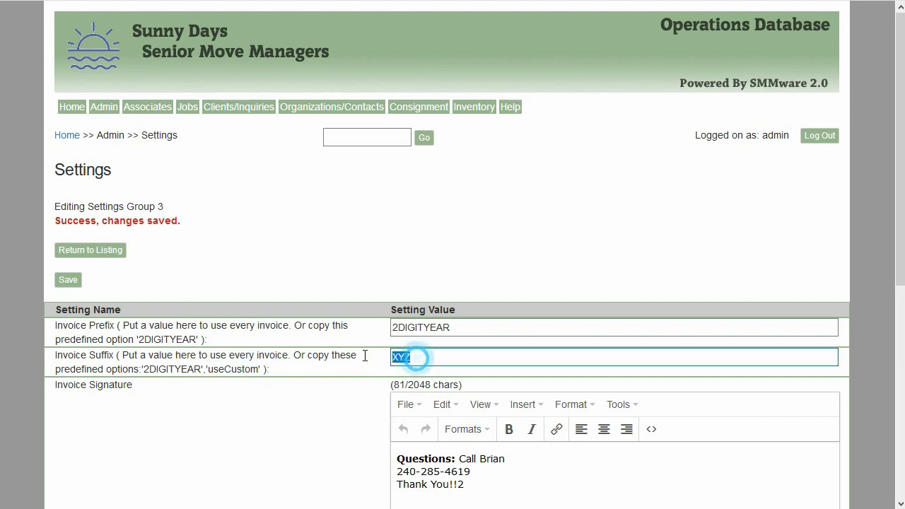
pyautogui.hotkey('ctrl', 'v')
# - Remove the trailing 2 from the signature and late notice, and save the invoice settings
pyautogui.scroll(-2, 415, 342)
pyautogui.click(458, 323)
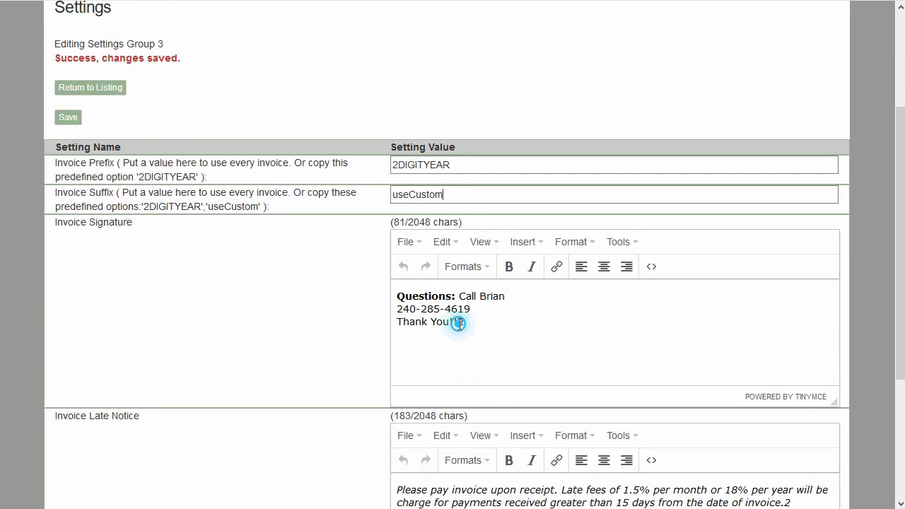
pyautogui.press('Delete')
pyautogui.scroll(-2, 483, 343)
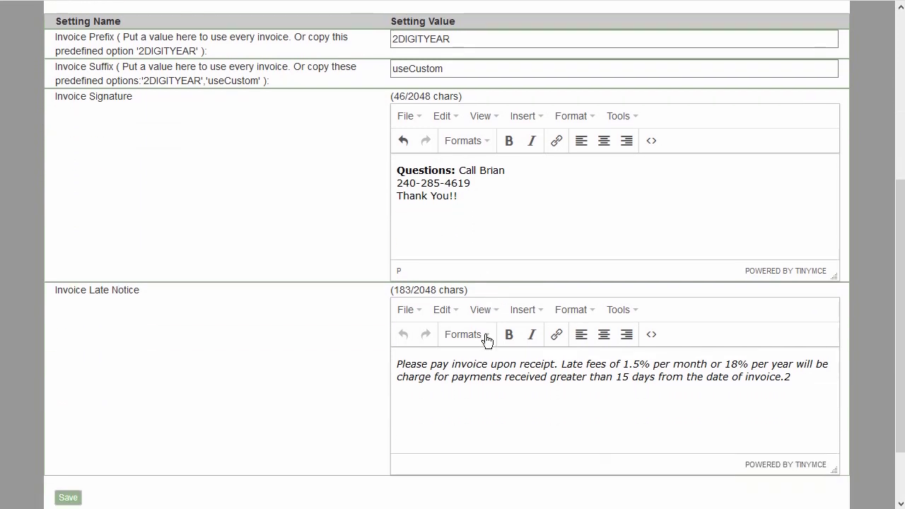
pyautogui.click(790, 360)
pyautogui.press('Delete')
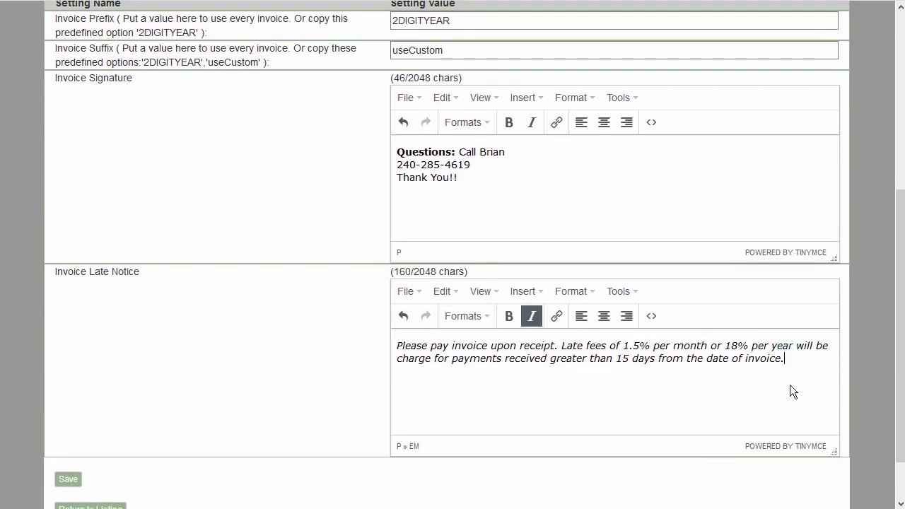
pyautogui.scroll(1, 581, 318)
pyautogui.click(461, 111)
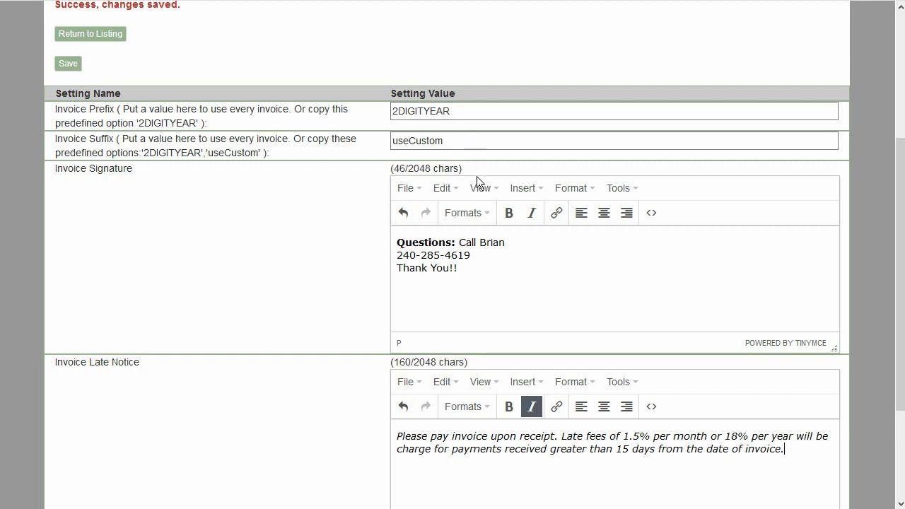
pyautogui.click(75, 67)
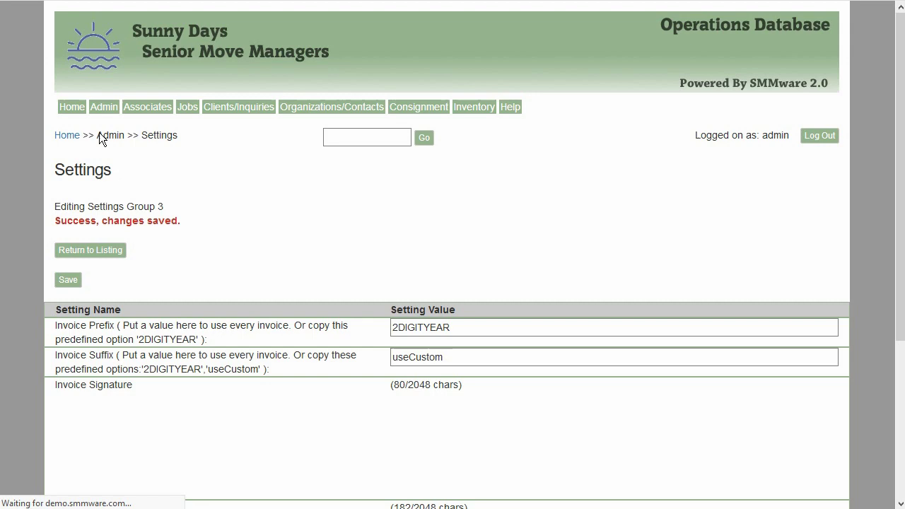
# - Return to the settings listing and open Settings Group 4 (calendar and event tags) for editing
pyautogui.click(97, 251)
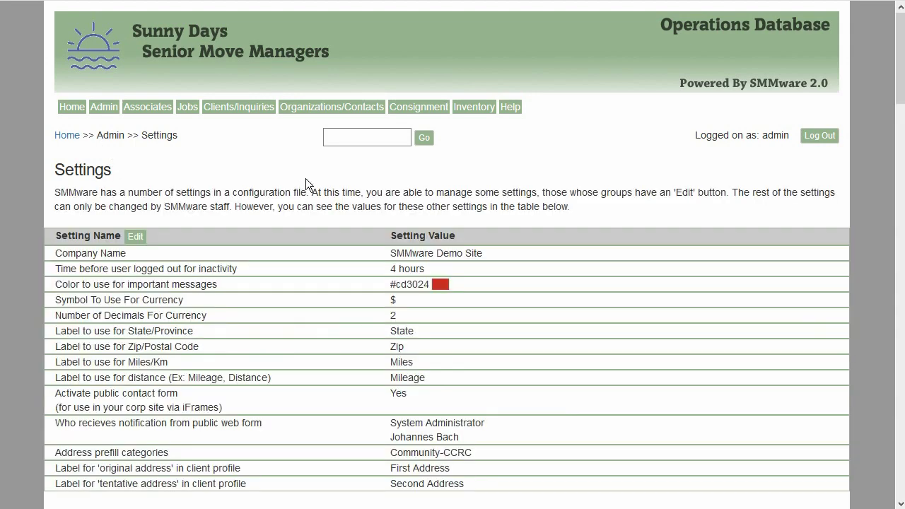
pyautogui.scroll(-6, 306, 181)
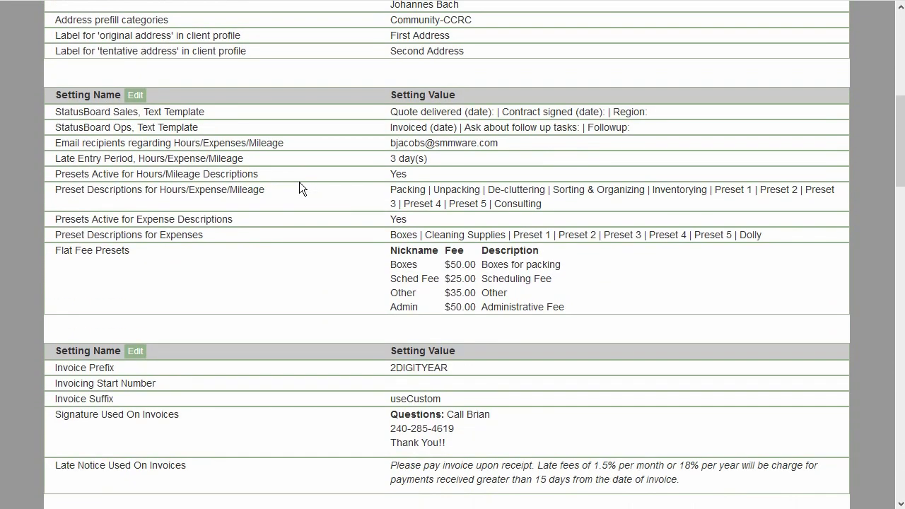
pyautogui.scroll(-1, 299, 182)
pyautogui.scroll(-2, 297, 182)
pyautogui.scroll(-2, 296, 183)
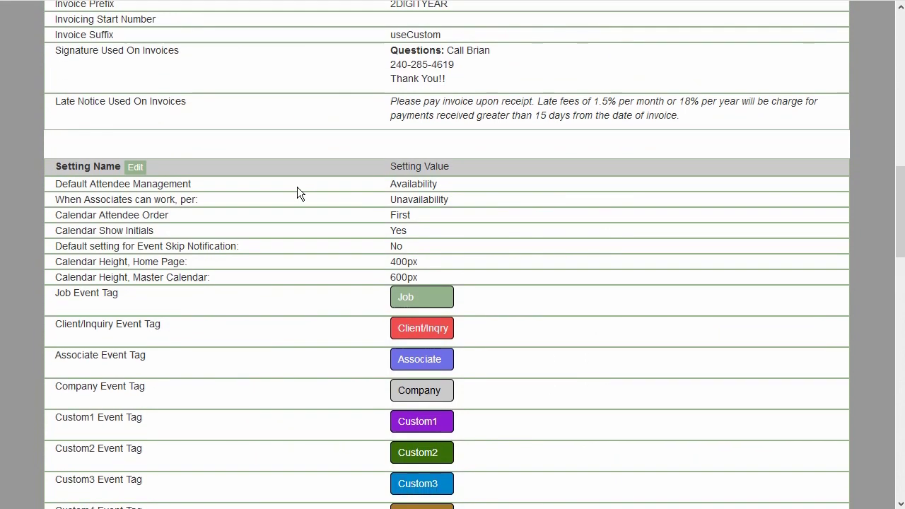
pyautogui.scroll(-1, 297, 191)
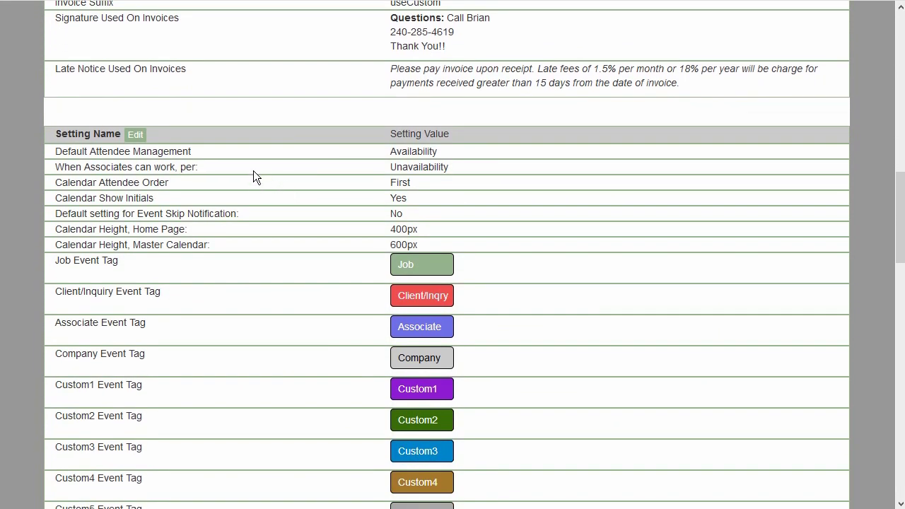
pyautogui.scroll(-1, 253, 175)
pyautogui.click(136, 118)
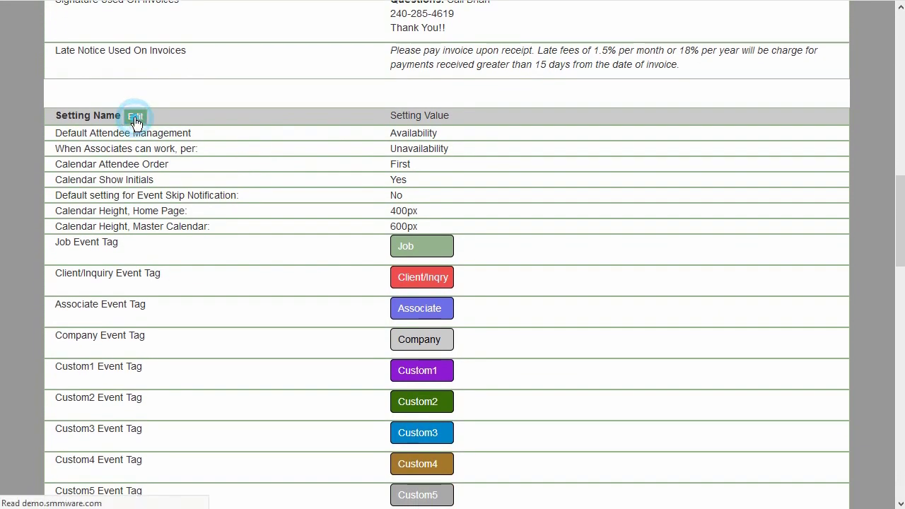
pyautogui.scroll(-2, 257, 231)
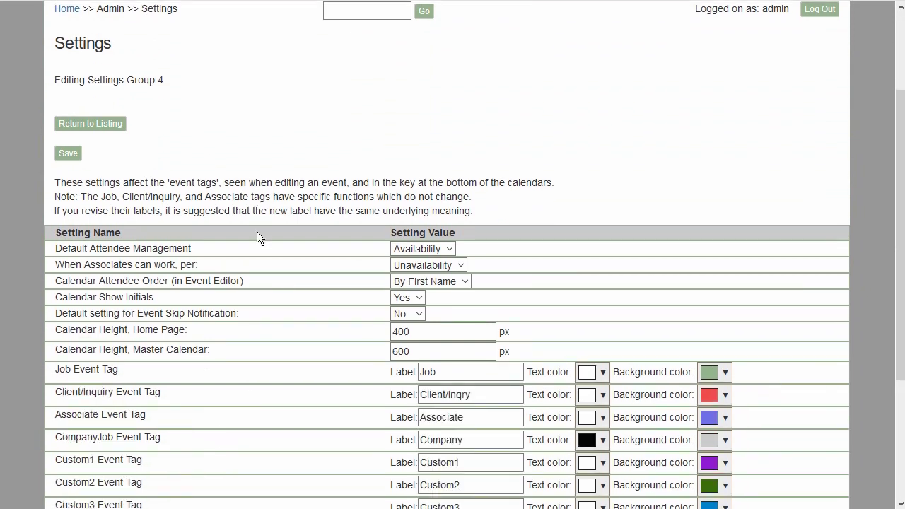
pyautogui.scroll(-1, 257, 237)
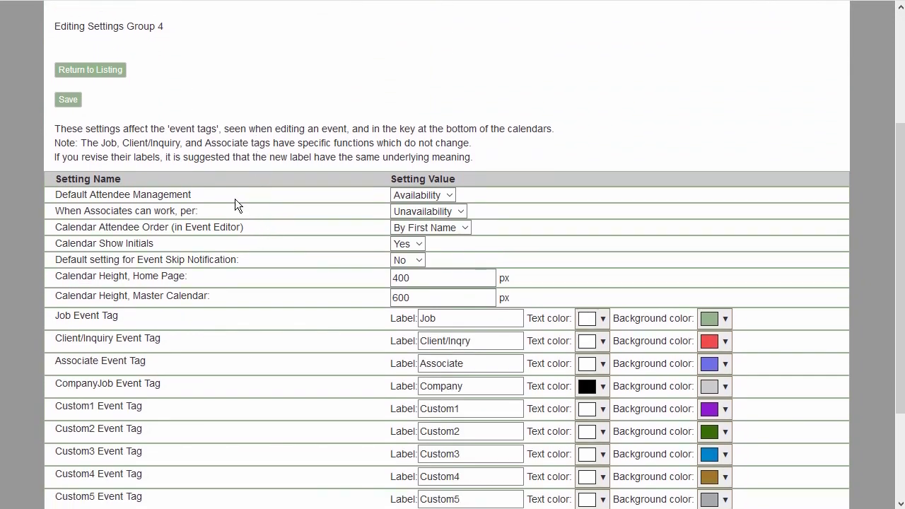
# - Confirm a new Master Calendar event defaults attendee management to Availability
pyautogui.click(446, 200)
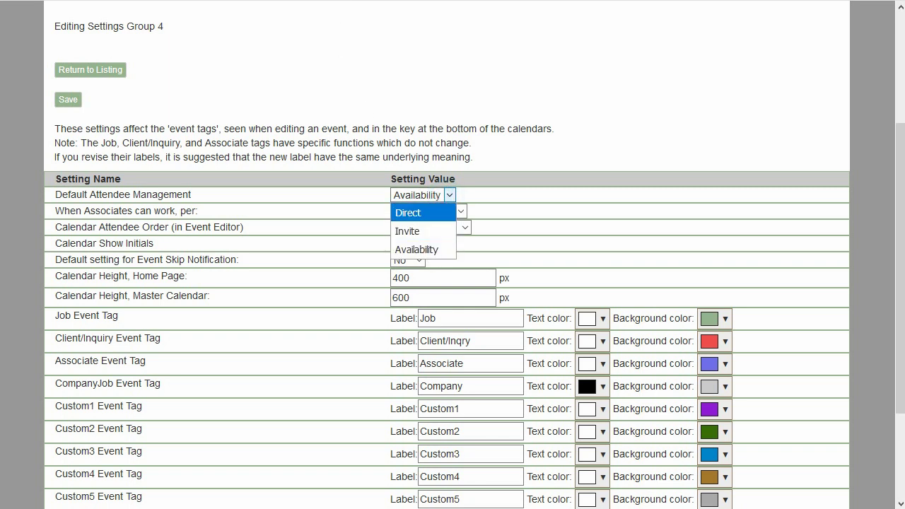
pyautogui.moveTo(104, 71)
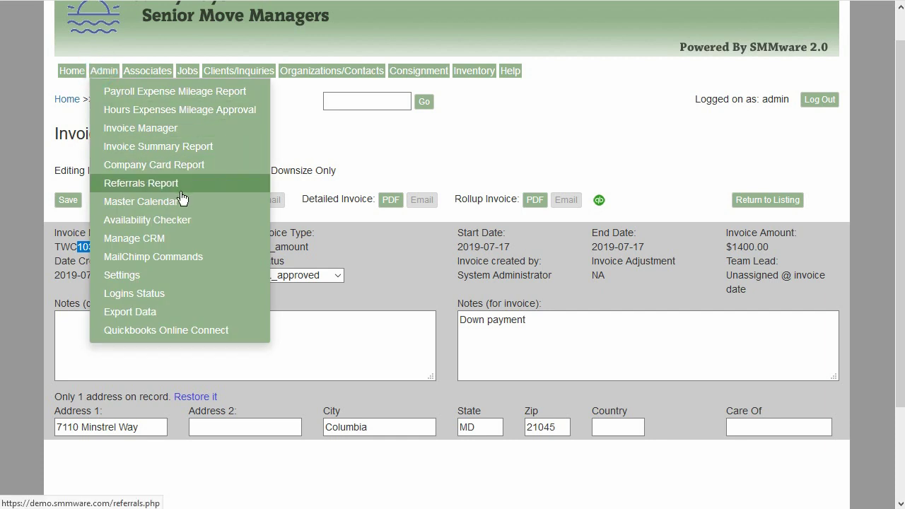
pyautogui.click(179, 202)
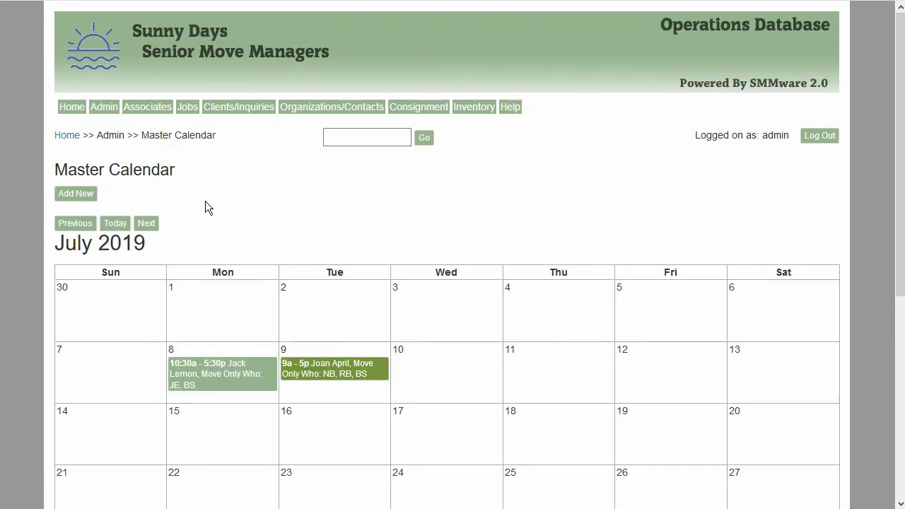
pyautogui.click(75, 193)
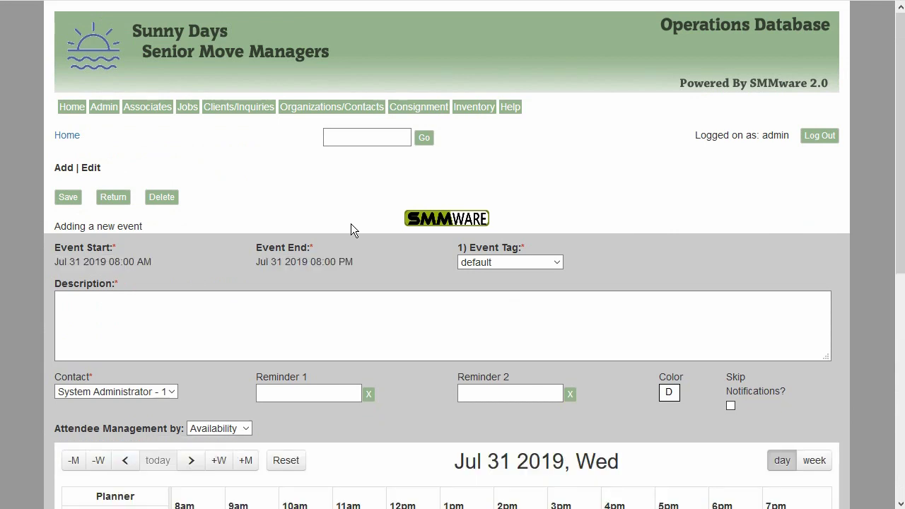
pyautogui.scroll(-3, 352, 224)
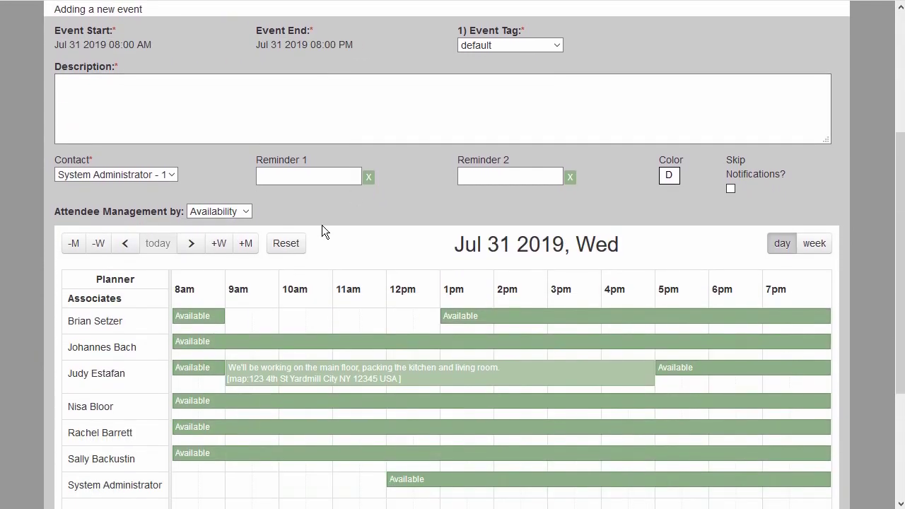
pyautogui.click(250, 213)
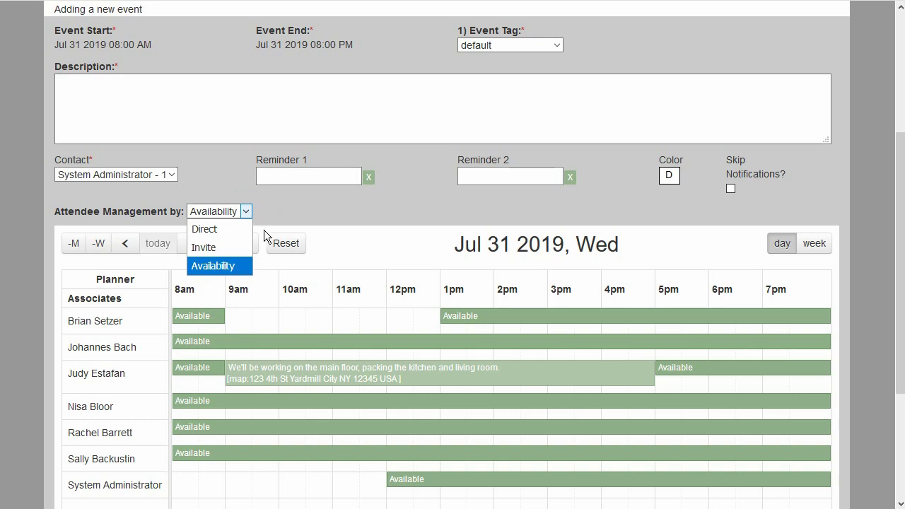
pyautogui.click(227, 161)
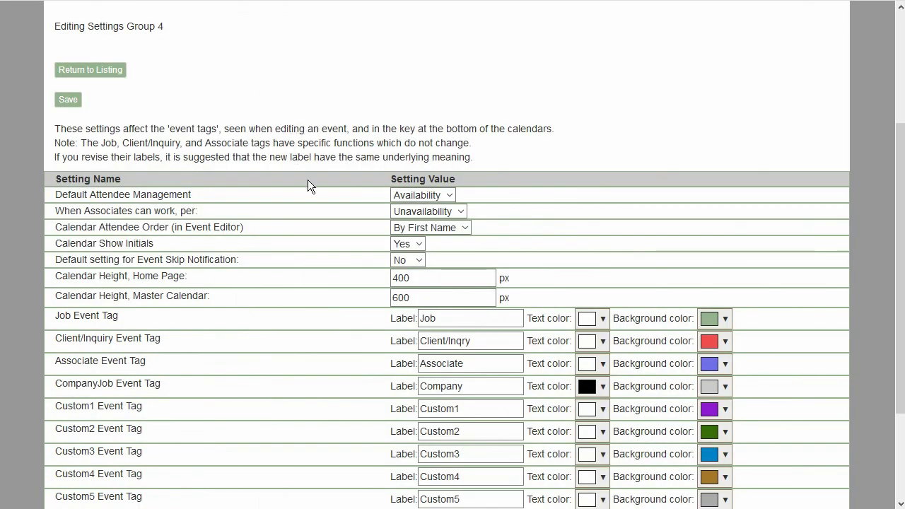
# - Save Invite as the default attendee management and check it on a new event's form
pyautogui.click(403, 197)
pyautogui.click(413, 230)
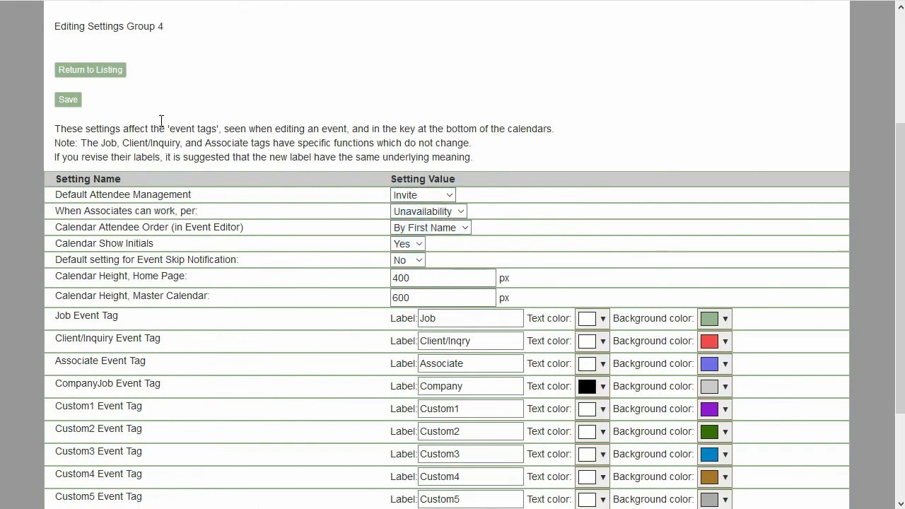
pyautogui.click(71, 104)
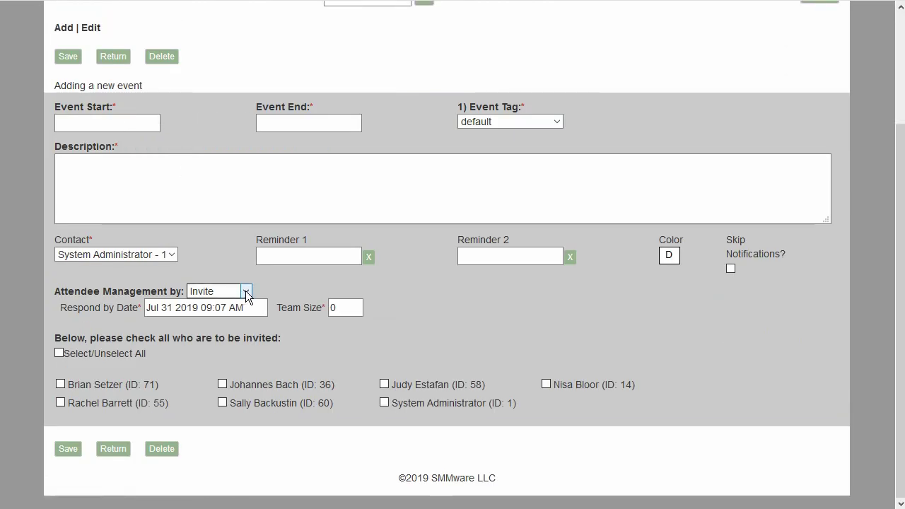
pyautogui.click(245, 292)
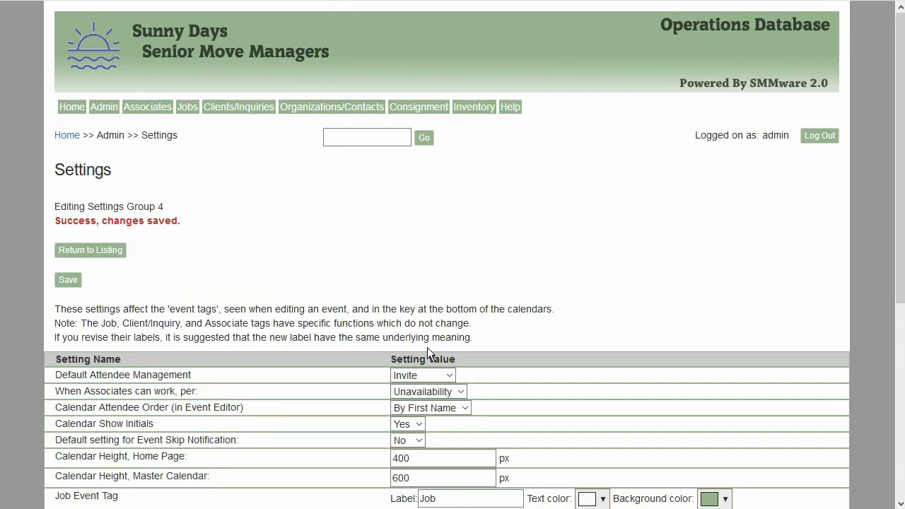
# - Set default attendee management back to Availability
pyautogui.click(427, 376)
pyautogui.click(421, 425)
pyautogui.scroll(-3, 255, 273)
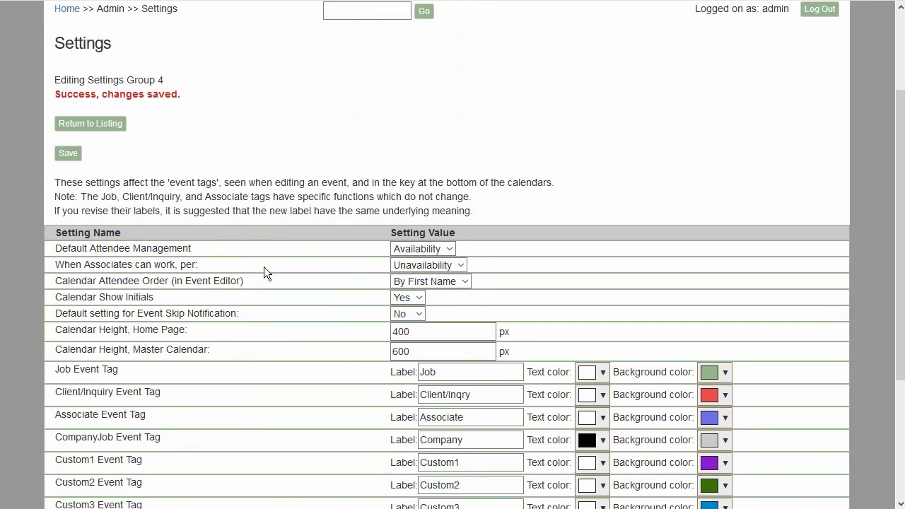
pyautogui.click(403, 264)
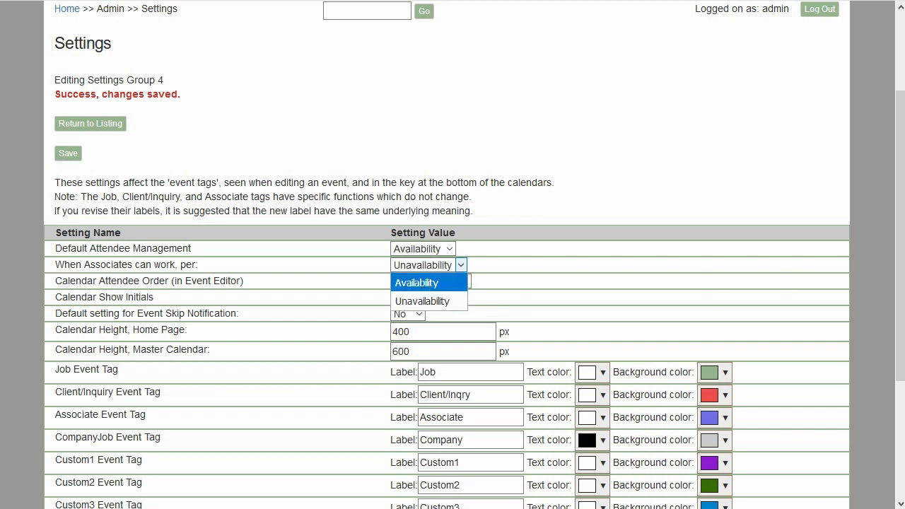
# - Save associates working per Availability and reload the event form to see My Availability
pyautogui.press('Escape')
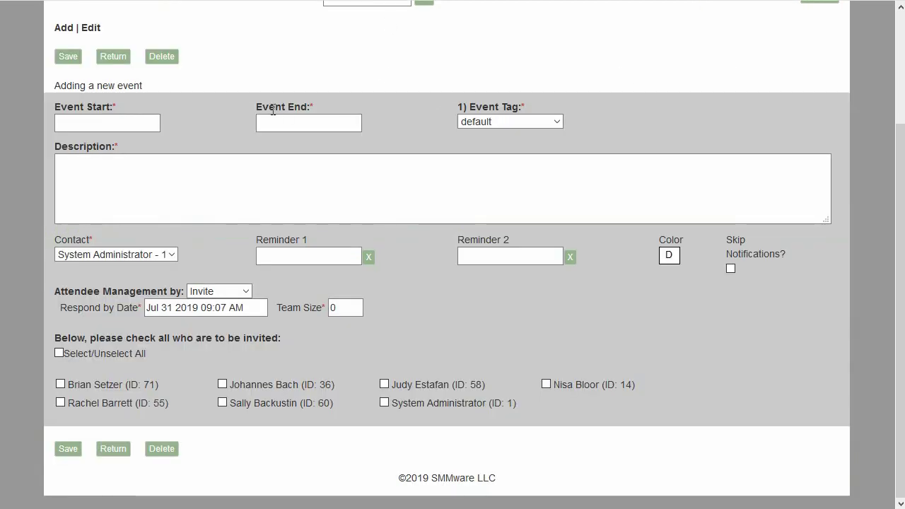
pyautogui.scroll(2, 273, 110)
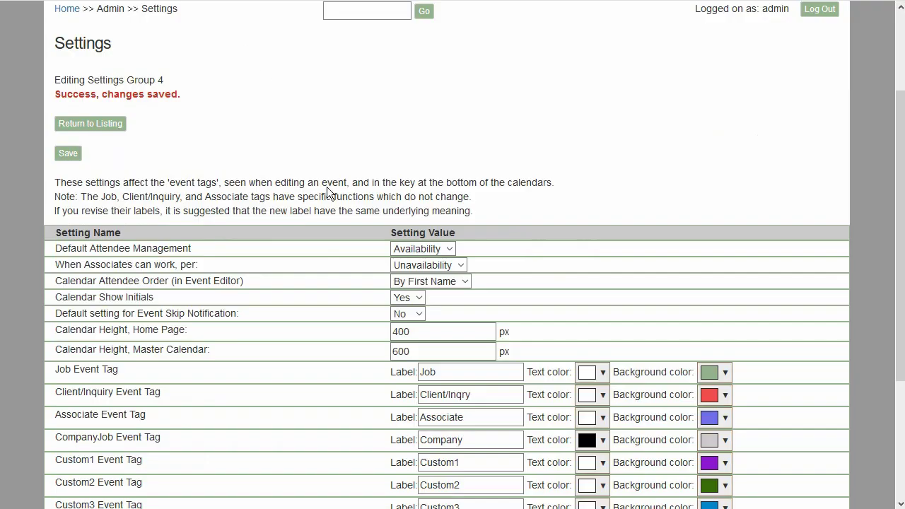
pyautogui.click(401, 263)
pyautogui.click(410, 281)
pyautogui.click(68, 154)
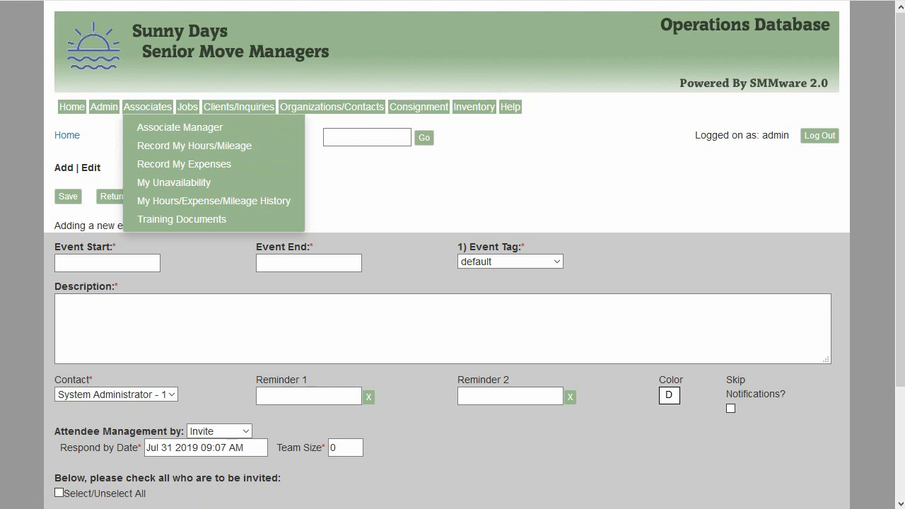
pyautogui.click(151, 133)
pyautogui.click(146, 112)
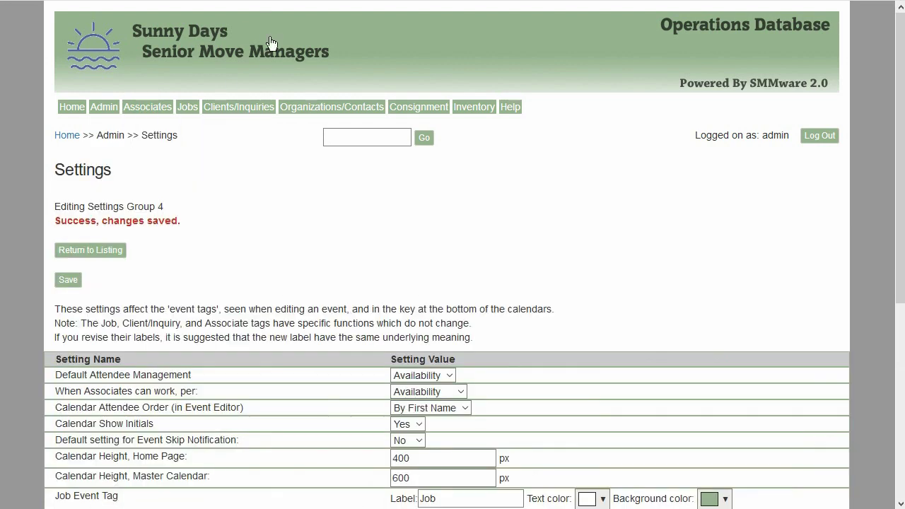
pyautogui.scroll(-3, 290, 205)
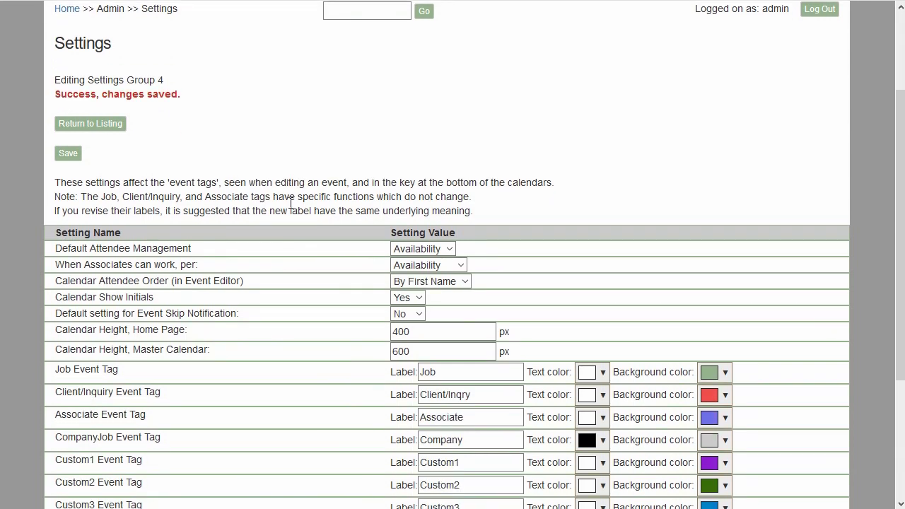
# - Set Calendar Attendee Order to By Last Name and save it
pyautogui.click(407, 282)
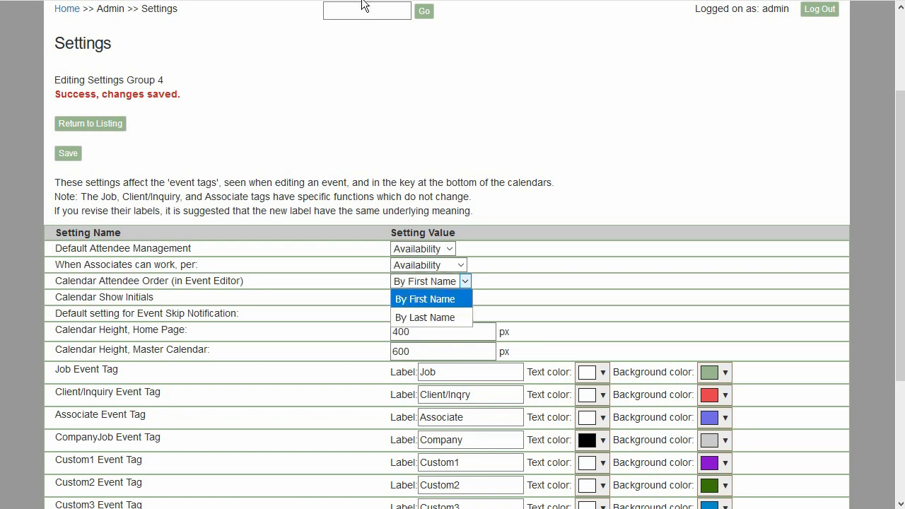
pyautogui.click(373, 184)
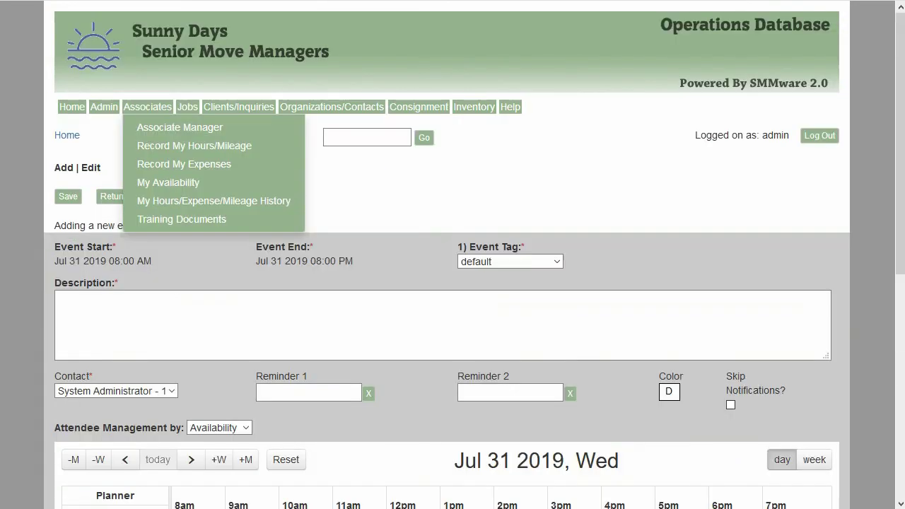
pyautogui.scroll(-3, 360, 237)
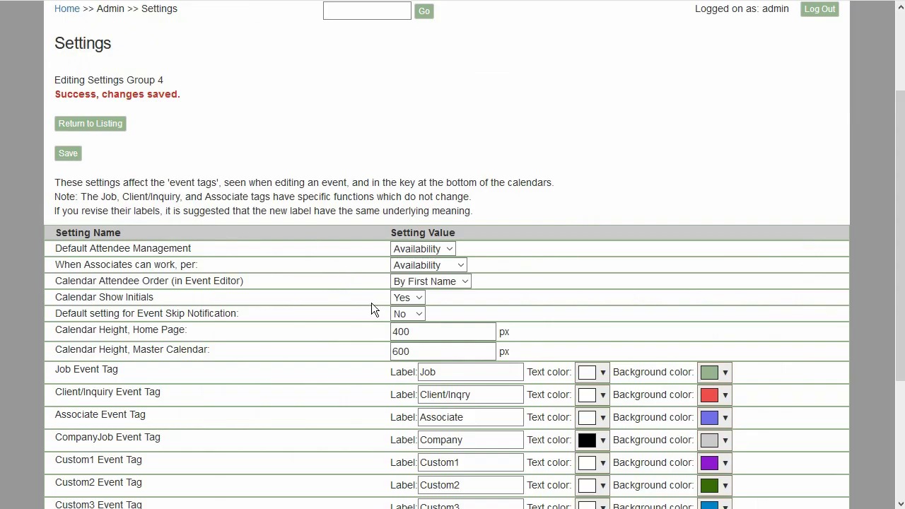
pyautogui.click(417, 281)
pyautogui.click(419, 316)
pyautogui.click(67, 152)
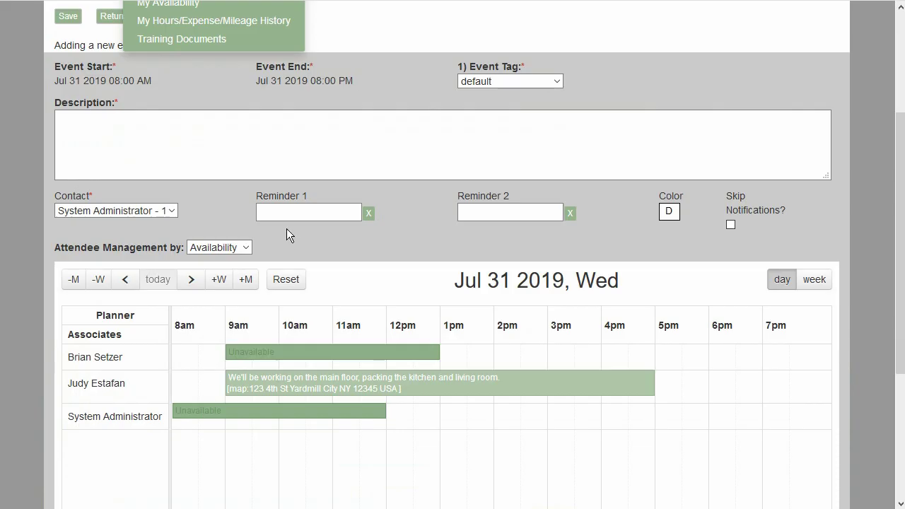
# - Refresh the event planner to confirm surname ordering, then return to Settings Group 4
pyautogui.press('F5')
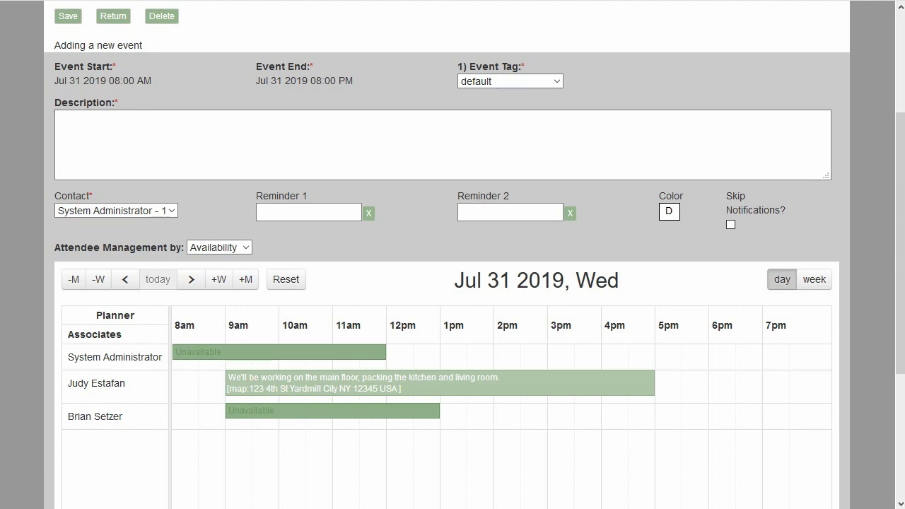
pyautogui.hotkey('ctrl', 'Tab')
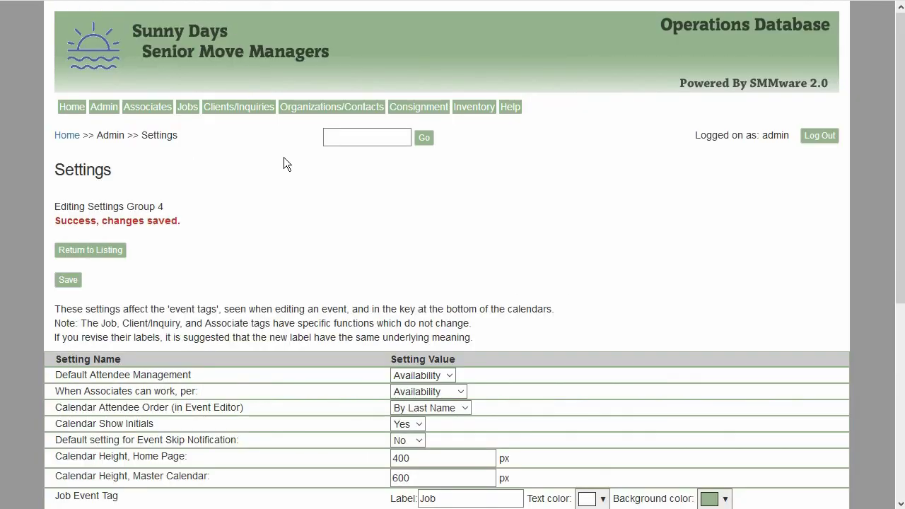
pyautogui.scroll(-2, 284, 157)
pyautogui.scroll(-1, 308, 226)
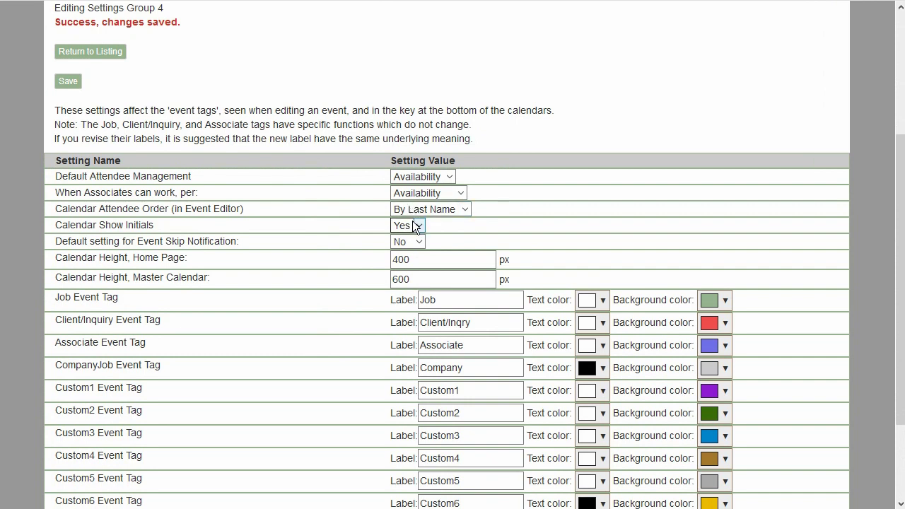
# - Save Calendar Show Initials as No and check the Master Calendar events
pyautogui.click(418, 225)
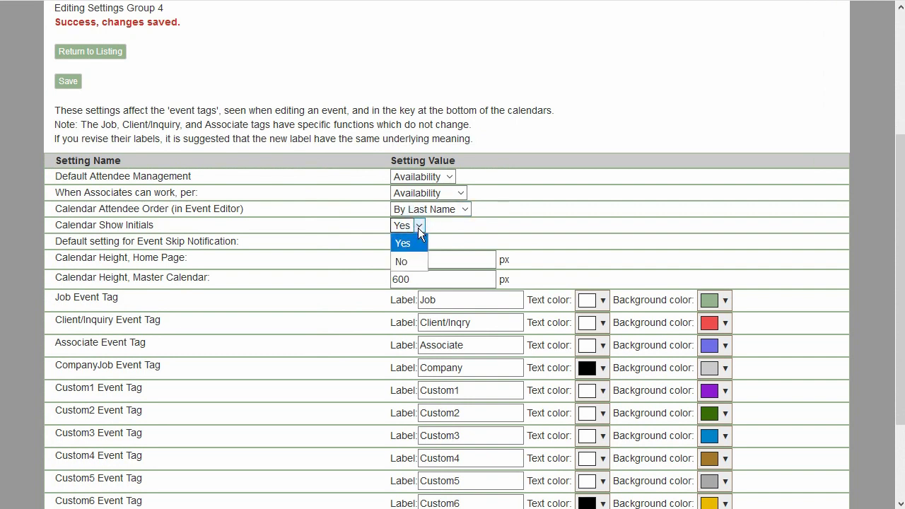
pyautogui.click(411, 256)
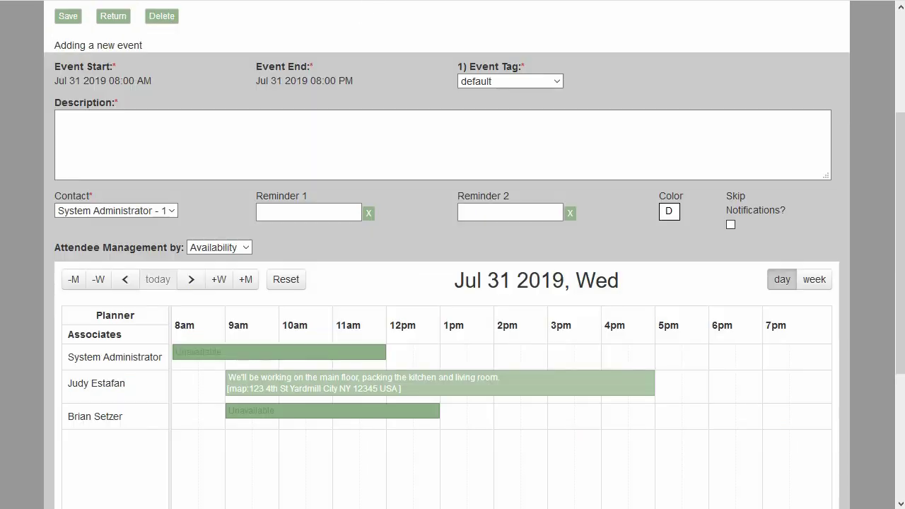
pyautogui.click(84, 15)
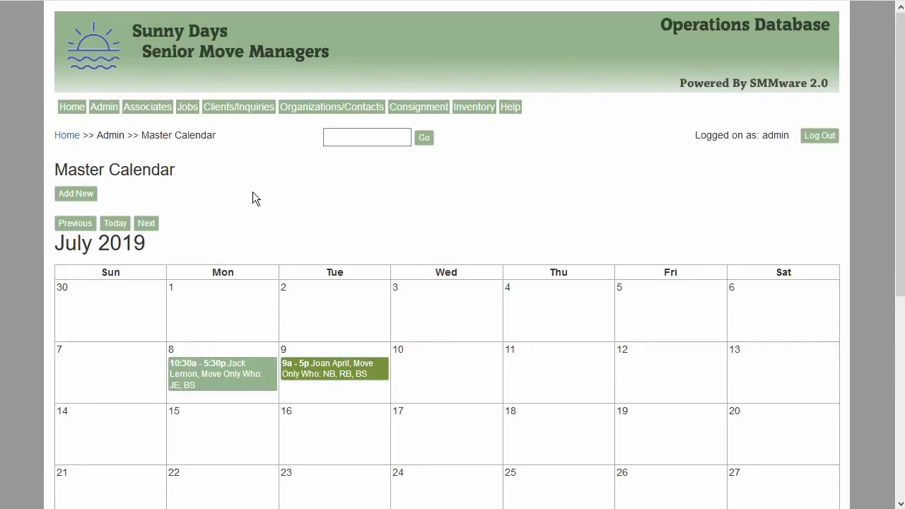
pyautogui.scroll(-2, 252, 191)
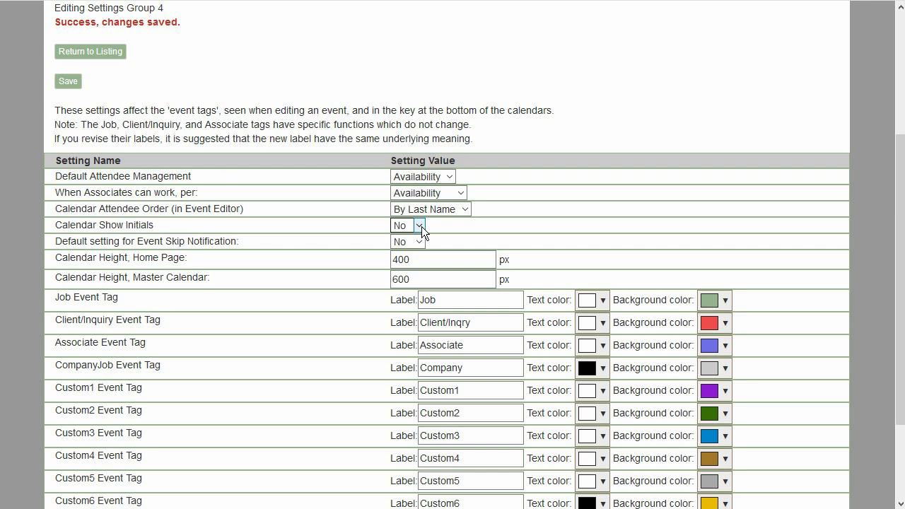
pyautogui.click(71, 84)
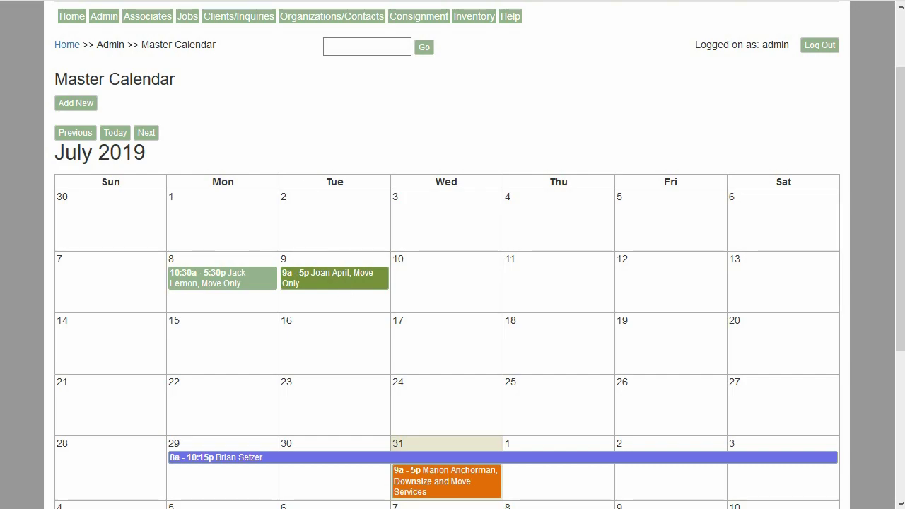
# - Back in Settings, switch Calendar Show Initials back to Yes
pyautogui.hotkey('alt', 'Left')
pyautogui.scroll(-2, 284, 232)
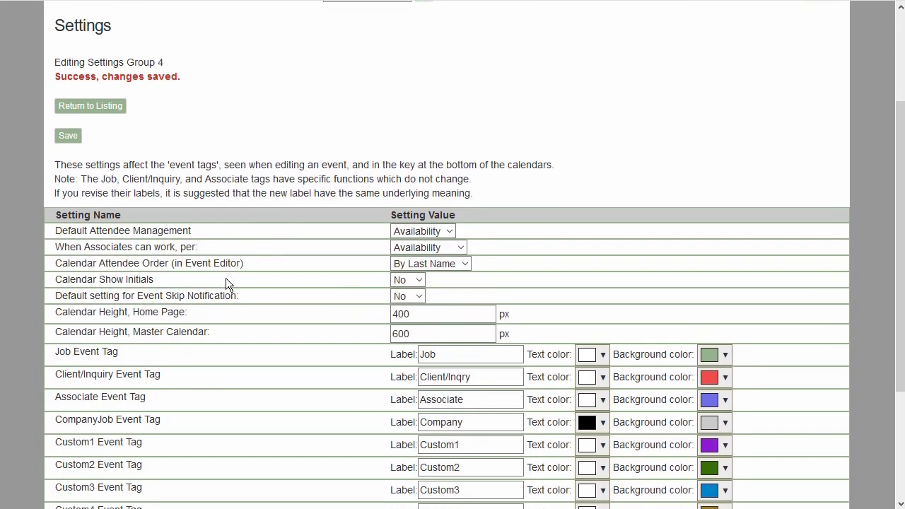
pyautogui.click(409, 280)
pyautogui.click(405, 296)
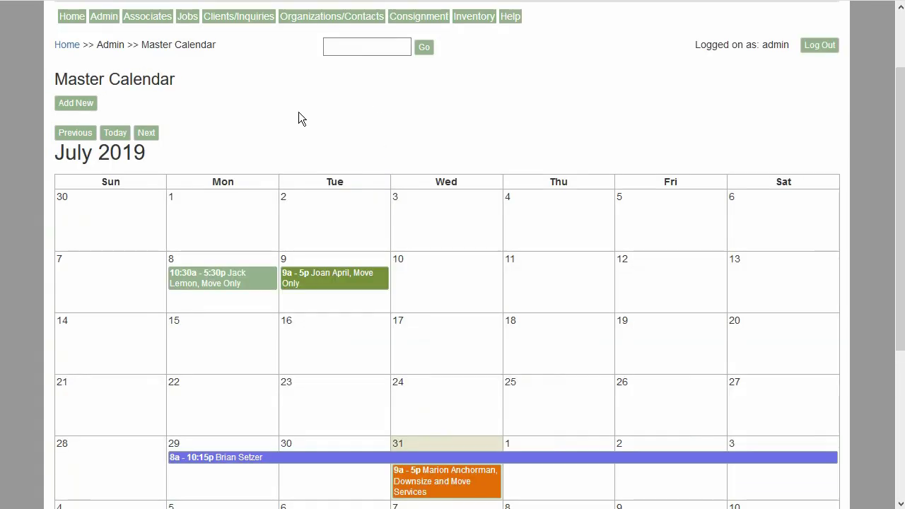
# - Check the Master Calendar, then save Default Event Skip Notification as Yes
pyautogui.click(78, 103)
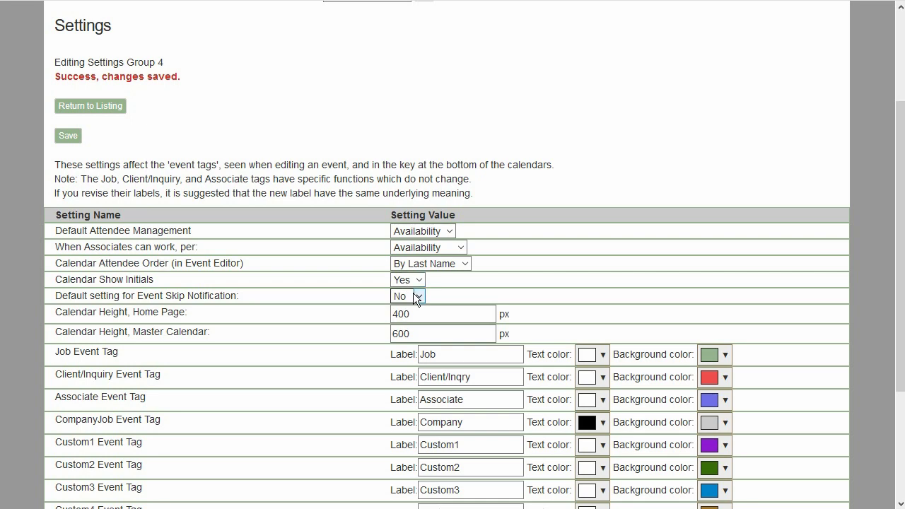
pyautogui.click(413, 296)
pyautogui.click(409, 313)
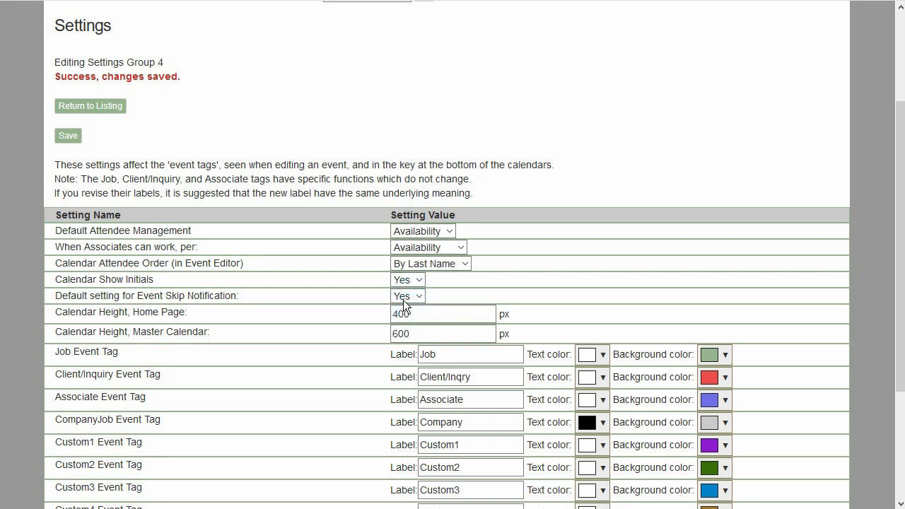
pyautogui.click(64, 142)
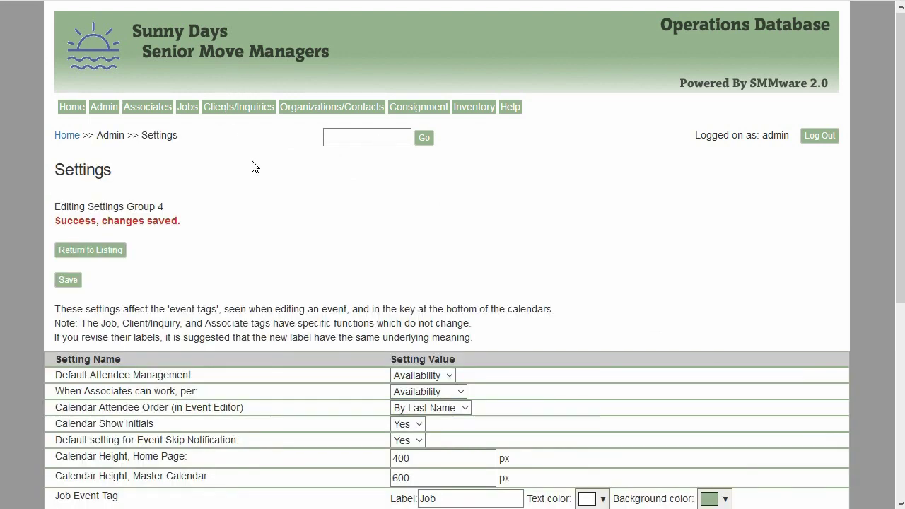
# - Change Default Event Skip Notification back to No
pyautogui.scroll(-2, 211, 277)
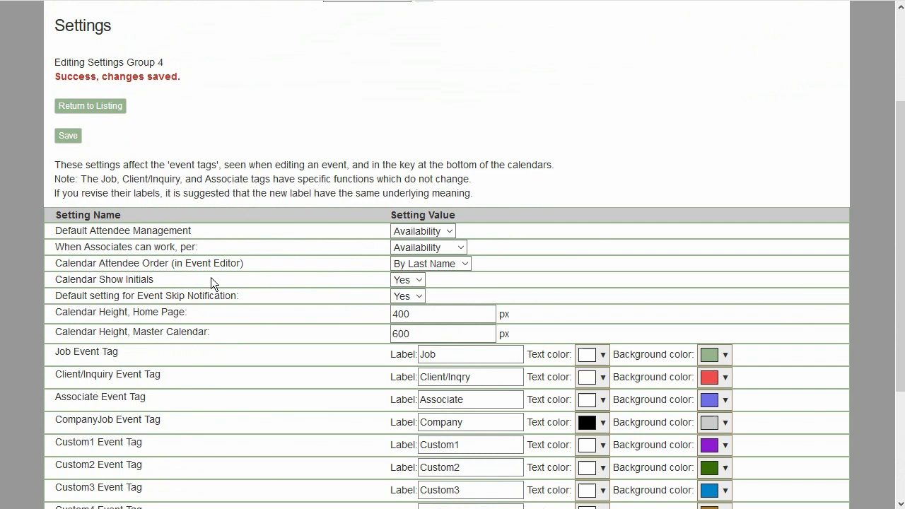
pyautogui.click(419, 296)
pyautogui.click(403, 331)
# - Set the Home Page calendar height to 200 px and save, checking the home dashboard
pyautogui.scroll(-1, 306, 158)
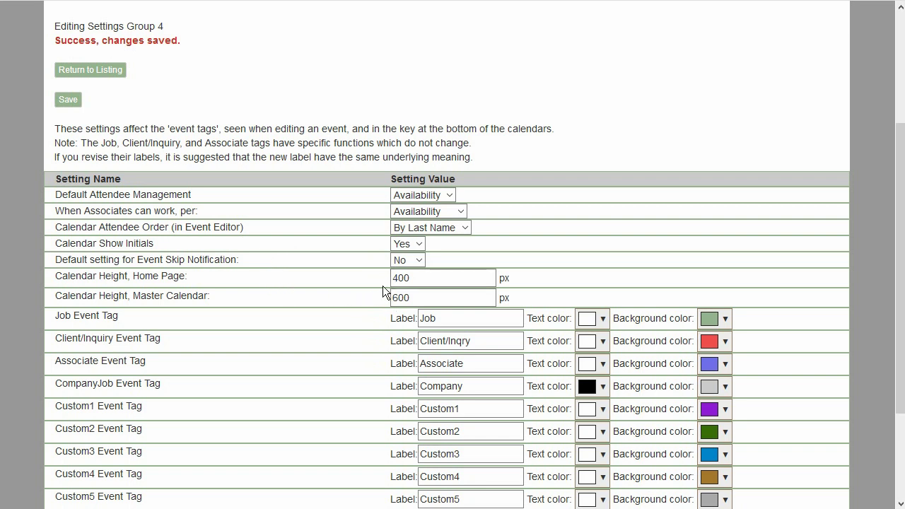
pyautogui.click(398, 296)
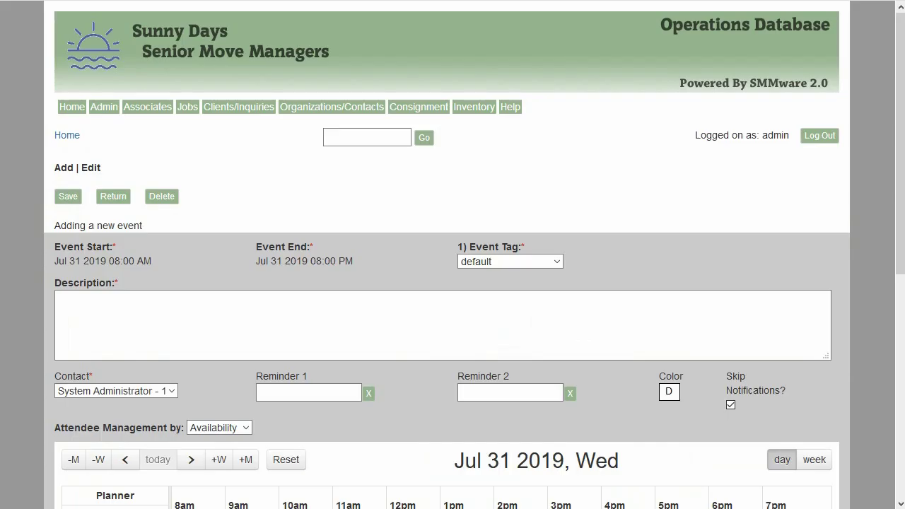
pyautogui.click(71, 107)
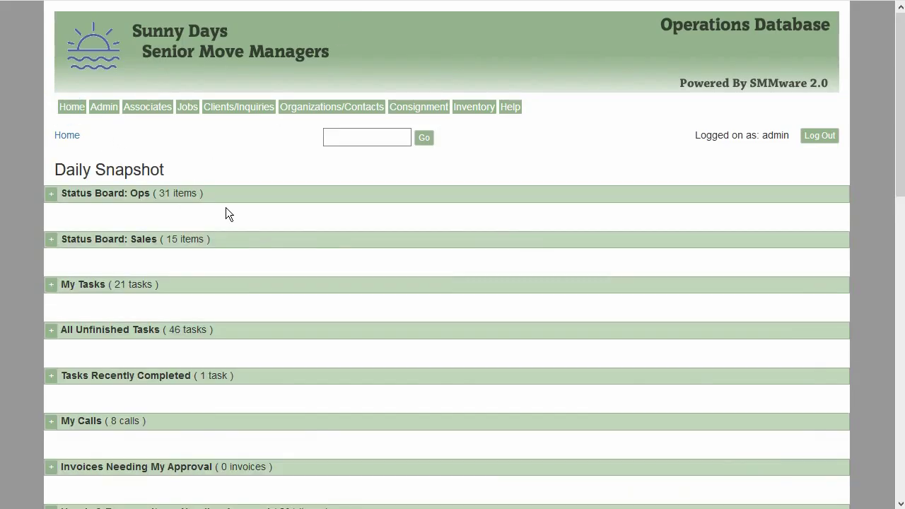
pyautogui.scroll(-4, 226, 207)
pyautogui.scroll(-2, 230, 208)
pyautogui.scroll(-3, 234, 210)
pyautogui.scroll(-1, 242, 210)
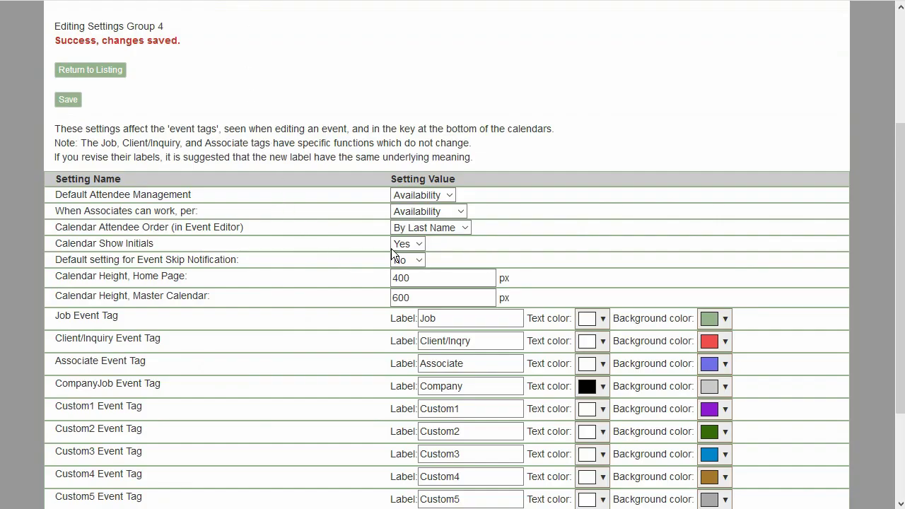
pyautogui.click(398, 279)
pyautogui.doubleClick(397, 278)
pyautogui.write('200')
pyautogui.click(68, 99)
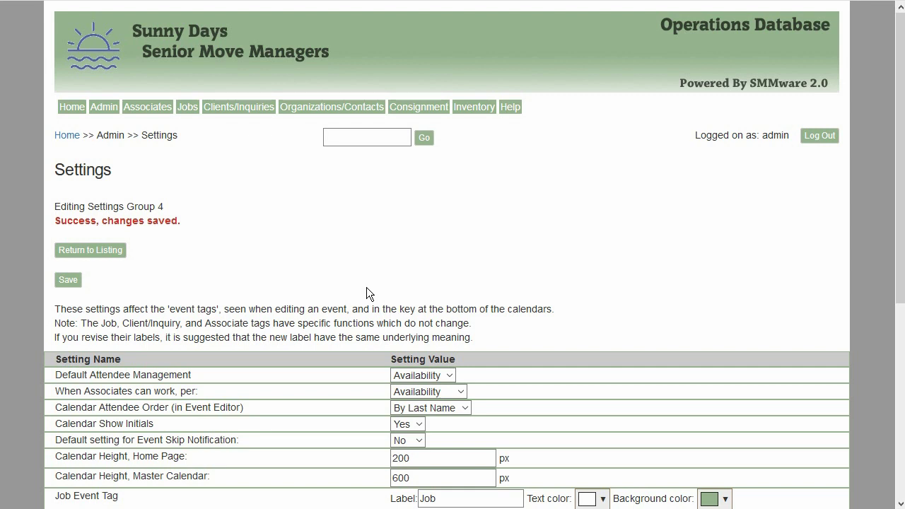
# - Restore the Home Page calendar height to 400 px
pyautogui.moveTo(400, 458); pyautogui.dragTo(392, 458)
pyautogui.write('4')
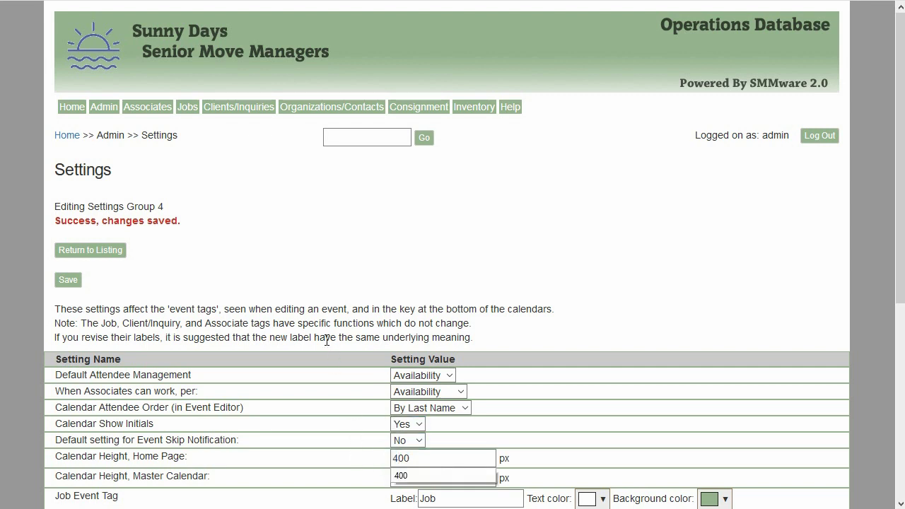
pyautogui.click(323, 231)
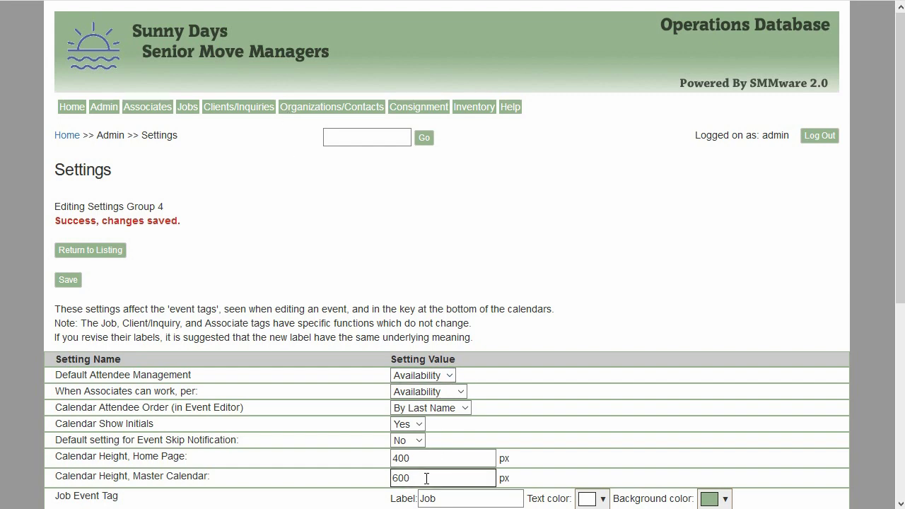
pyautogui.scroll(-1, 412, 425)
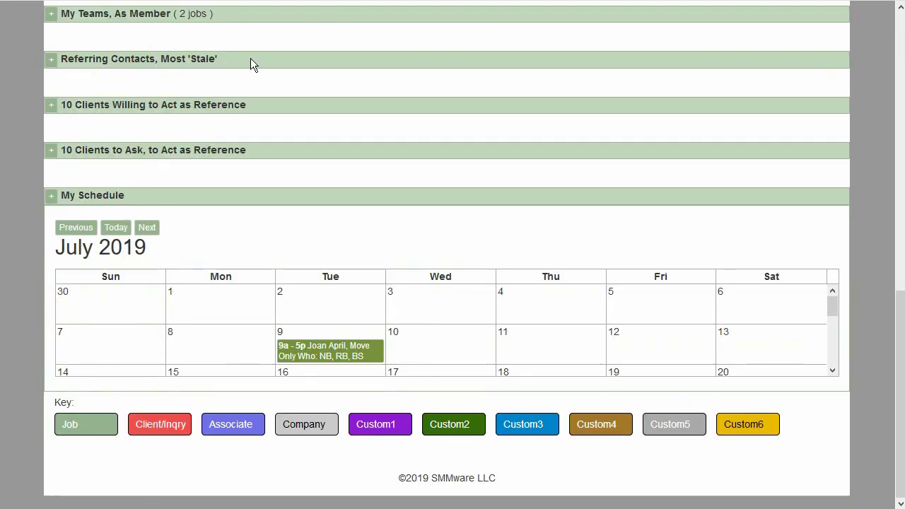
pyautogui.scroll(1, 251, 58)
pyautogui.scroll(3, 161, 60)
pyautogui.scroll(1, 120, 54)
pyautogui.scroll(1, 120, 54)
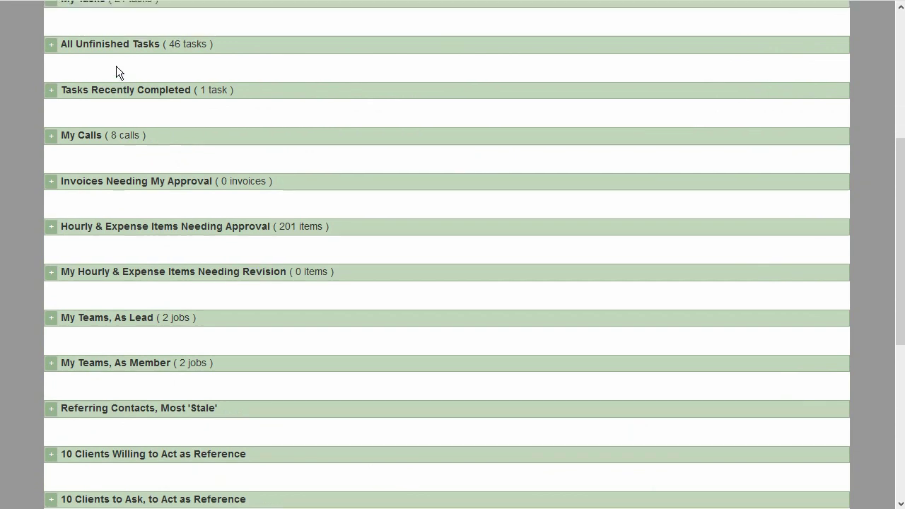
pyautogui.scroll(1, 116, 66)
pyautogui.scroll(3, 111, 54)
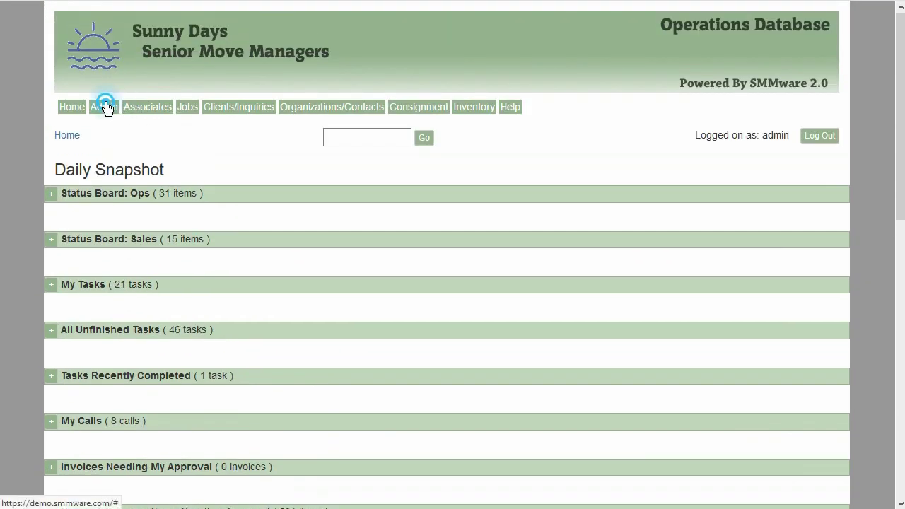
# - View the Master Calendar, then set its height to 200 px and save
pyautogui.click(171, 237)
pyautogui.scroll(-1, 232, 230)
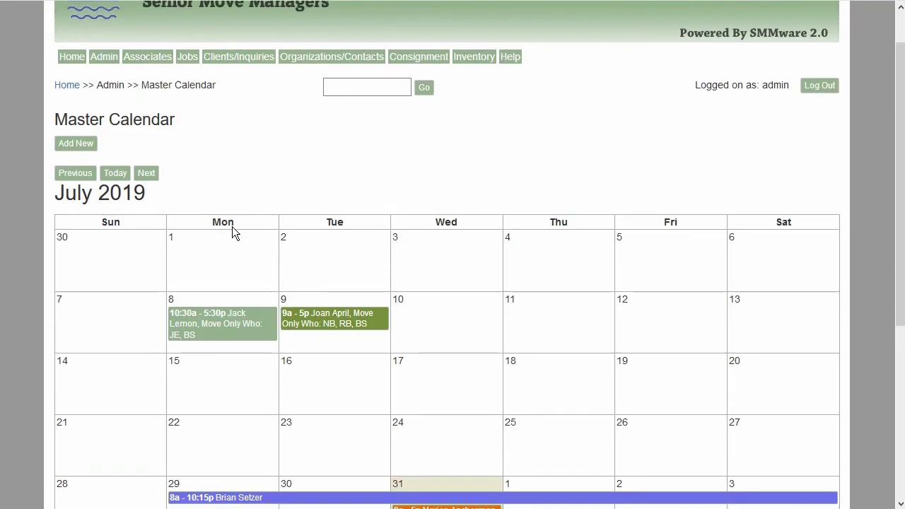
pyautogui.scroll(-3, 231, 230)
pyautogui.scroll(1, 232, 230)
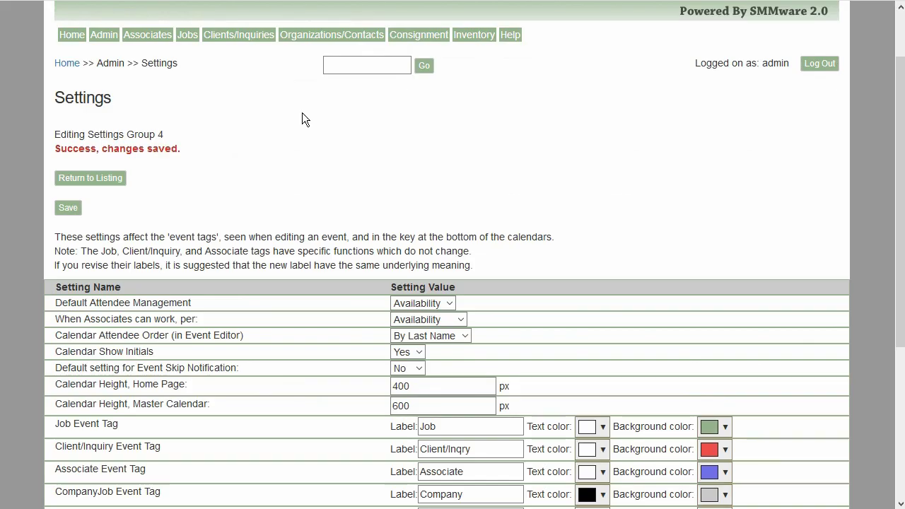
pyautogui.click(392, 406)
pyautogui.write('2')
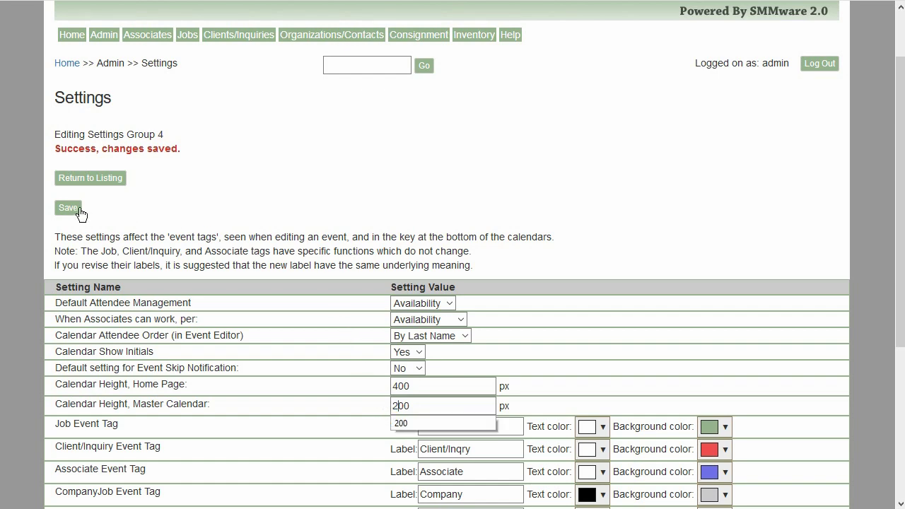
pyautogui.click(80, 213)
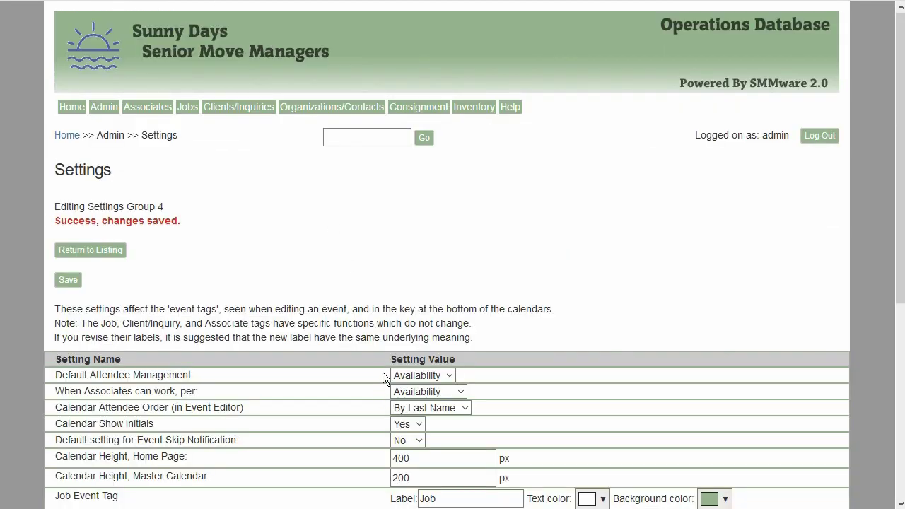
# - Restore the Master Calendar height to 600 px
pyautogui.scroll(-3, 383, 371)
pyautogui.moveTo(397, 351); pyautogui.dragTo(363, 350)
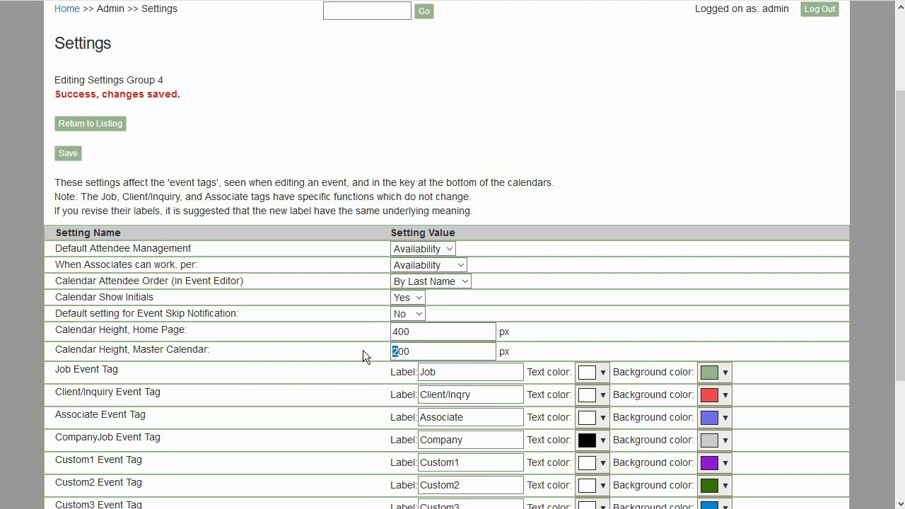
pyautogui.write('6')
pyautogui.scroll(-3, 374, 247)
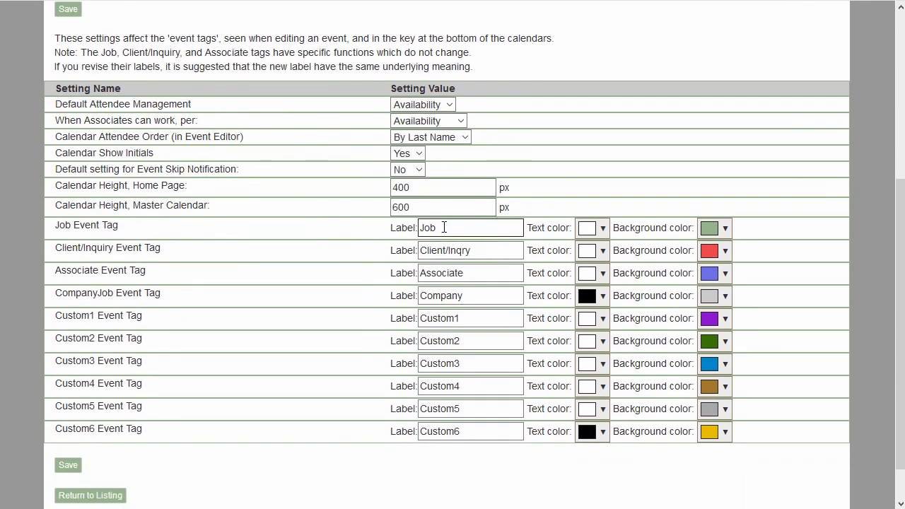
# - Rename the Job event tag to Bob and give it a cyan background
pyautogui.moveTo(441, 227); pyautogui.dragTo(422, 248)
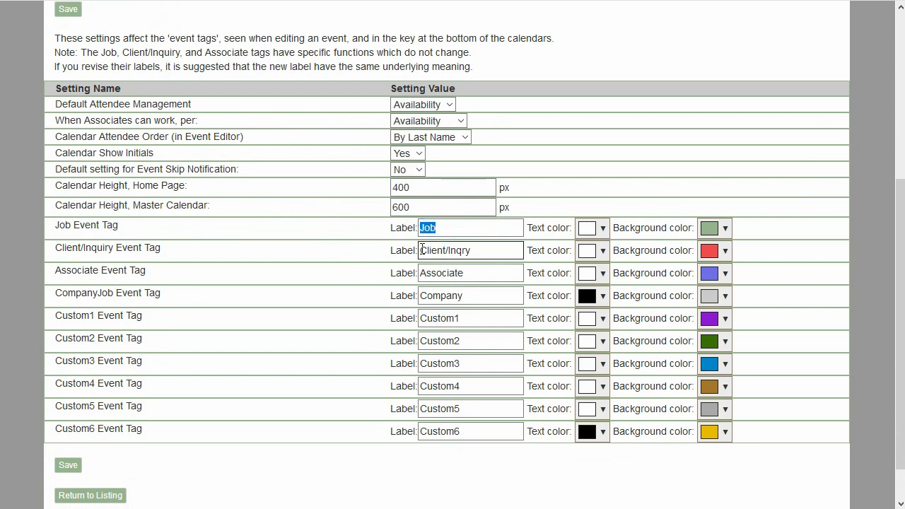
pyautogui.write('Bob')
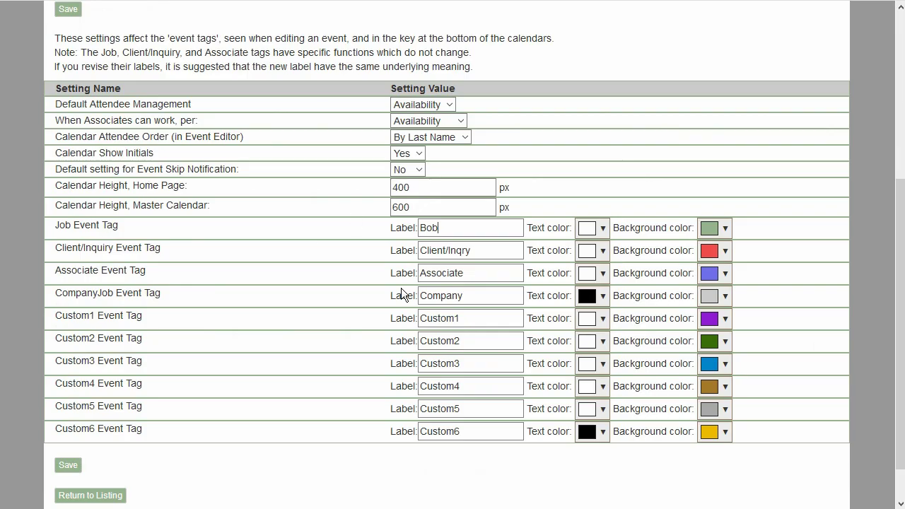
pyautogui.click(725, 228)
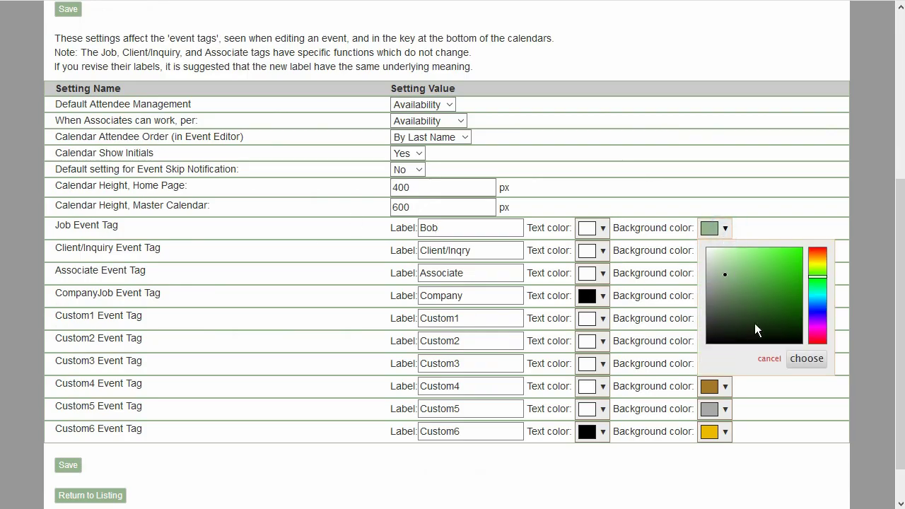
pyautogui.click(821, 294)
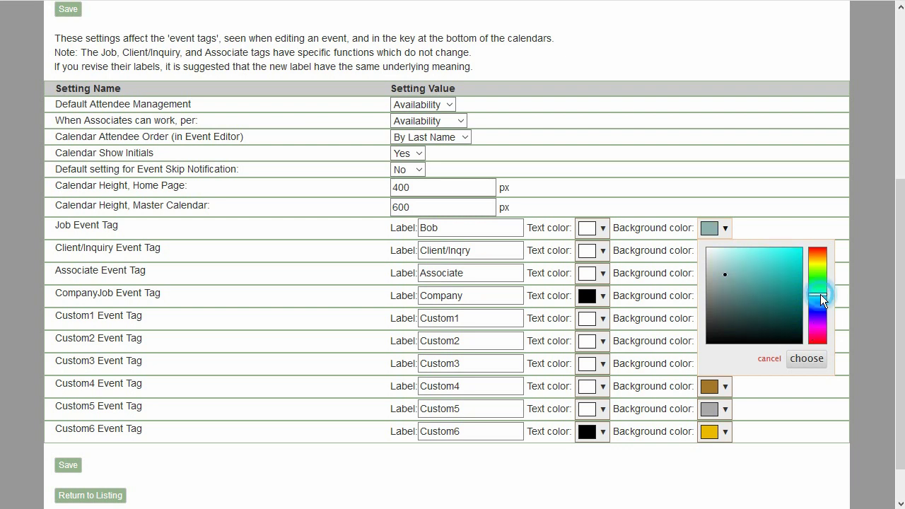
pyautogui.click(800, 360)
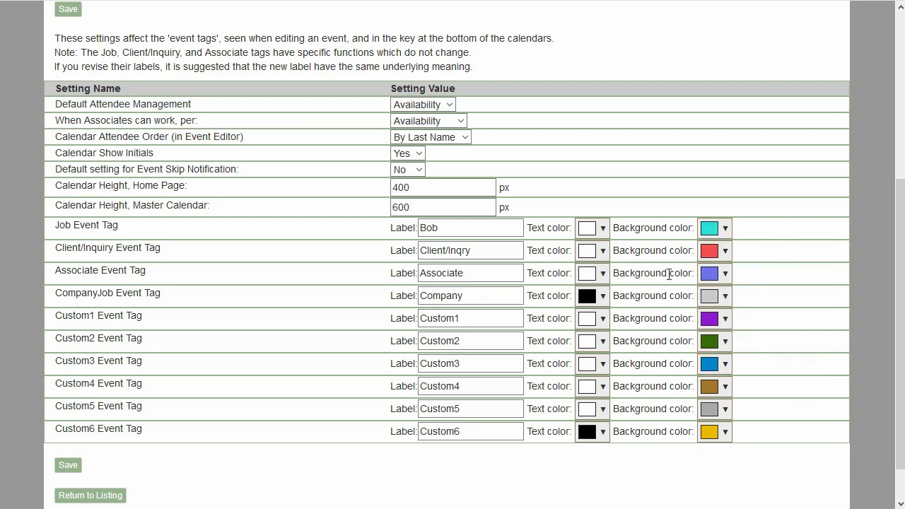
# - Give the Bob tag yellow-green text and save the tag settings
pyautogui.click(601, 229)
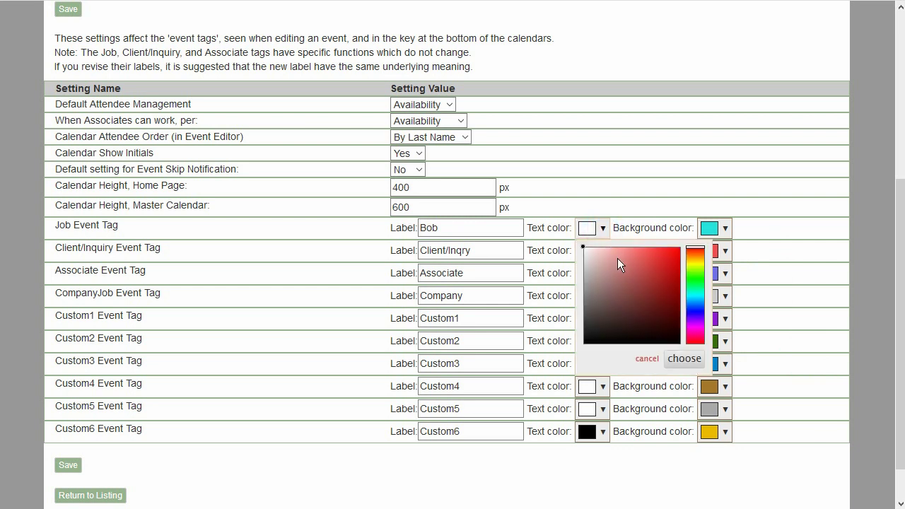
pyautogui.click(697, 264)
pyautogui.click(667, 258)
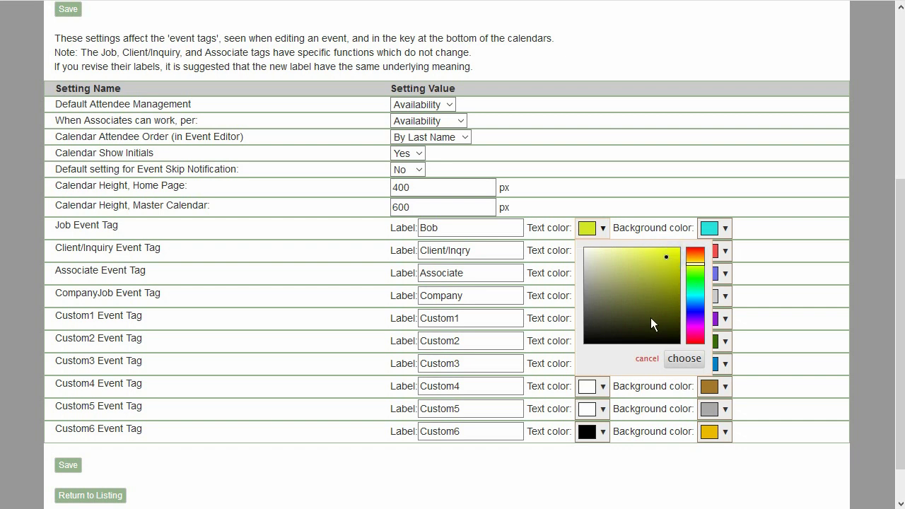
pyautogui.click(683, 358)
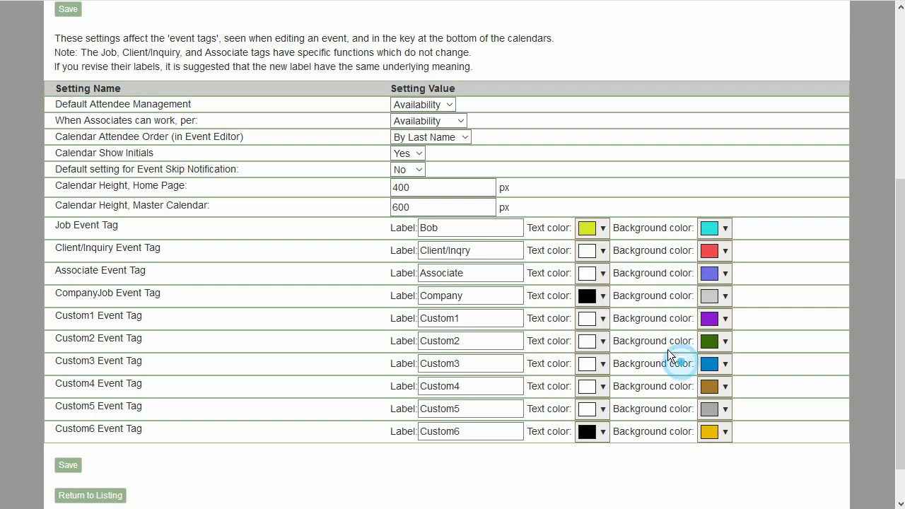
pyautogui.click(447, 233)
pyautogui.click(71, 467)
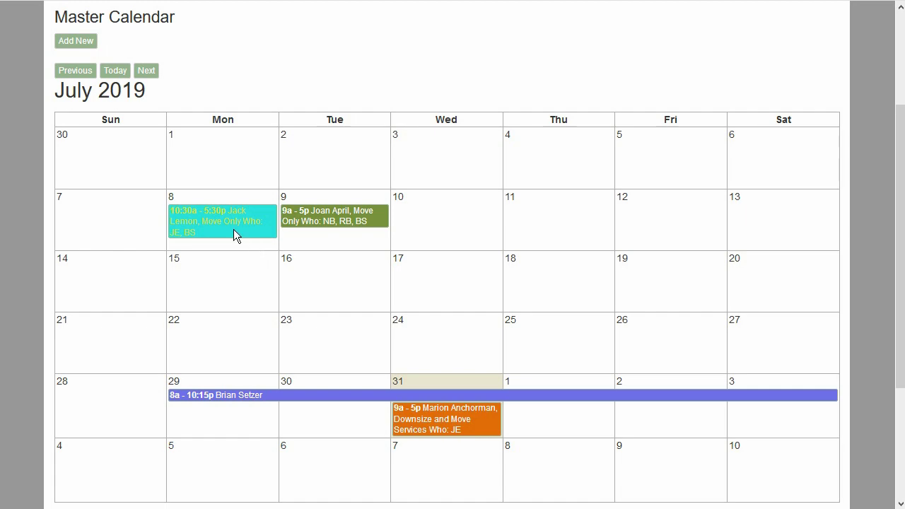
pyautogui.scroll(-3, 233, 229)
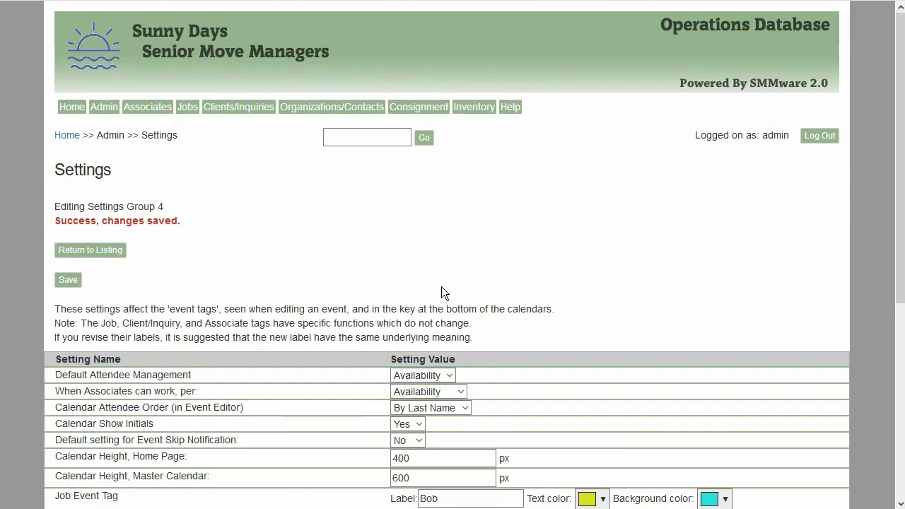
# - Recolour the Bob tag to black text on a green background and save Settings Group 4
pyautogui.scroll(-5, 441, 286)
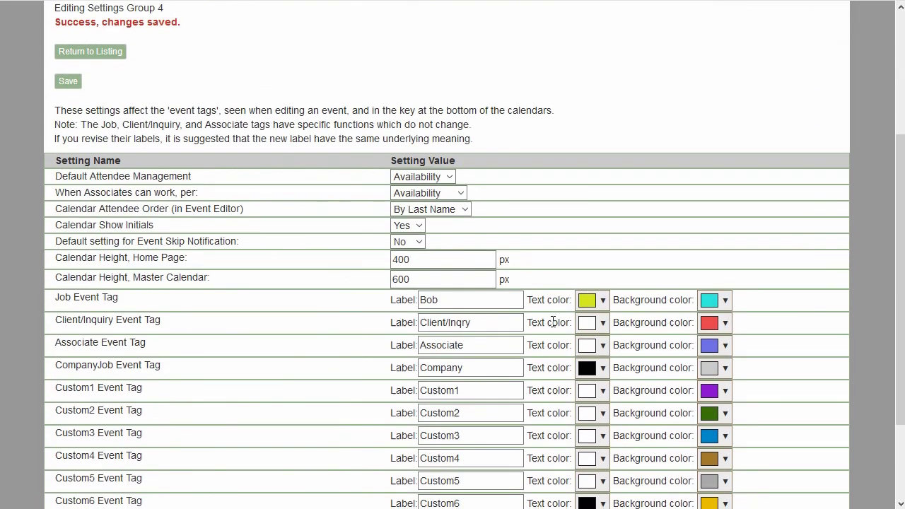
pyautogui.click(602, 300)
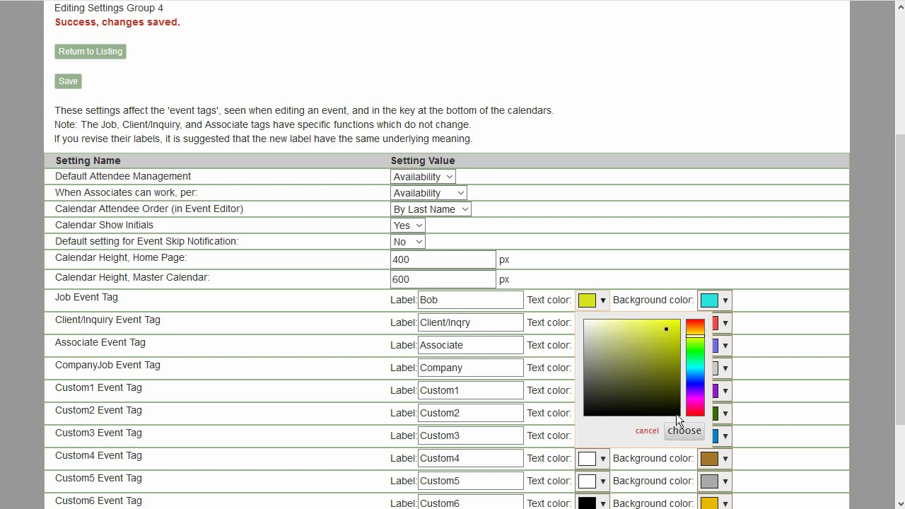
pyautogui.click(675, 413)
pyautogui.click(683, 432)
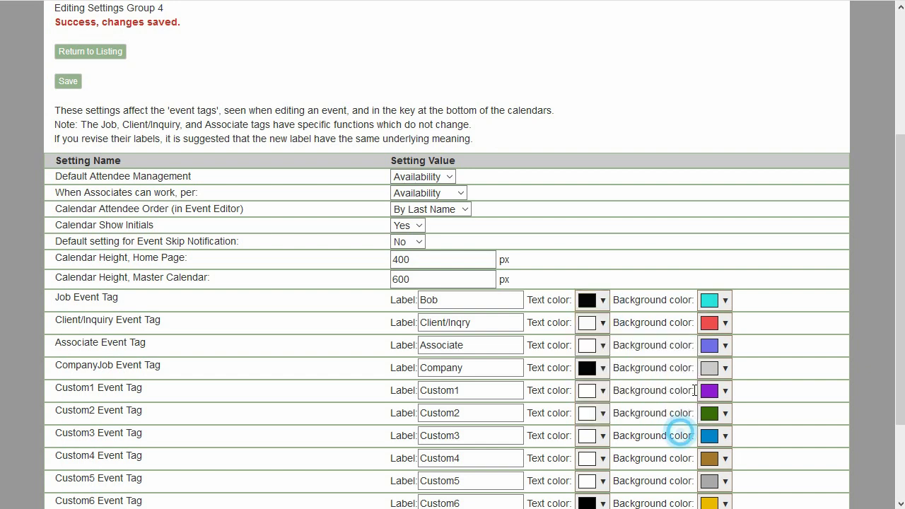
pyautogui.click(724, 300)
pyautogui.click(816, 347)
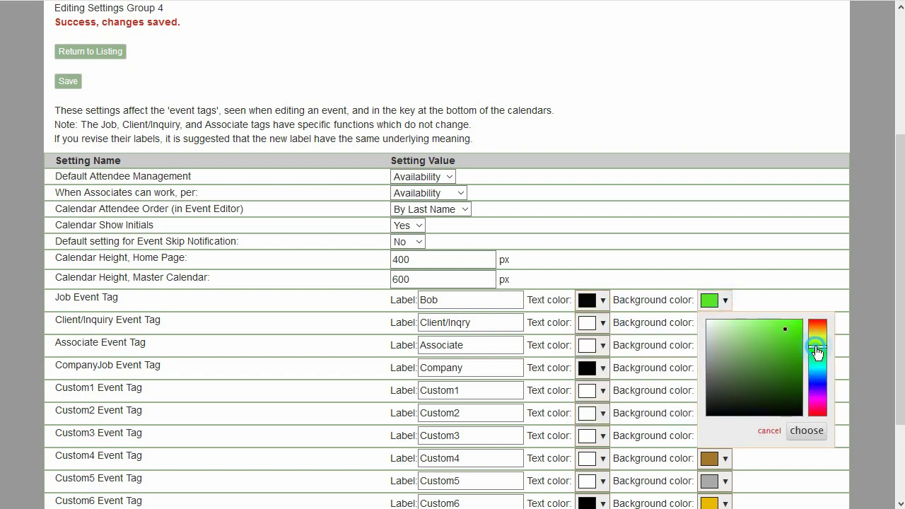
pyautogui.click(785, 341)
pyautogui.click(817, 438)
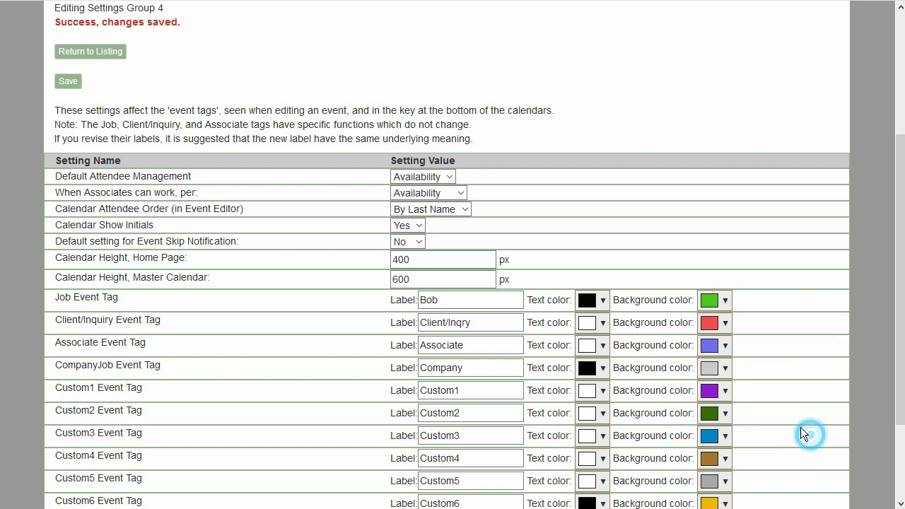
pyautogui.scroll(-3, 553, 208)
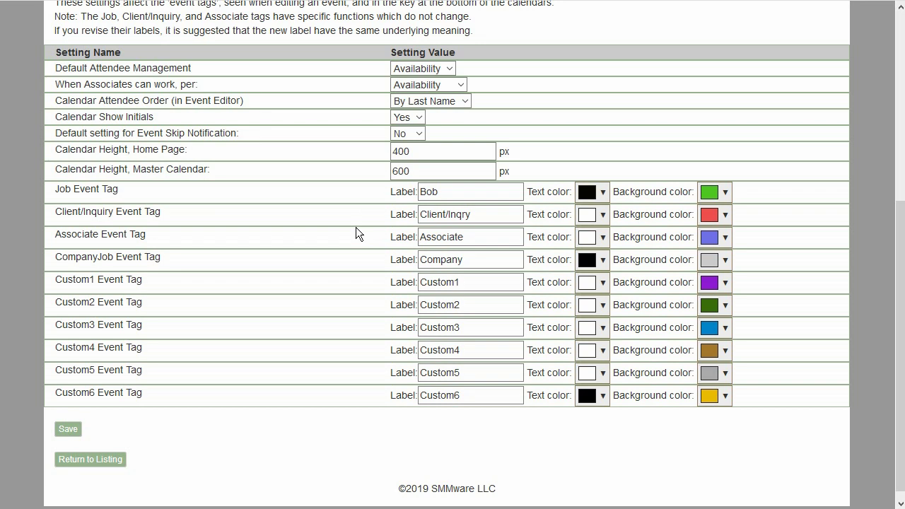
pyautogui.click(70, 429)
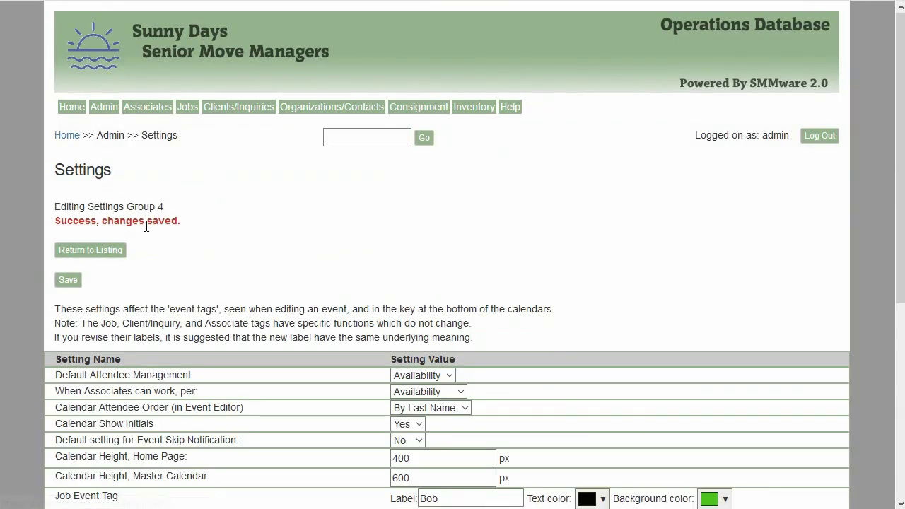
# - Return to the settings listing and open the fee and payment model group for editing
pyautogui.click(109, 250)
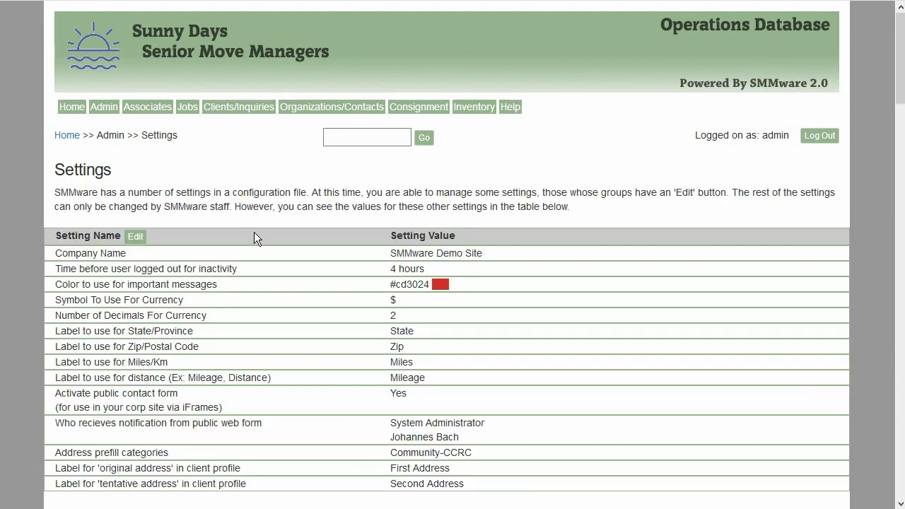
pyautogui.scroll(-5, 254, 232)
pyautogui.scroll(-2, 256, 232)
pyautogui.scroll(-2, 257, 232)
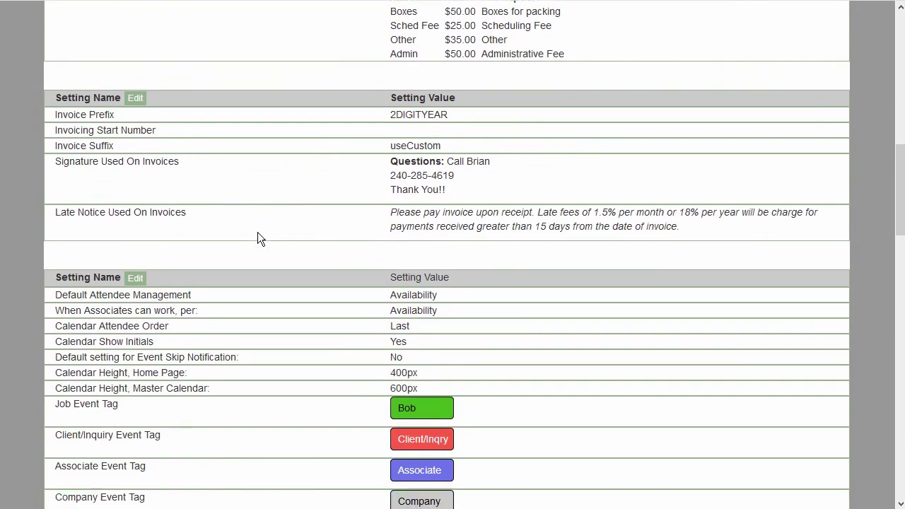
pyautogui.scroll(-3, 258, 238)
pyautogui.scroll(-2, 257, 238)
pyautogui.scroll(-1, 257, 238)
pyautogui.scroll(-2, 257, 237)
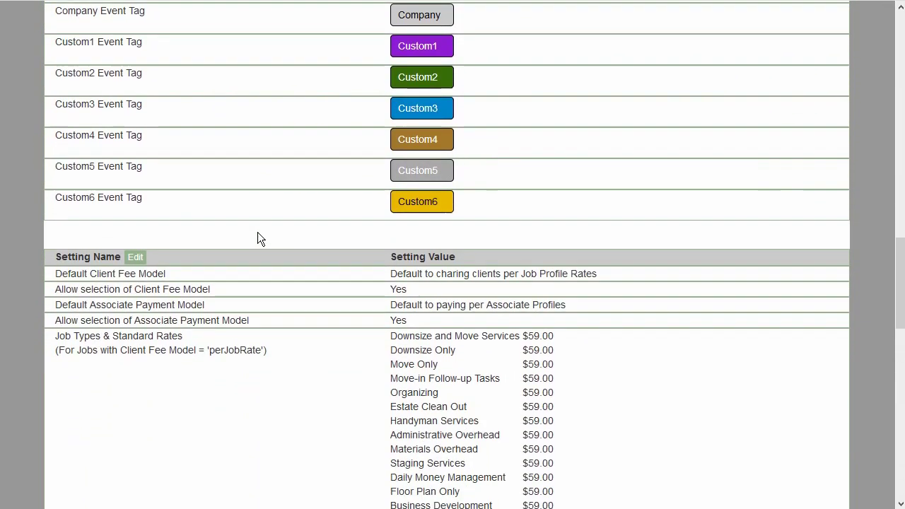
pyautogui.scroll(-2, 257, 238)
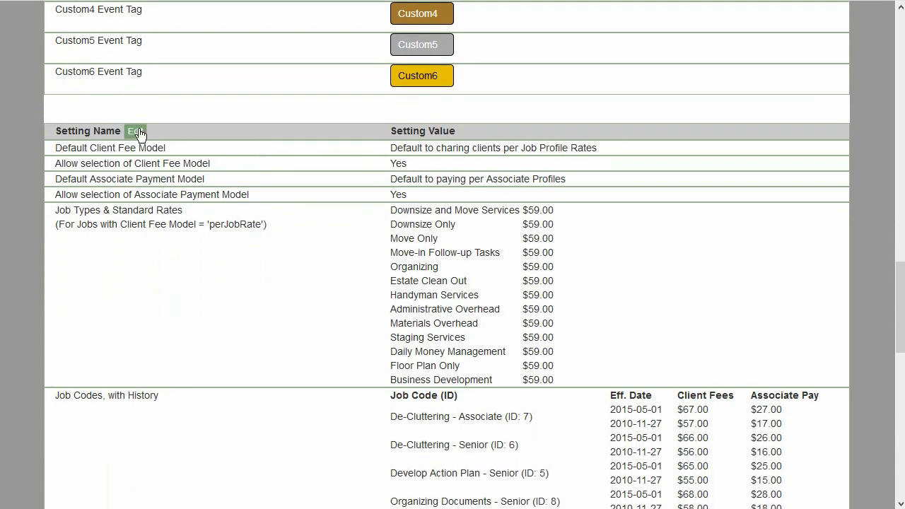
pyautogui.click(135, 132)
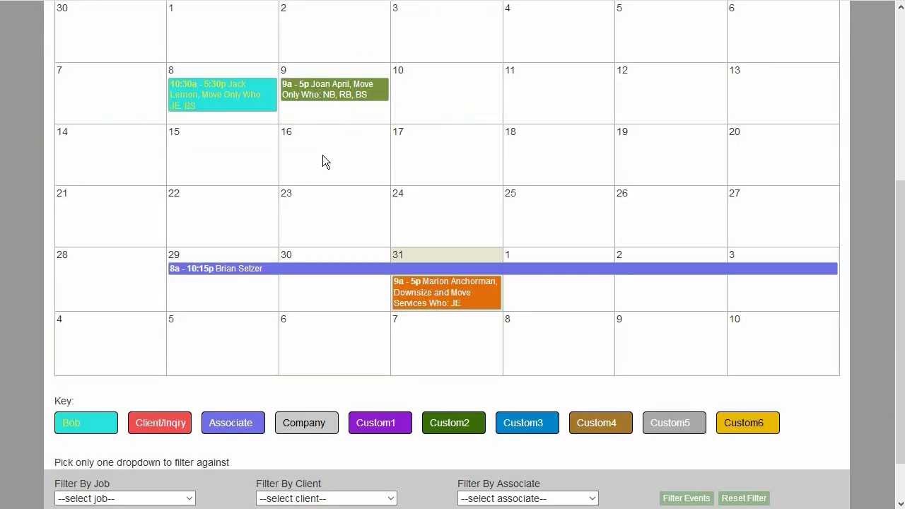
pyautogui.scroll(5, 318, 155)
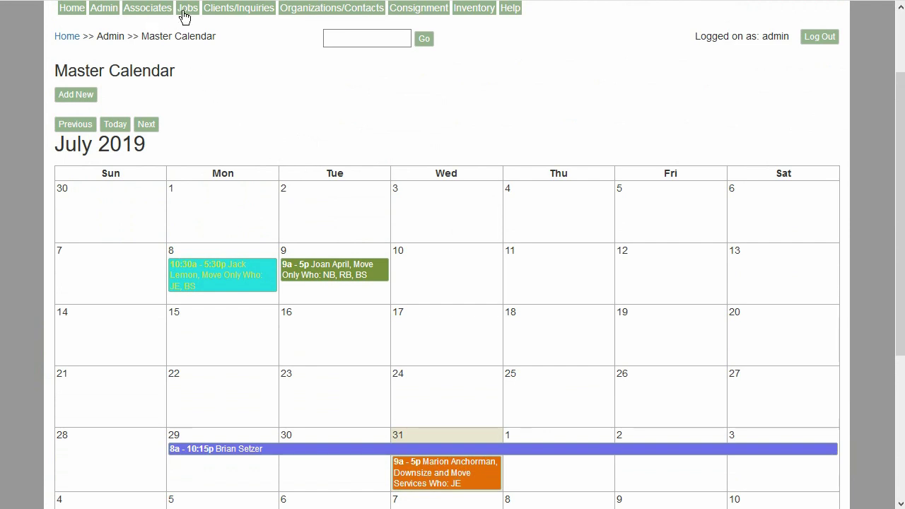
# - Start a new job for a selected client from Manage Jobs
pyautogui.click(198, 27)
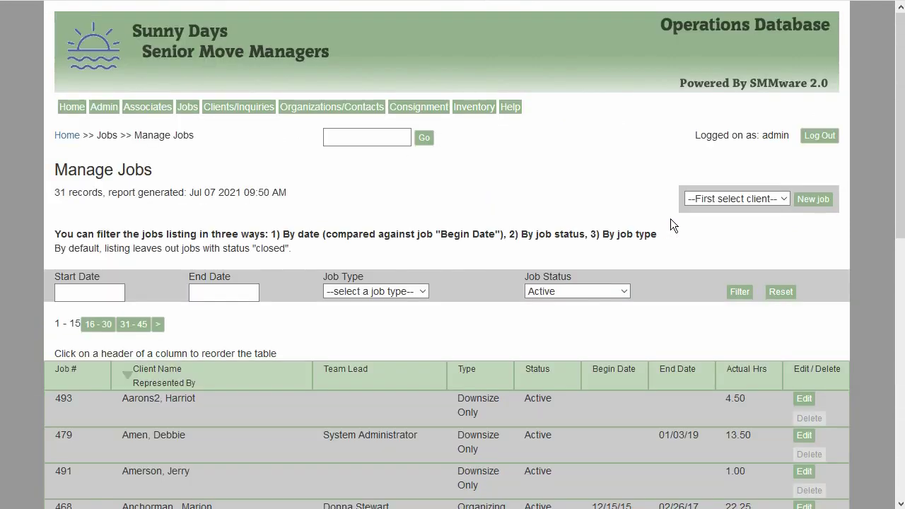
pyautogui.click(710, 200)
pyautogui.click(731, 253)
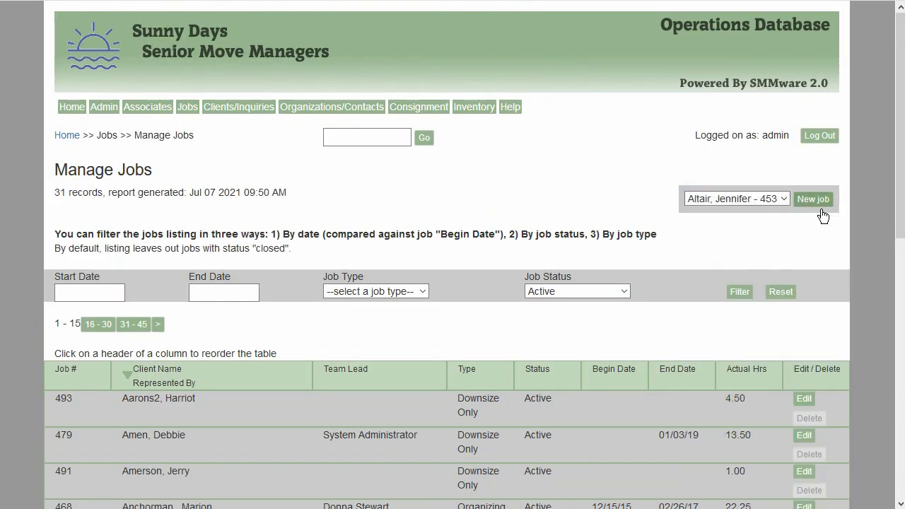
pyautogui.click(819, 205)
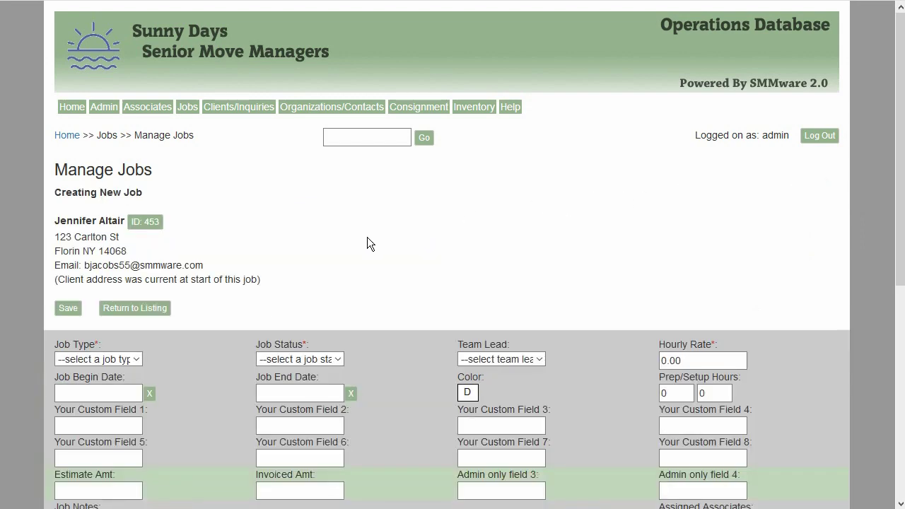
pyautogui.scroll(-5, 333, 240)
# - Set the new job's Client Fee Model to Per Job Code
pyautogui.click(296, 335)
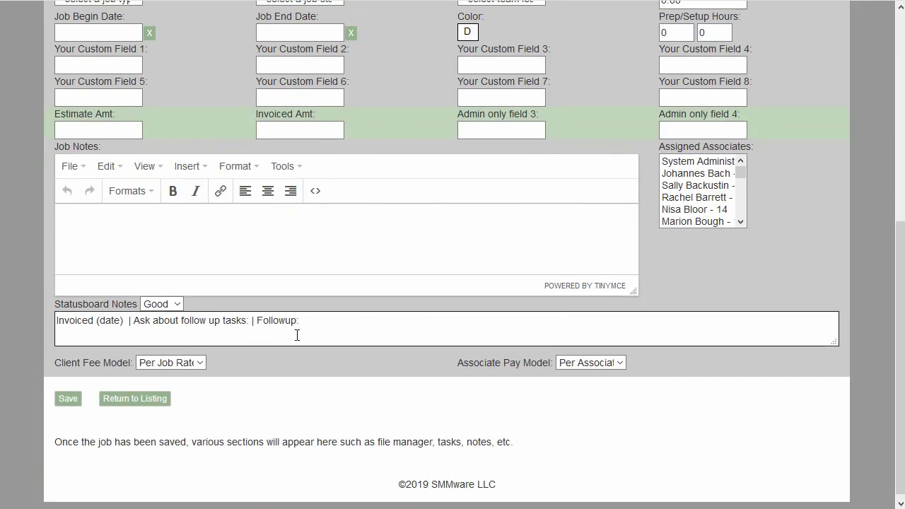
pyautogui.click(202, 366)
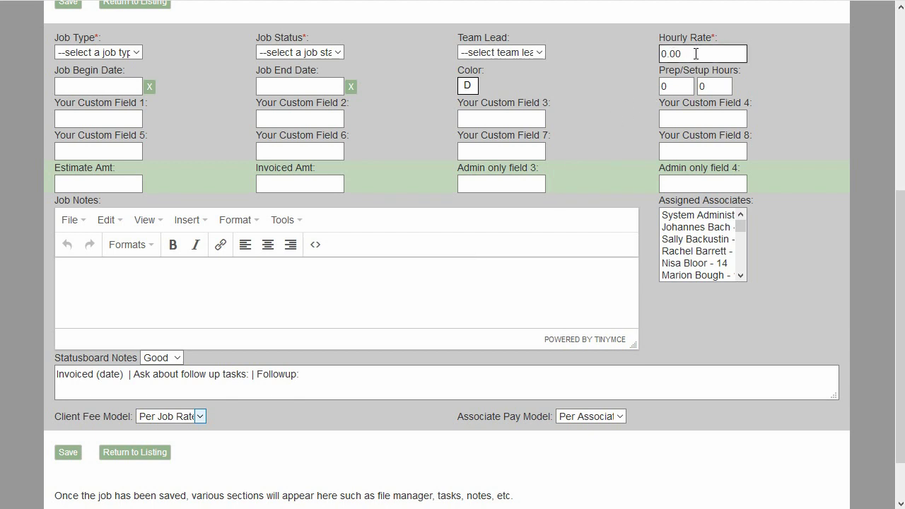
pyautogui.doubleClick(670, 53)
pyautogui.click(188, 416)
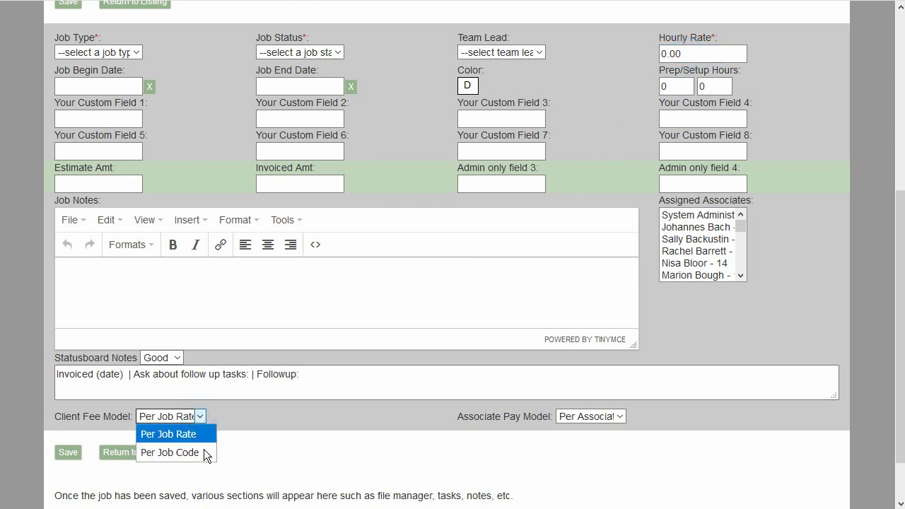
pyautogui.click(199, 452)
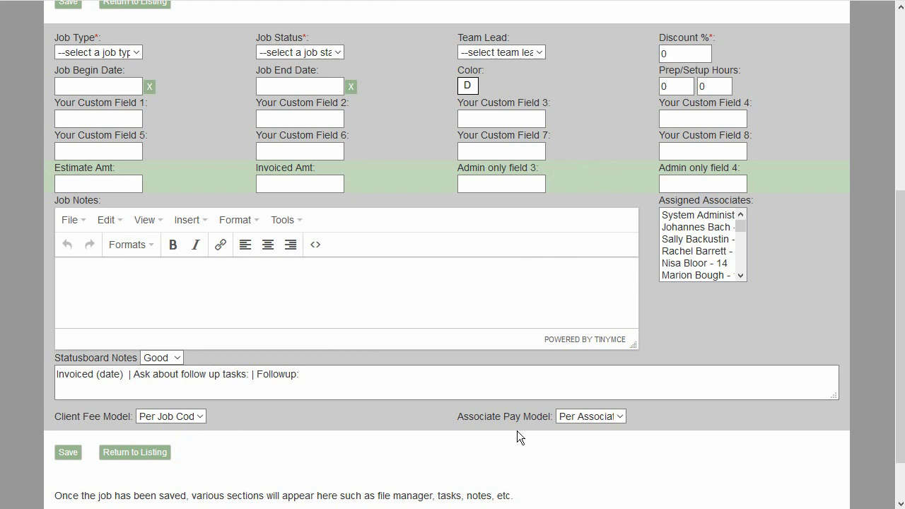
pyautogui.click(584, 416)
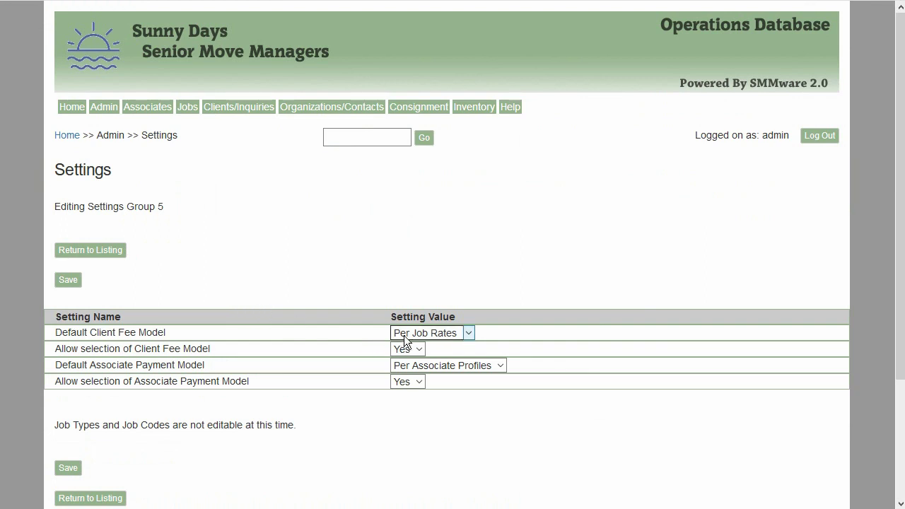
# - Make Per Job Codes the default client fee, disallow Associate Payment Model selection, and save
pyautogui.click(406, 333)
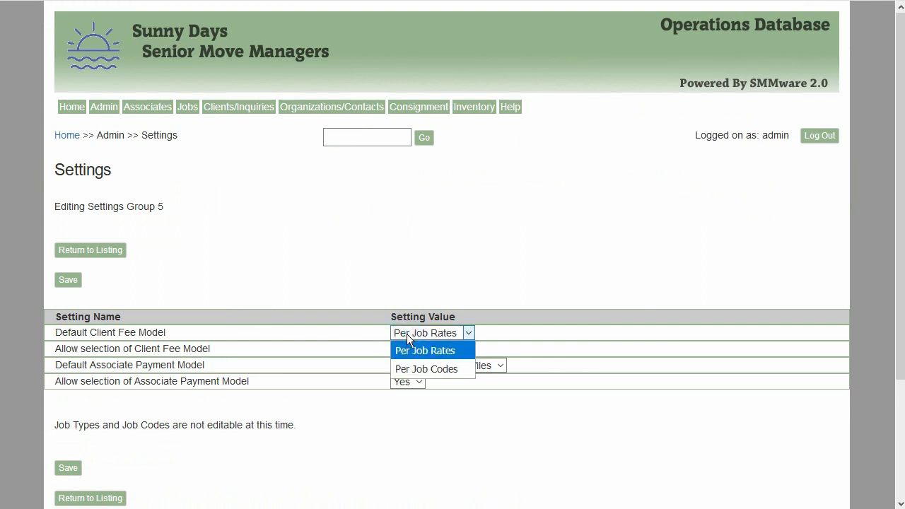
pyautogui.click(415, 369)
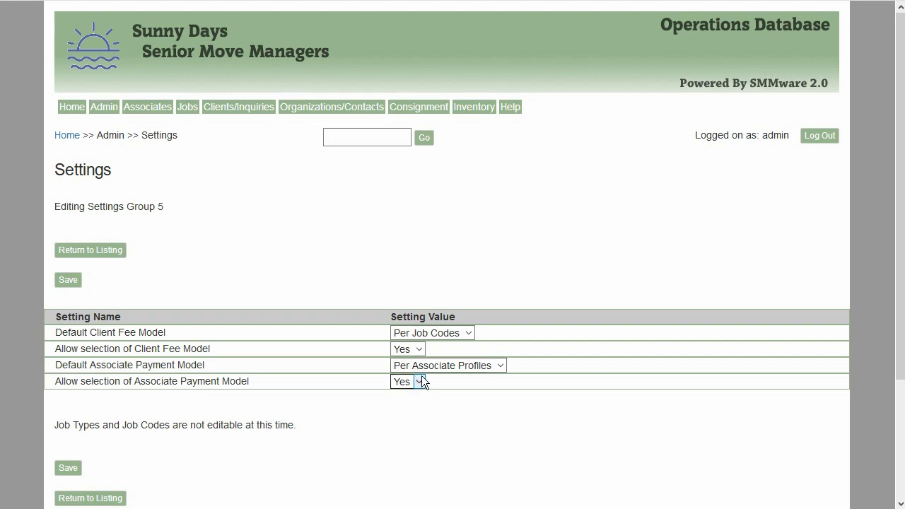
pyautogui.click(420, 381)
pyautogui.click(412, 416)
pyautogui.click(72, 281)
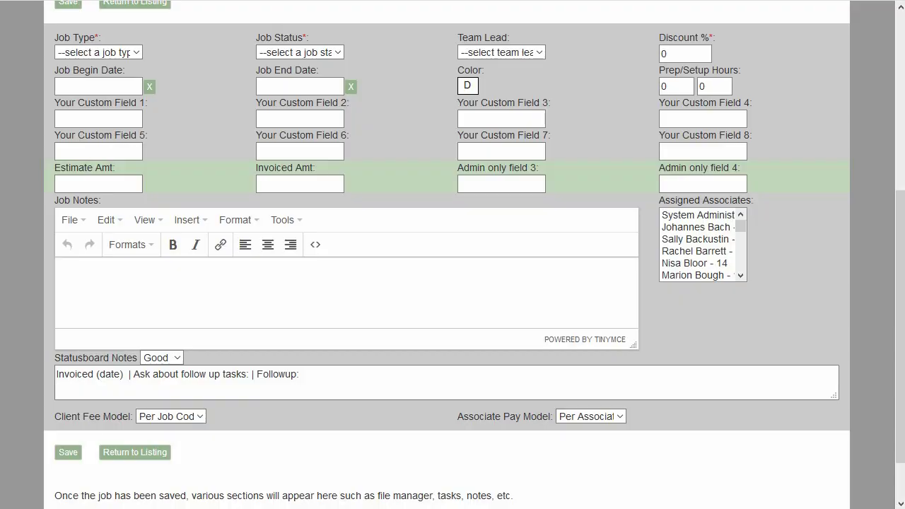
# - Reload the new job form, resending data, and confirm only Client Fee Model remains
pyautogui.press('F5')
pyautogui.click(614, 222)
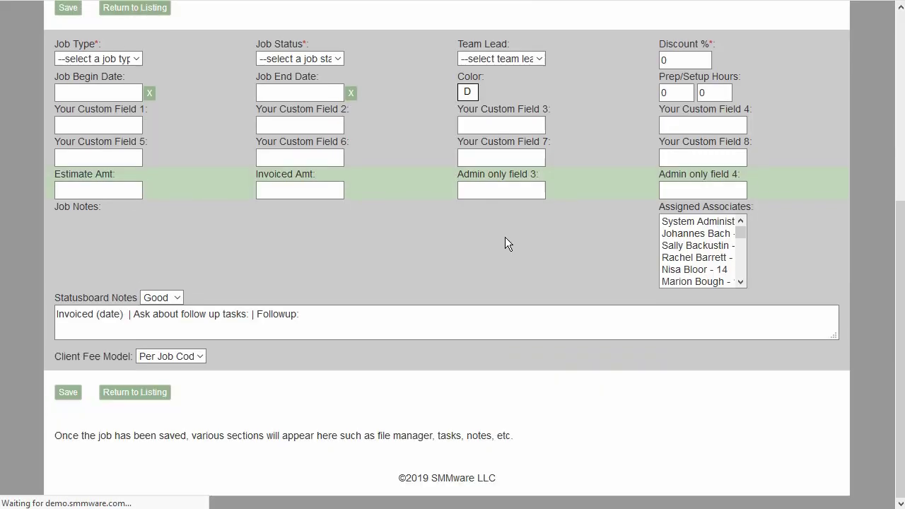
pyautogui.scroll(-1, 493, 239)
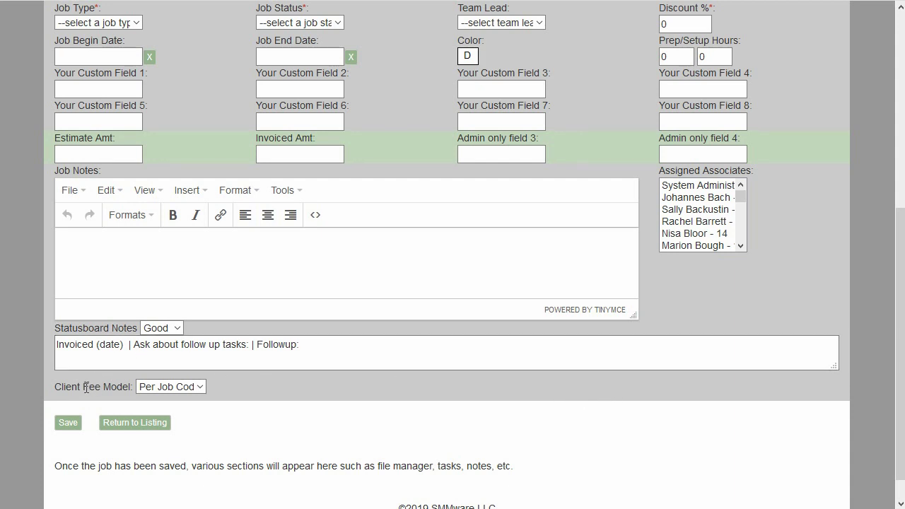
pyautogui.moveTo(61, 386); pyautogui.dragTo(117, 386)
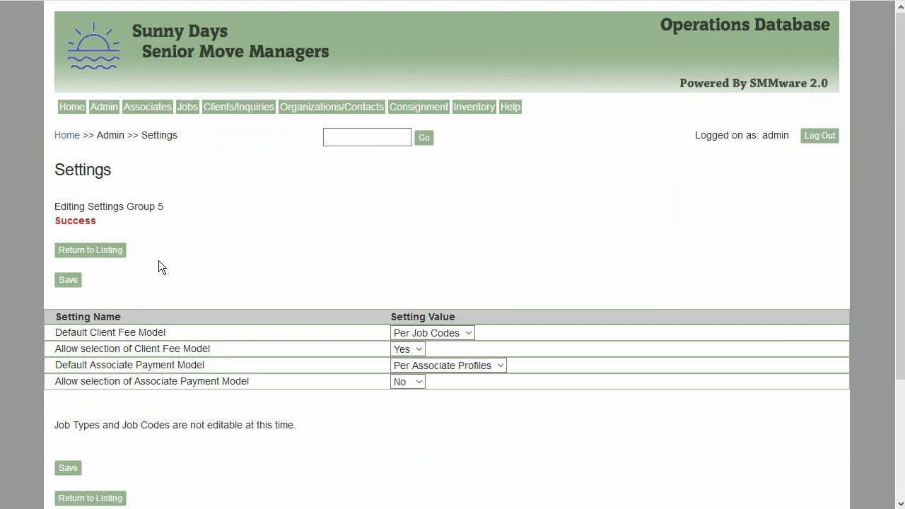
# - Return to the settings listing and review the saved calendar values and the green 'Bob' Job tag
pyautogui.click(99, 254)
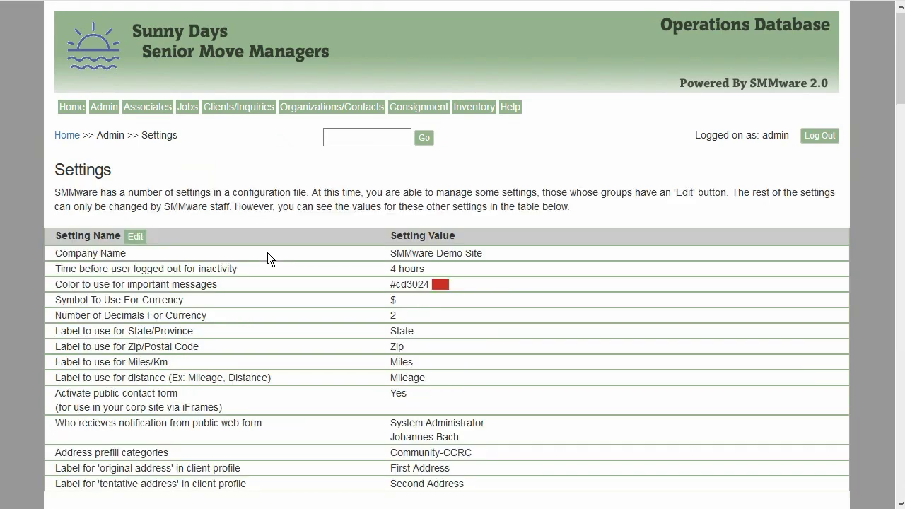
pyautogui.scroll(-1, 272, 257)
pyautogui.scroll(-5, 272, 257)
pyautogui.scroll(-1, 273, 257)
pyautogui.scroll(-2, 275, 256)
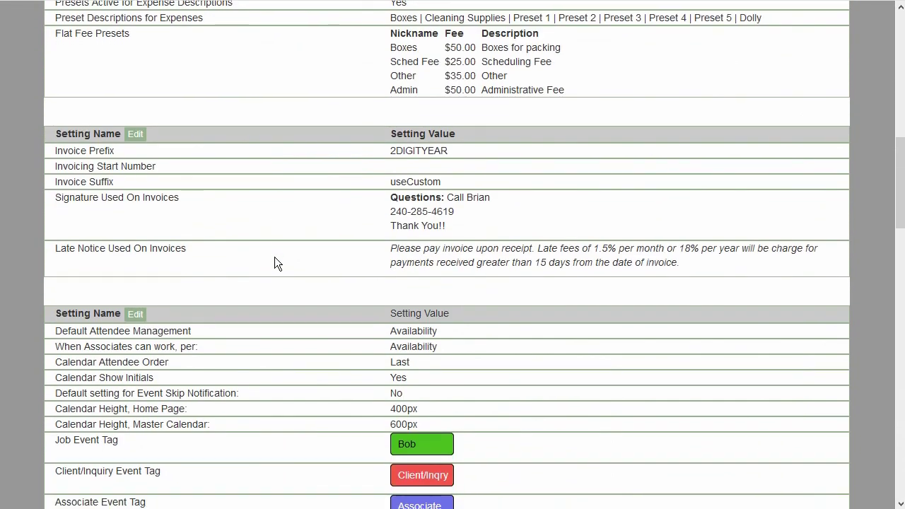
pyautogui.scroll(-1, 275, 257)
pyautogui.scroll(-5, 275, 258)
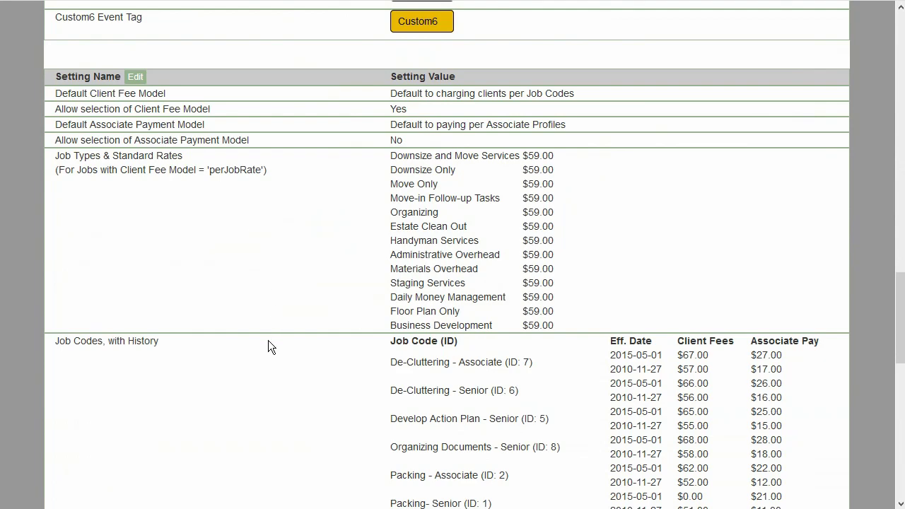
pyautogui.scroll(-1, 268, 340)
pyautogui.scroll(-1, 268, 339)
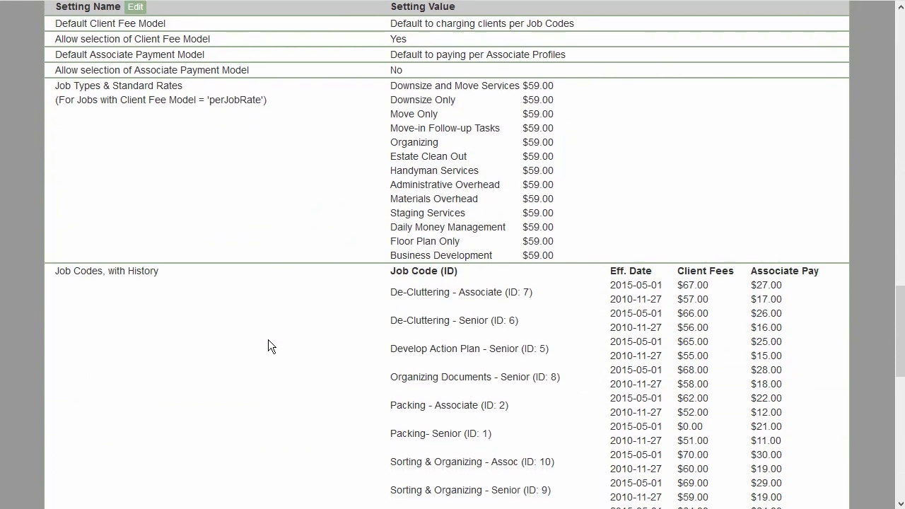
pyautogui.scroll(-2, 268, 340)
pyautogui.scroll(-1, 268, 339)
pyautogui.scroll(-1, 268, 346)
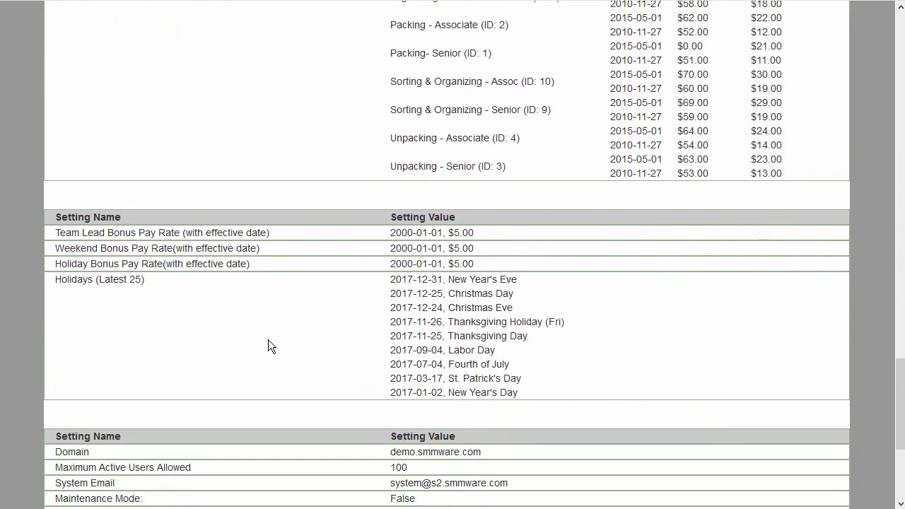
pyautogui.scroll(-1, 268, 340)
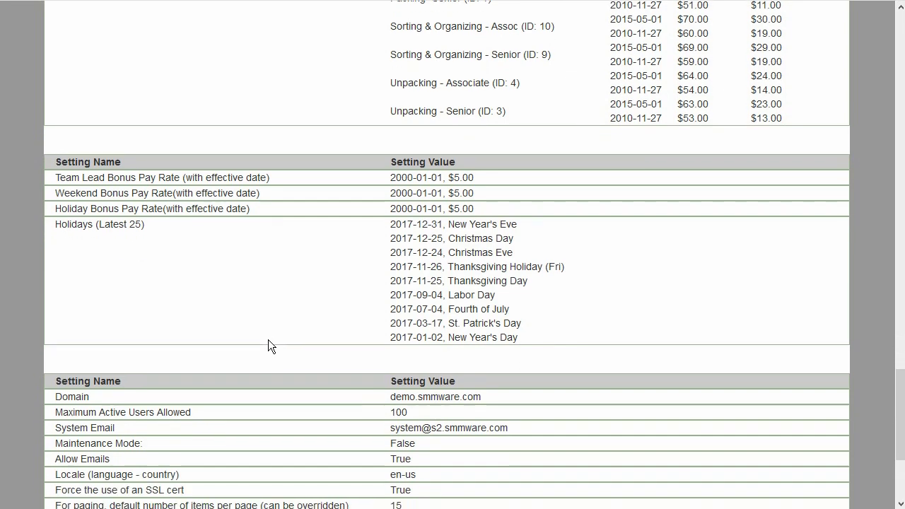
pyautogui.scroll(-1, 268, 340)
pyautogui.scroll(-2, 268, 340)
pyautogui.scroll(-1, 268, 340)
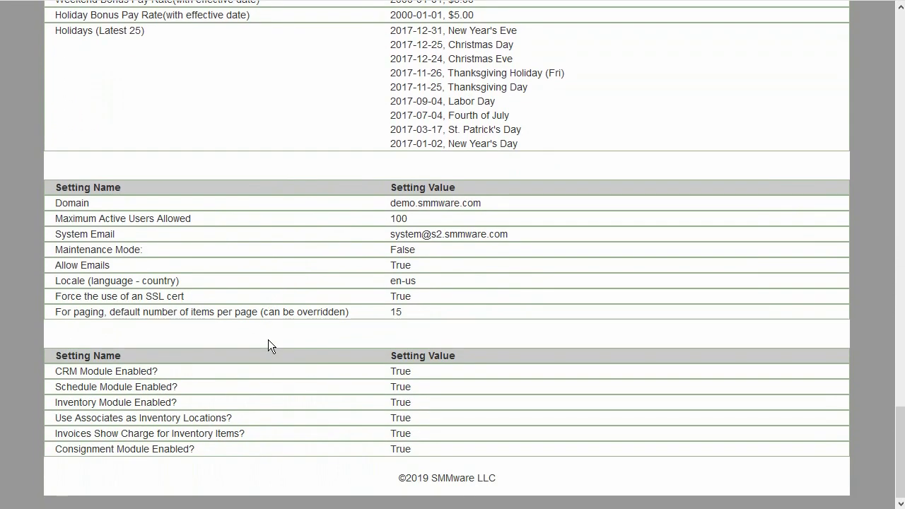
pyautogui.scroll(3, 272, 338)
pyautogui.scroll(2, 273, 337)
pyautogui.scroll(3, 273, 337)
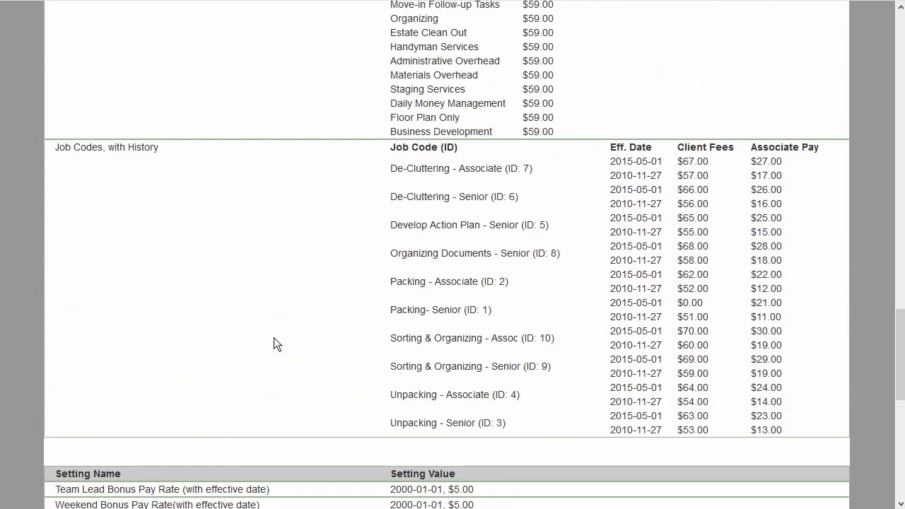
pyautogui.scroll(2, 273, 337)
pyautogui.scroll(1, 274, 337)
pyautogui.scroll(1, 276, 337)
pyautogui.scroll(5, 277, 337)
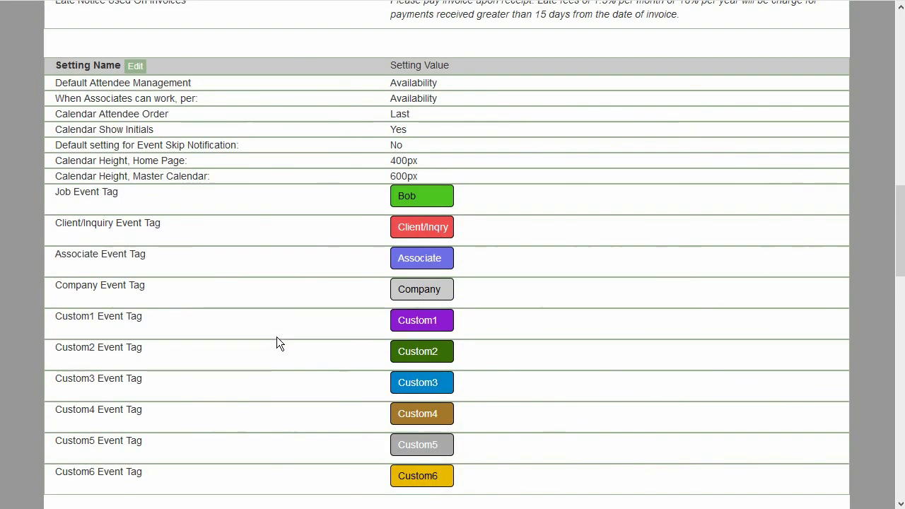